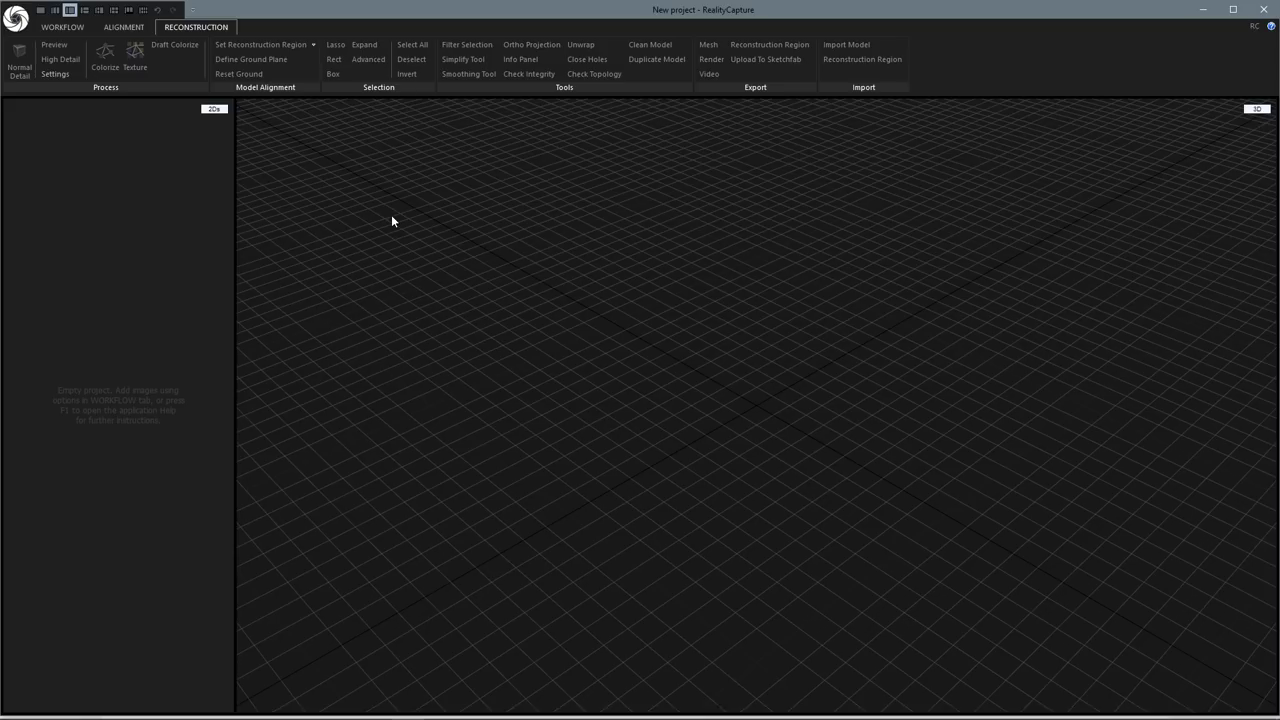
Switch to the Water_Tower Photos folder and bring up the first photo's file options.
{"action": "key", "text": "alt+Tab"}
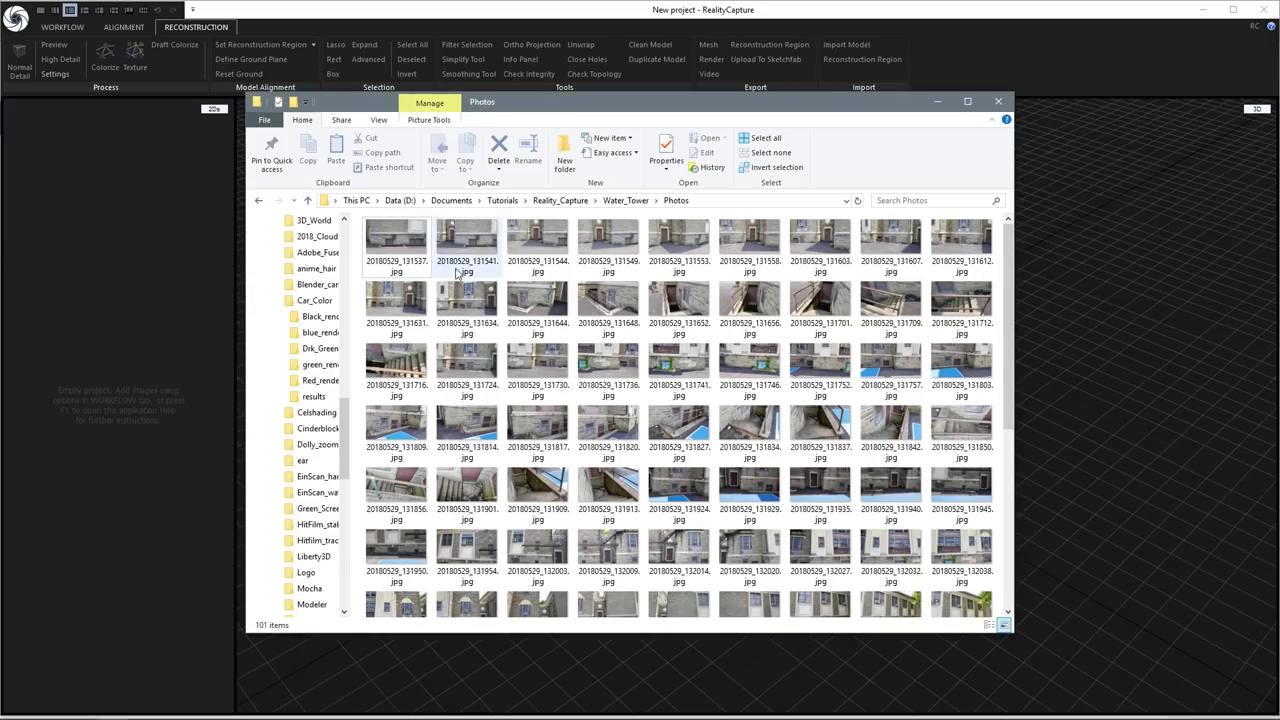
{"action": "left_click", "coordinate": [405, 245]}
{"action": "right_click", "coordinate": [404, 246]}
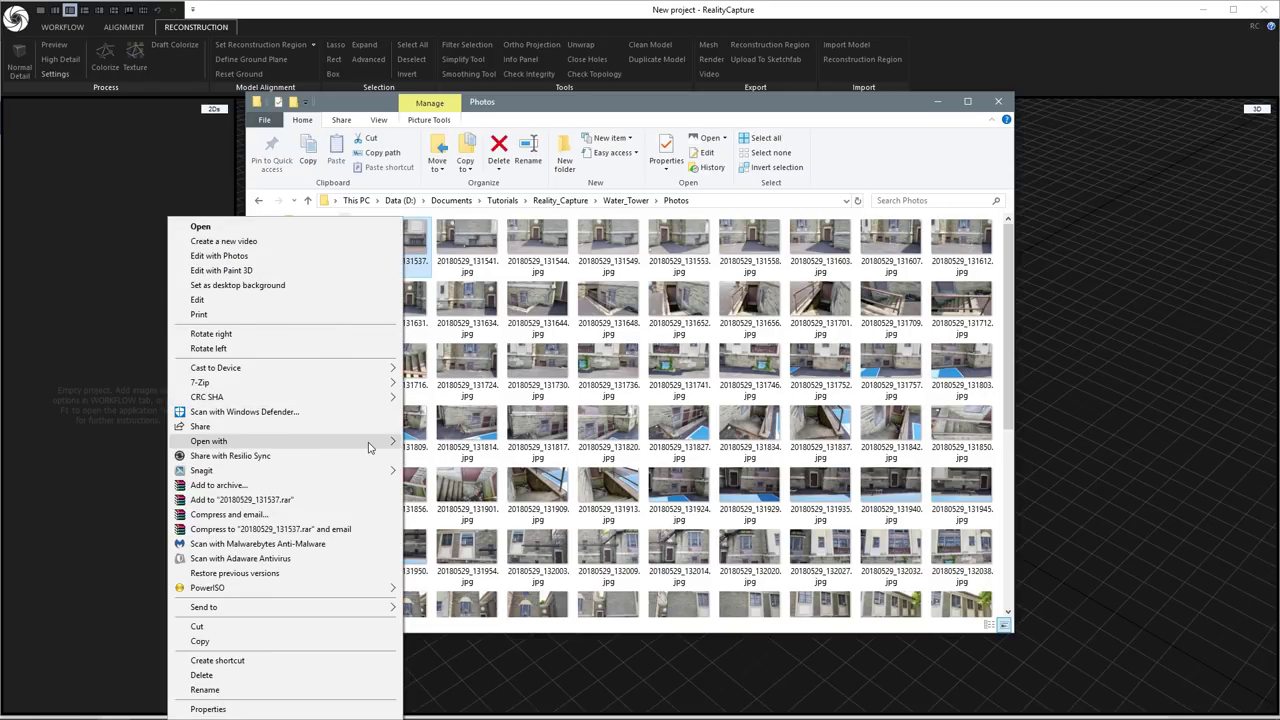
Open the first photo in IrfanView and page through the next nine ground-level photos.
{"action": "mouse_move", "coordinate": [372, 447]}
{"action": "left_click", "coordinate": [412, 443]}
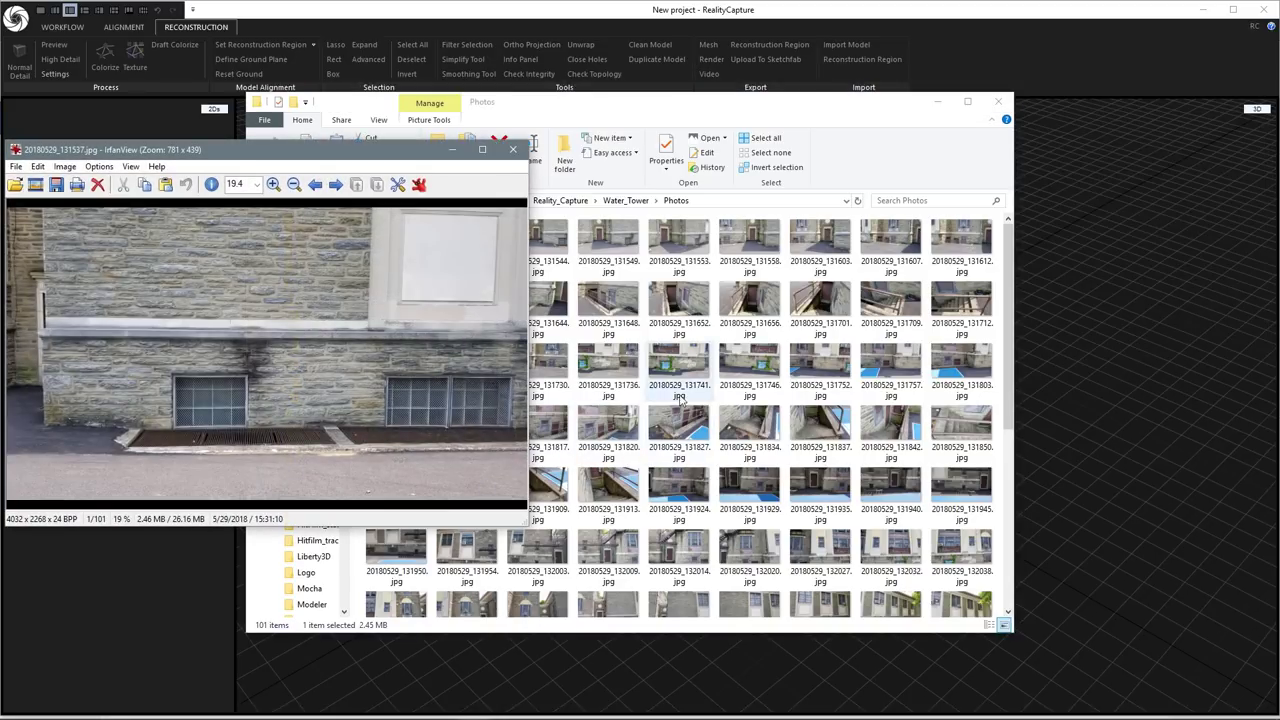
{"action": "left_click_drag", "start_coordinate": [368, 154], "coordinate": [613, 162]}
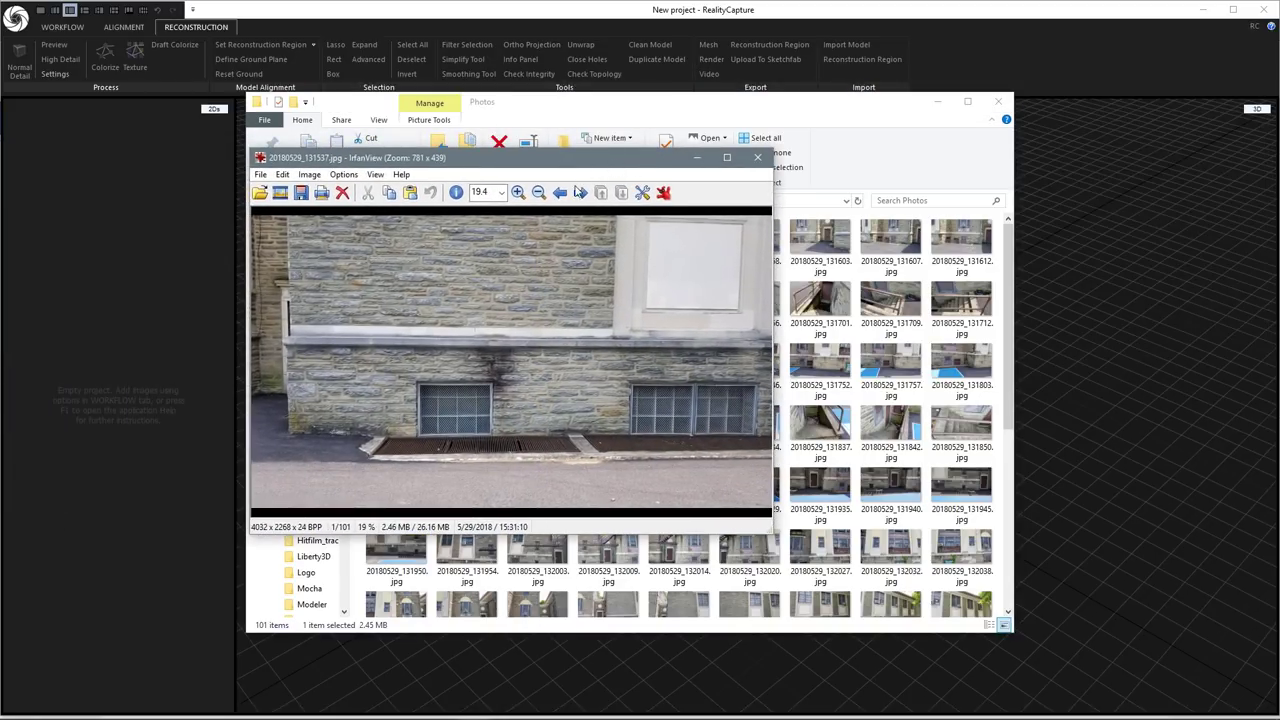
{"action": "left_click", "coordinate": [581, 193]}
{"action": "left_click", "coordinate": [581, 193]}
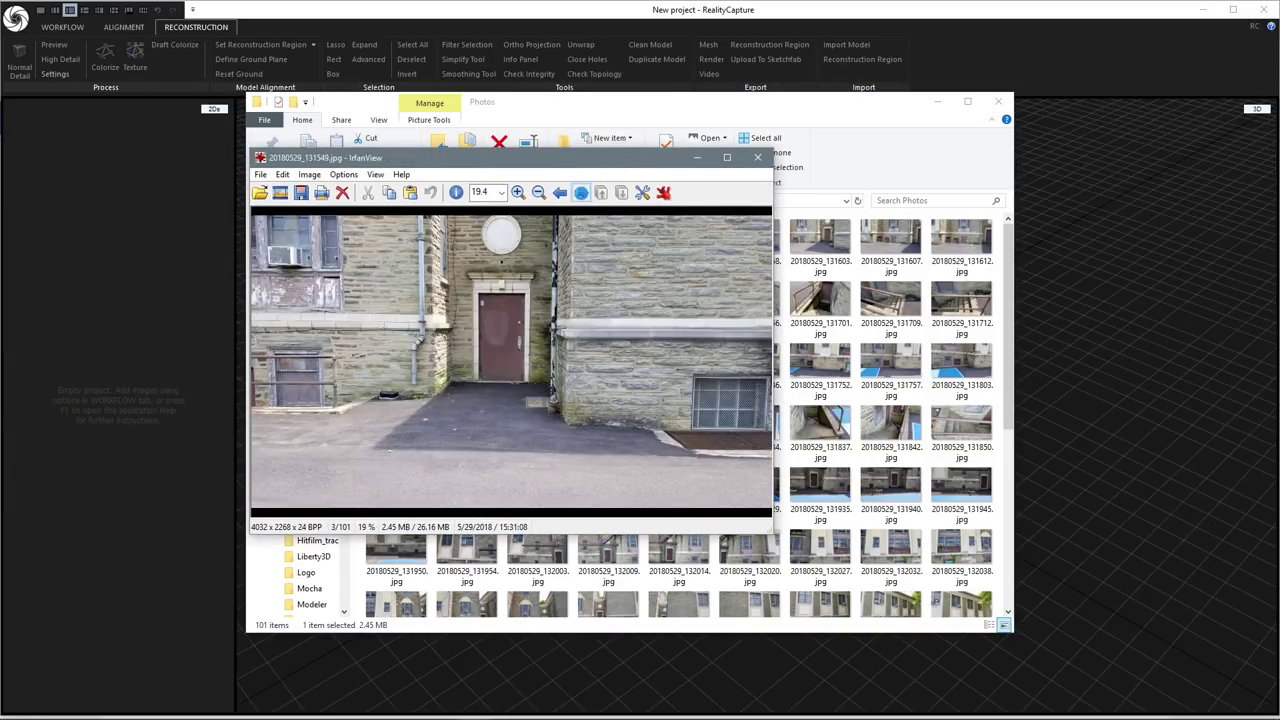
{"action": "left_click", "coordinate": [582, 193]}
{"action": "left_click", "coordinate": [582, 193]}
{"action": "left_click", "coordinate": [582, 193]}
{"action": "left_click", "coordinate": [582, 193]}
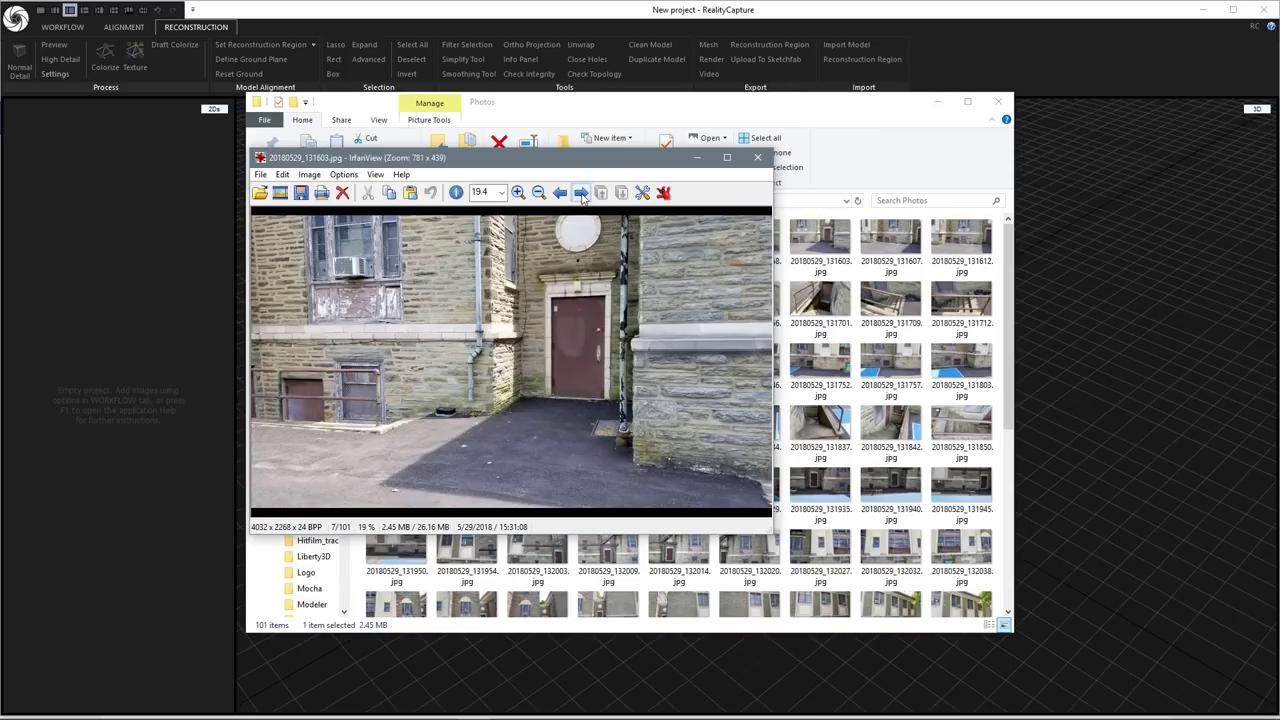
{"action": "left_click", "coordinate": [582, 193]}
{"action": "left_click", "coordinate": [582, 193]}
{"action": "left_click", "coordinate": [582, 193]}
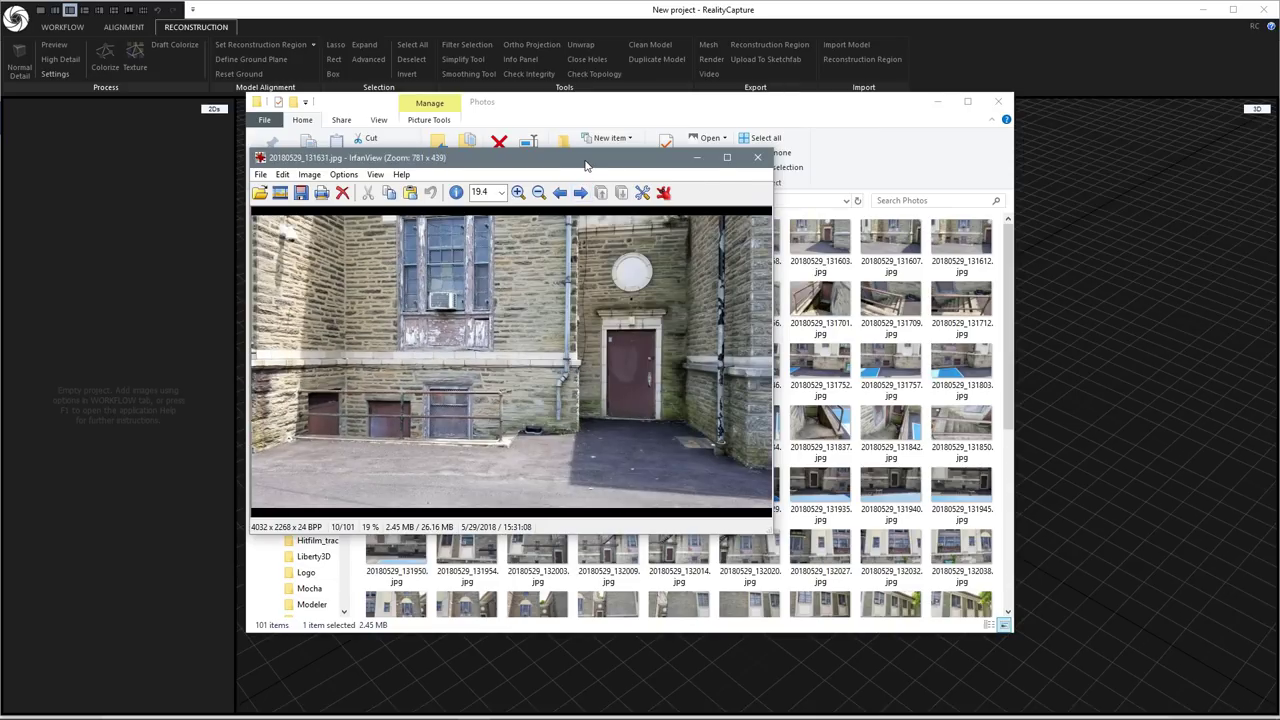
Open DJI_0024, page through the following drone photos, then close IrfanView.
{"action": "left_click_drag", "start_coordinate": [587, 163], "coordinate": [475, 163]}
{"action": "left_click", "coordinate": [743, 111]}
{"action": "scroll", "coordinate": [828, 340], "scroll_direction": "down", "scroll_amount": 3}
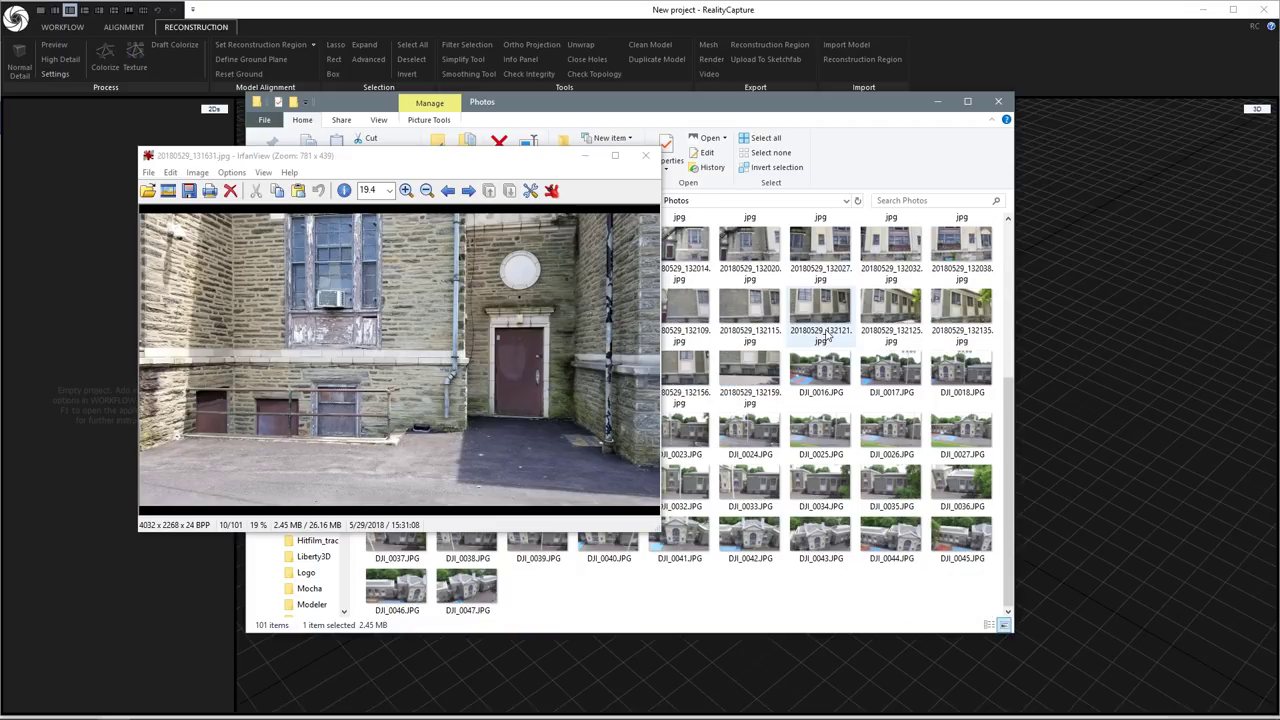
{"action": "double_click", "coordinate": [752, 437]}
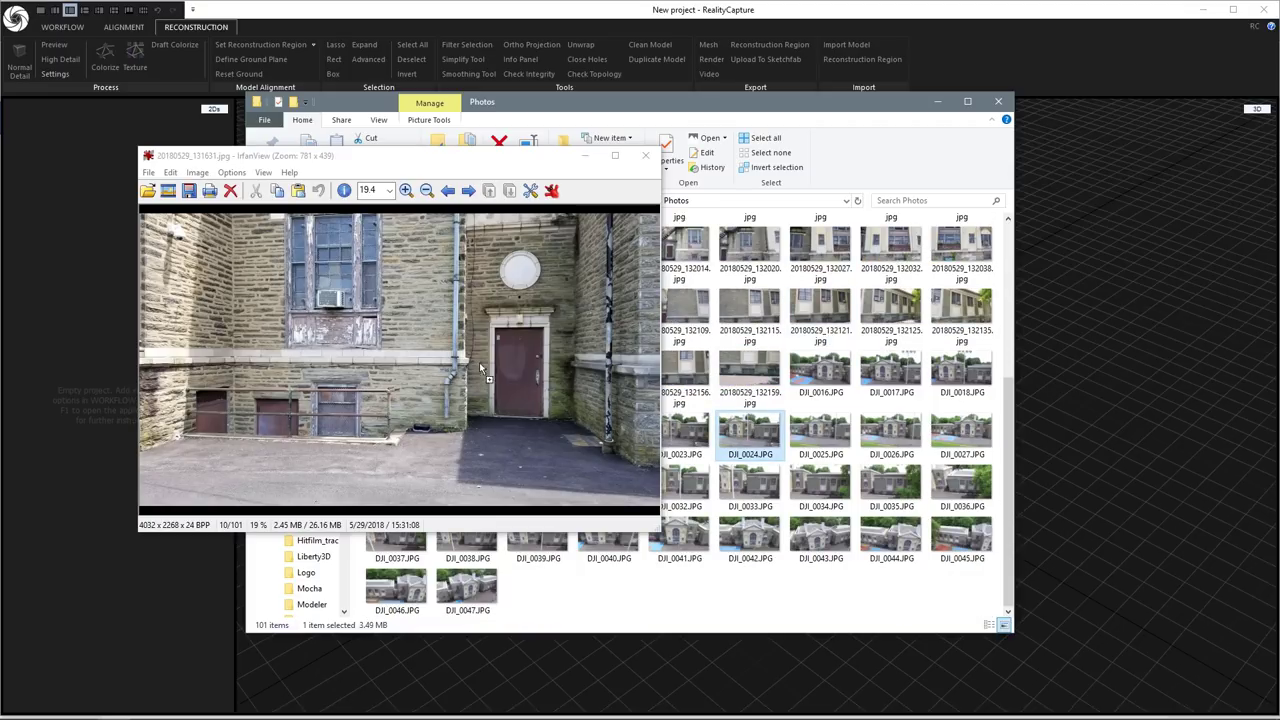
{"action": "left_click", "coordinate": [468, 190]}
{"action": "left_click", "coordinate": [468, 190]}
{"action": "left_click", "coordinate": [468, 190]}
{"action": "left_click", "coordinate": [468, 190]}
{"action": "left_click", "coordinate": [468, 190]}
{"action": "left_click", "coordinate": [468, 190]}
{"action": "left_click", "coordinate": [468, 190]}
{"action": "left_click", "coordinate": [468, 190]}
{"action": "left_click", "coordinate": [468, 190]}
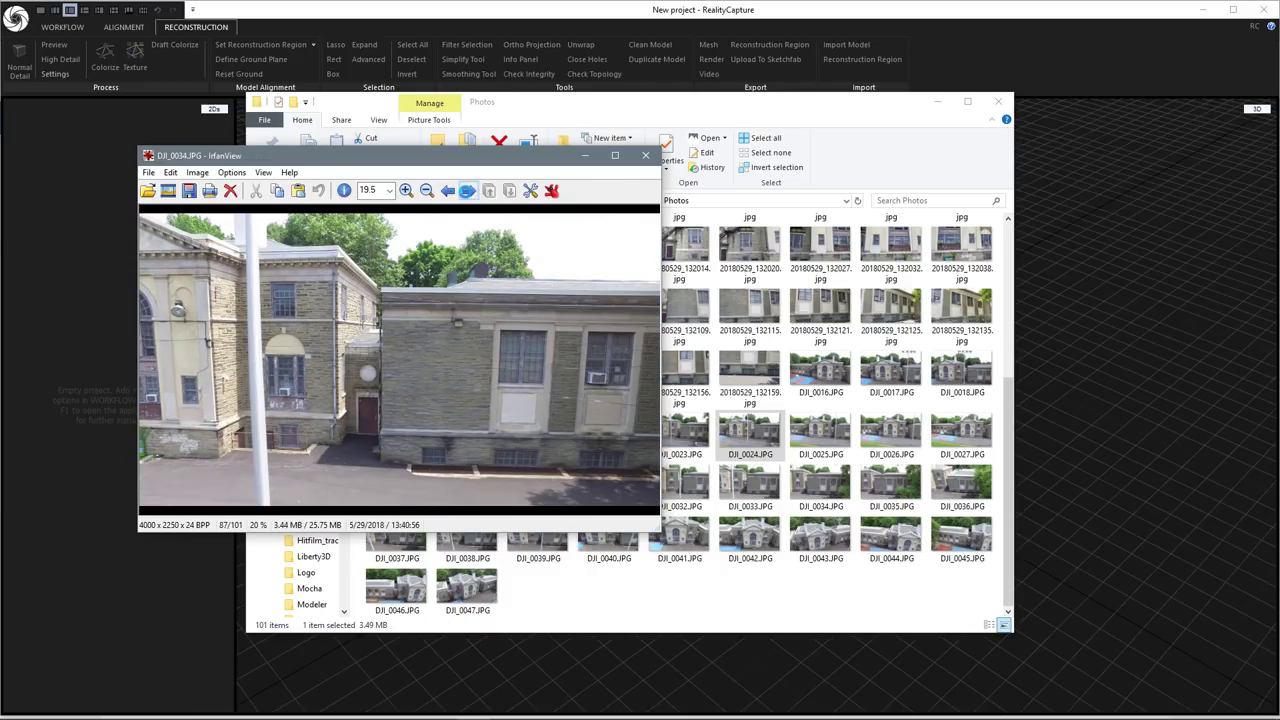
{"action": "left_click", "coordinate": [468, 190]}
{"action": "left_click", "coordinate": [468, 190]}
{"action": "left_click", "coordinate": [468, 190]}
{"action": "left_click", "coordinate": [468, 190]}
{"action": "left_click", "coordinate": [468, 190]}
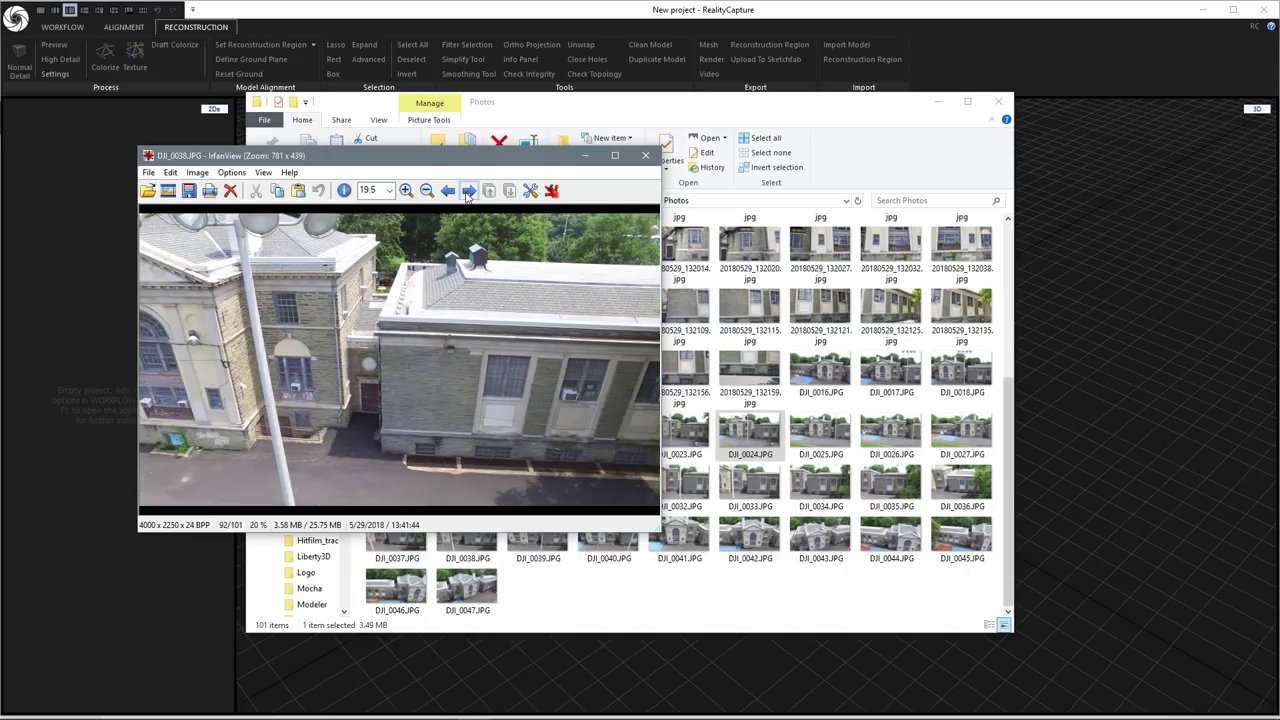
{"action": "left_click", "coordinate": [468, 190]}
{"action": "left_click", "coordinate": [468, 190]}
{"action": "left_click", "coordinate": [468, 190]}
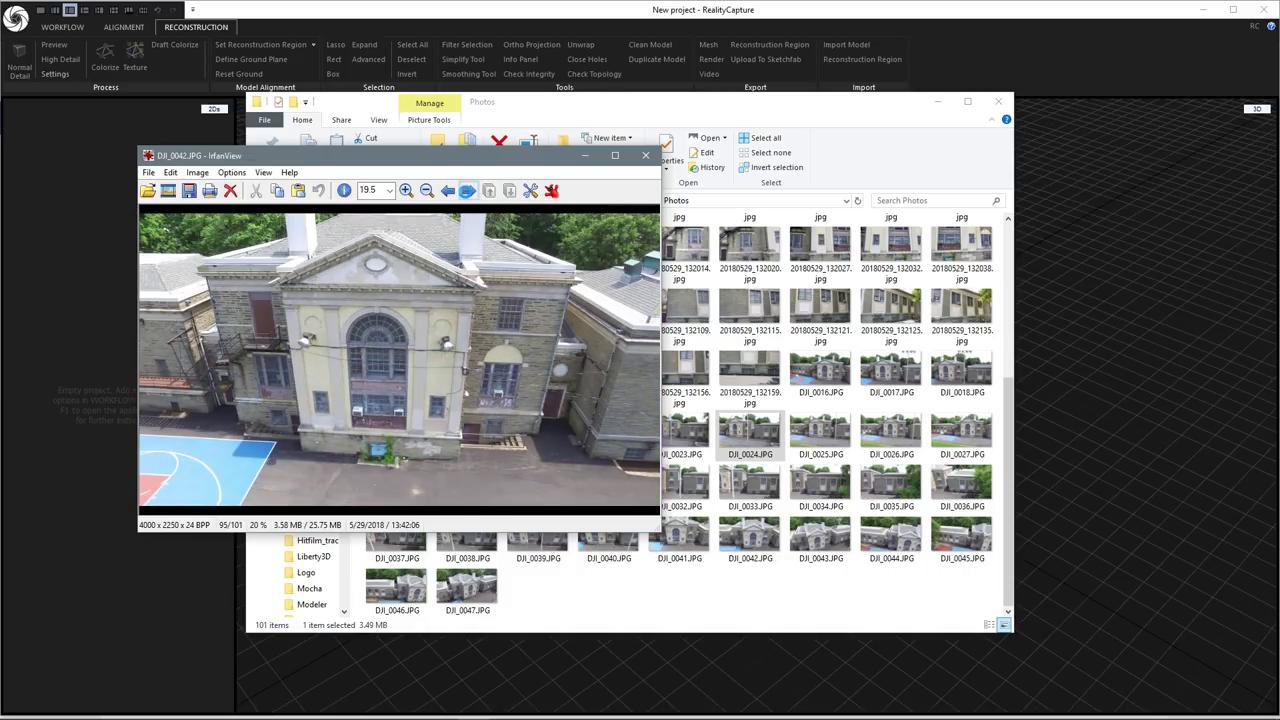
{"action": "left_click", "coordinate": [468, 190]}
{"action": "left_click", "coordinate": [468, 190]}
{"action": "left_click", "coordinate": [468, 190]}
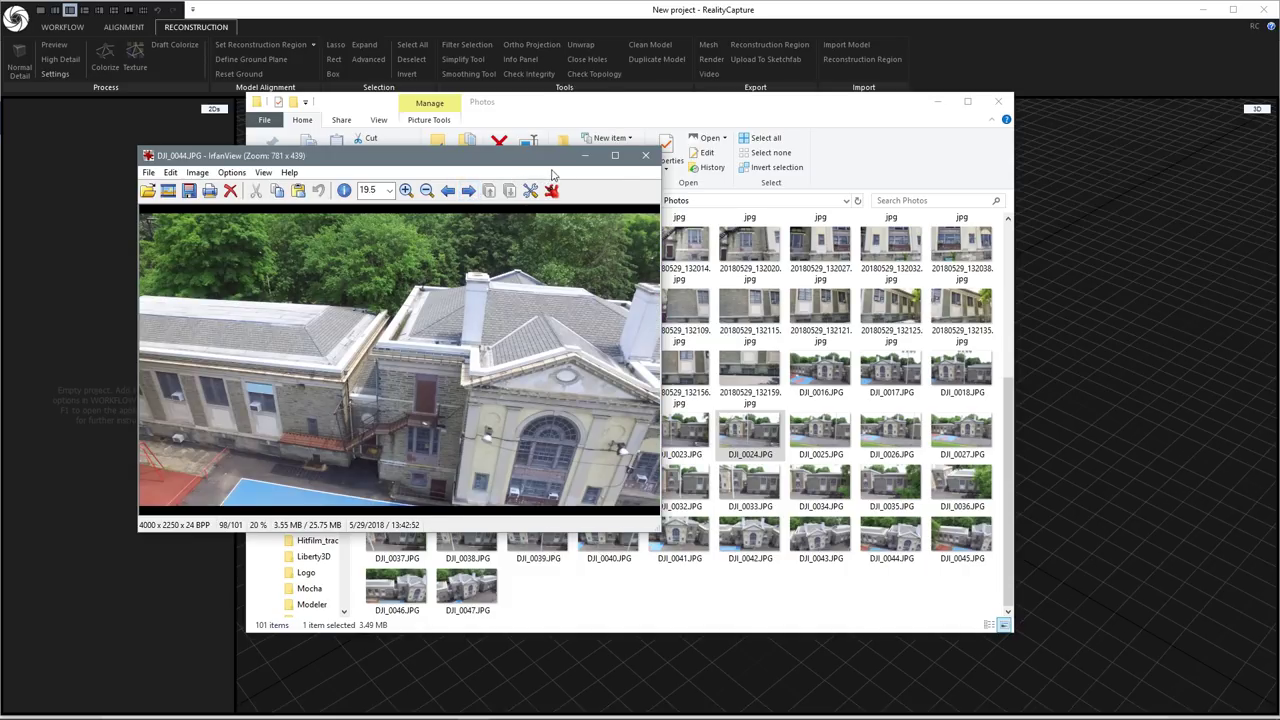
{"action": "left_click", "coordinate": [645, 155]}
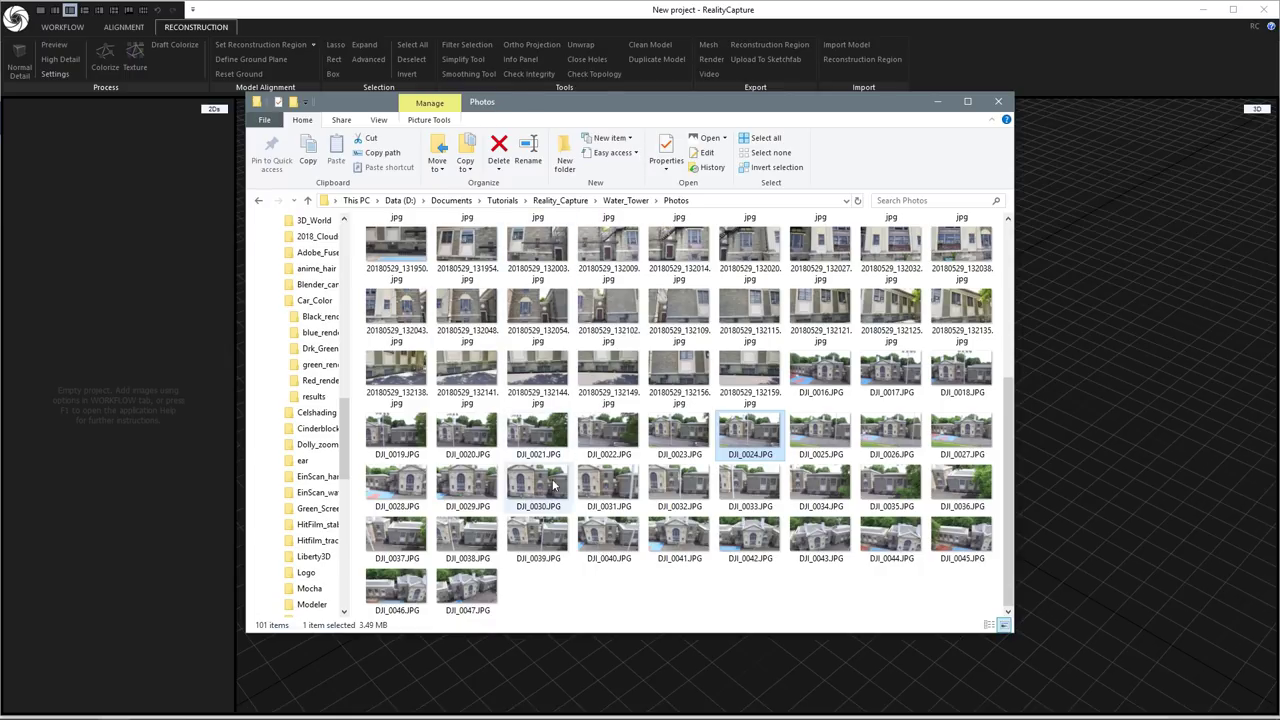
Select all 101 photos in the folder and drag them into the project's image list.
{"action": "left_click", "coordinate": [475, 590]}
{"action": "key", "text": "ctrl+a"}
{"action": "left_click_drag", "start_coordinate": [497, 590], "coordinate": [112, 271]}
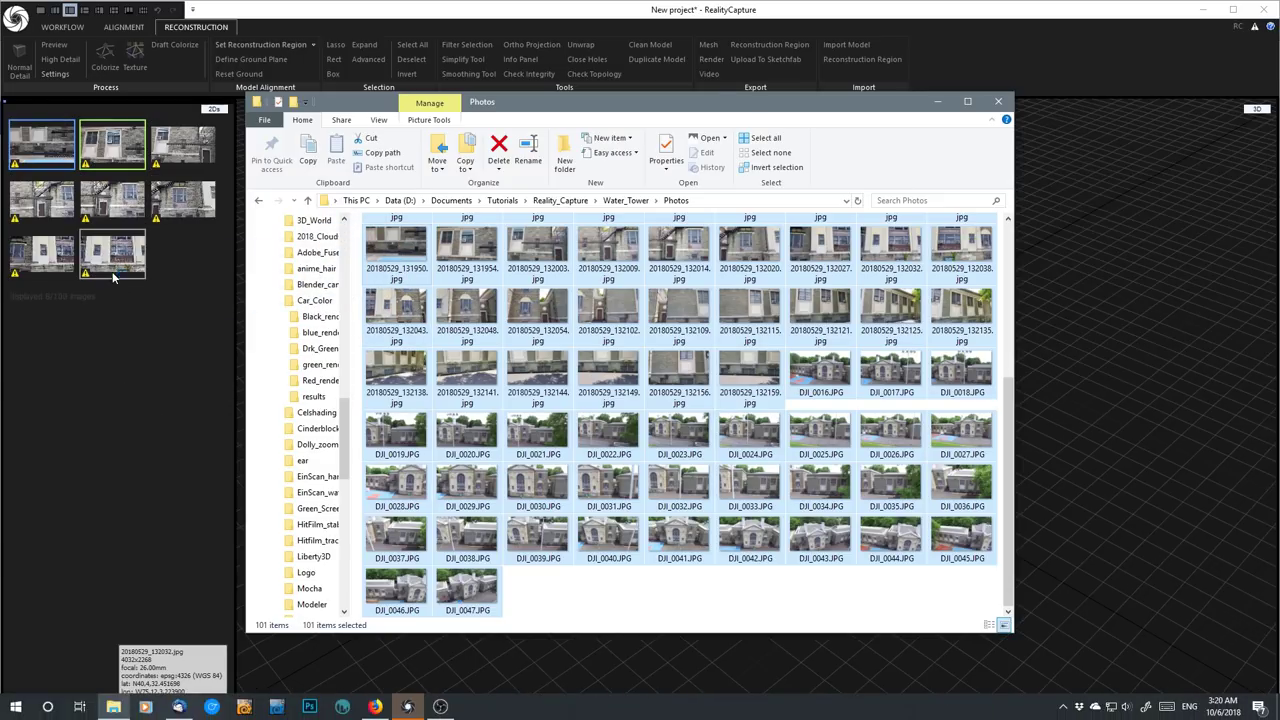
{"action": "left_click", "coordinate": [167, 118]}
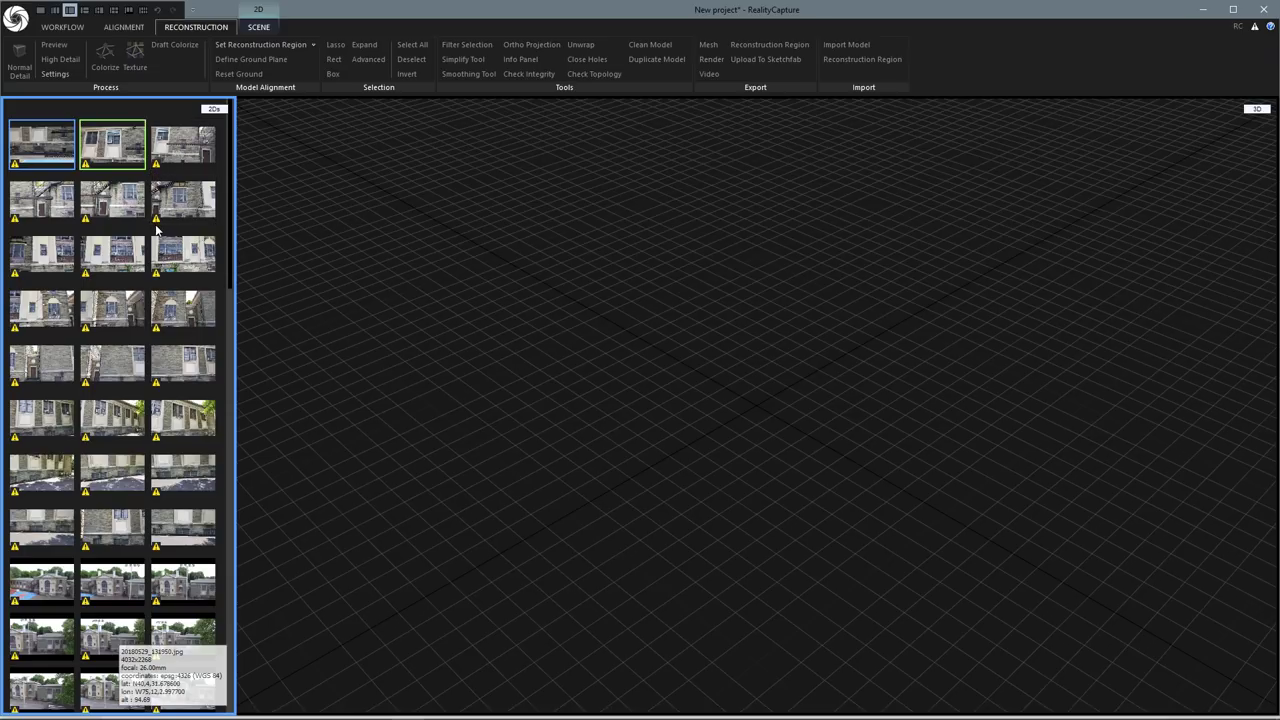
Inspect the camera and GPS properties of a couple of imported photos.
{"action": "left_click", "coordinate": [178, 148]}
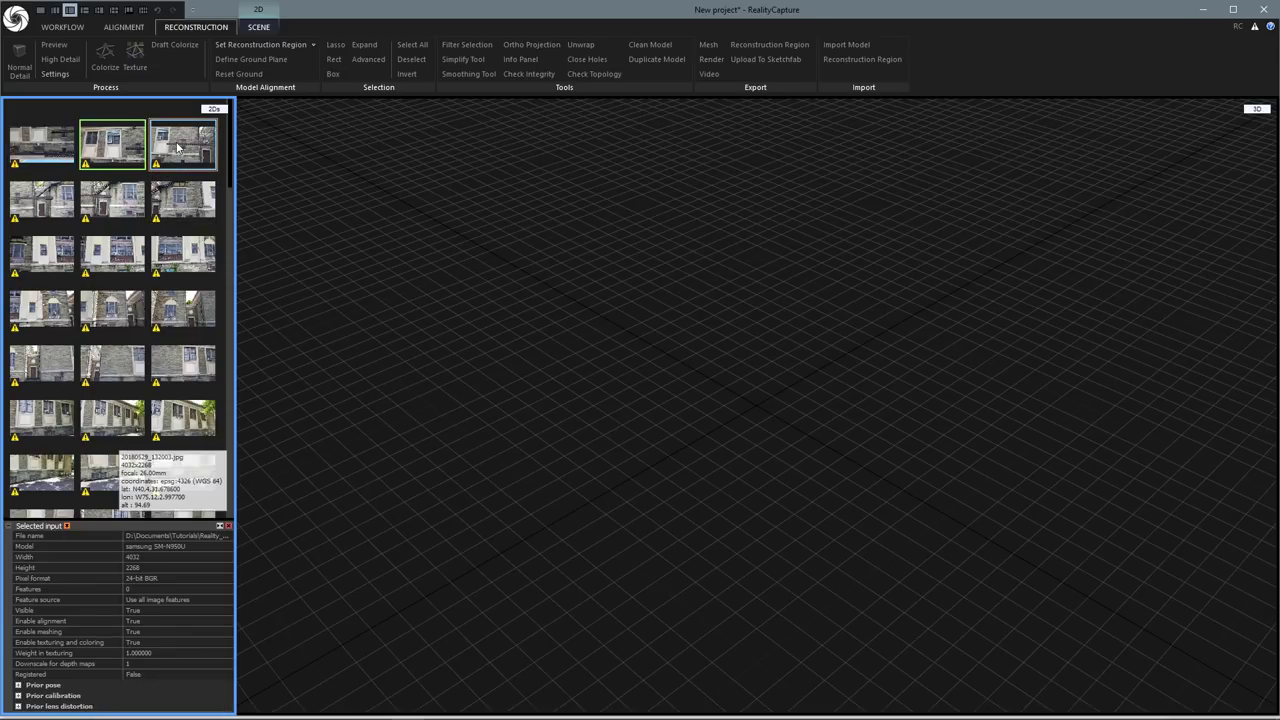
{"action": "left_click", "coordinate": [183, 199]}
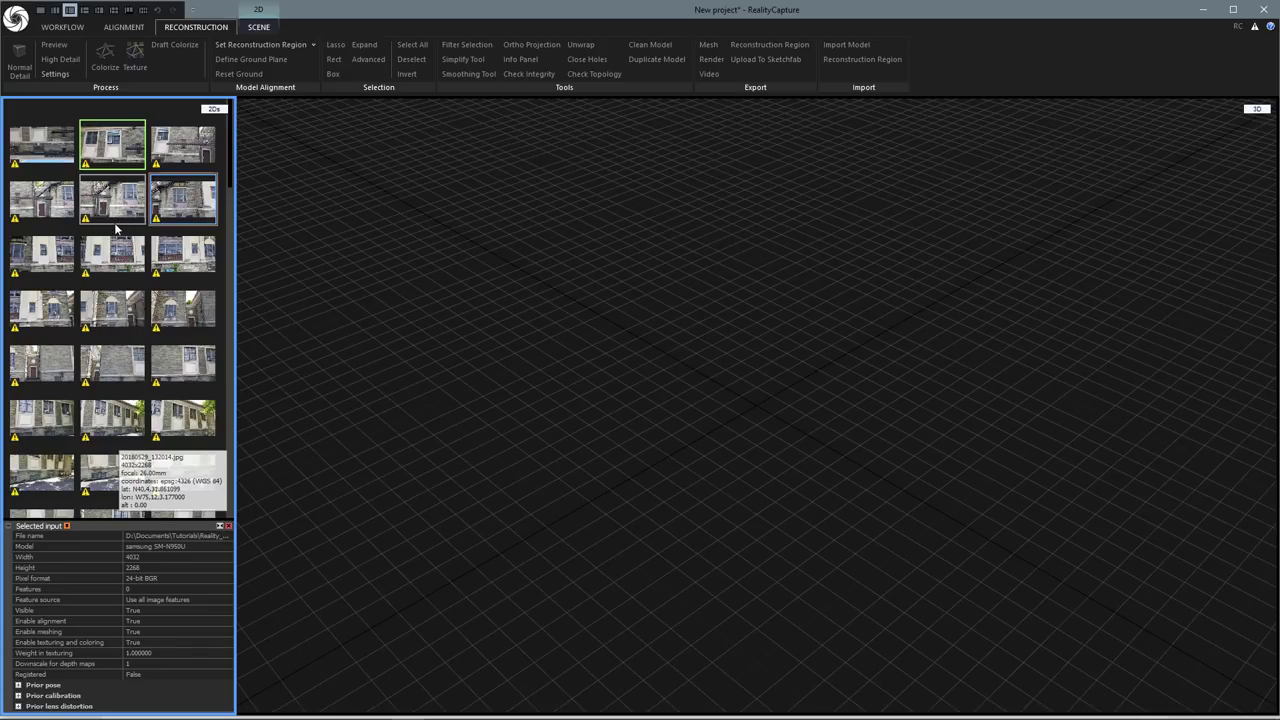
{"action": "scroll", "coordinate": [138, 278], "scroll_direction": "down", "scroll_amount": 5}
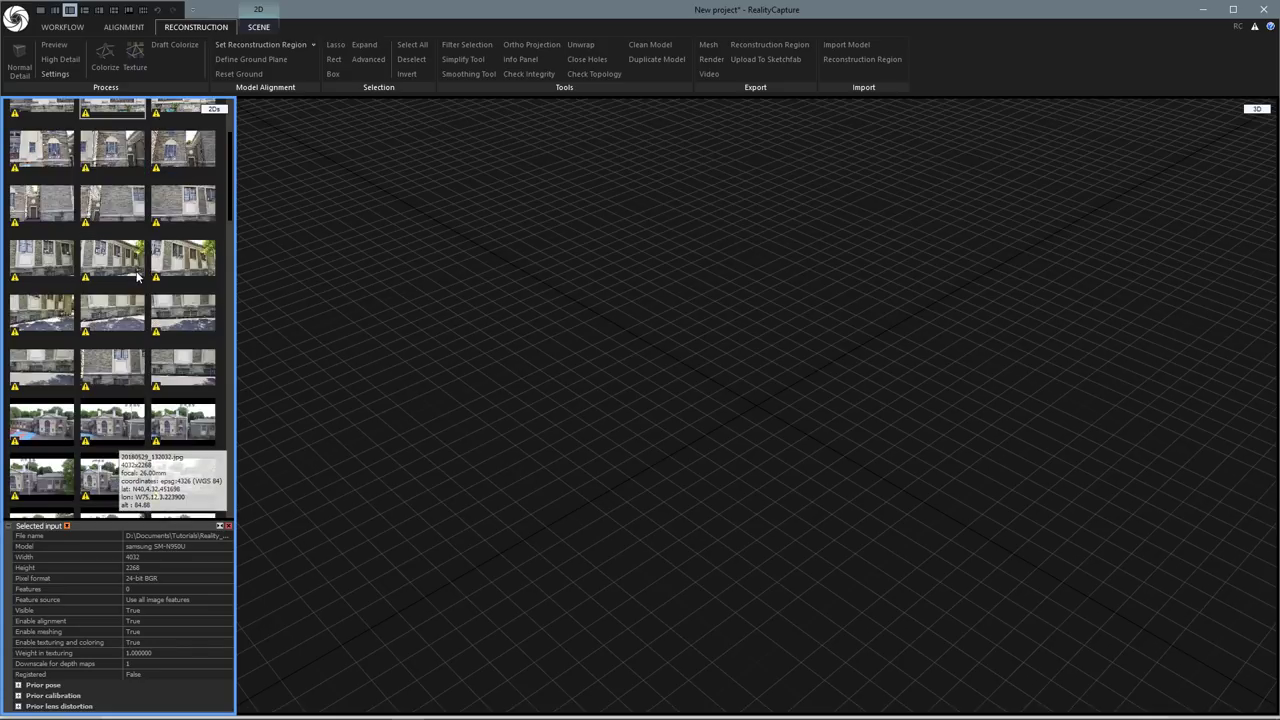
{"action": "scroll", "coordinate": [138, 278], "scroll_direction": "down", "scroll_amount": 5}
{"action": "scroll", "coordinate": [138, 278], "scroll_direction": "up", "scroll_amount": 10}
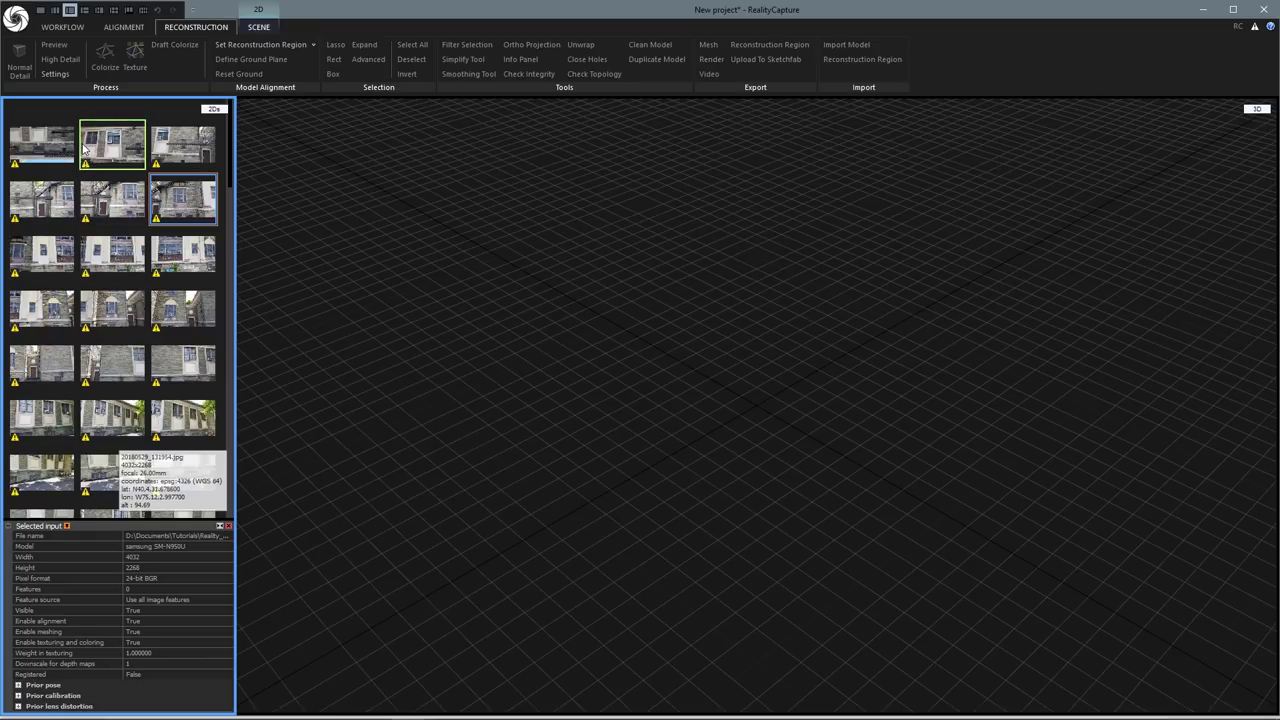
{"action": "left_click", "coordinate": [68, 28]}
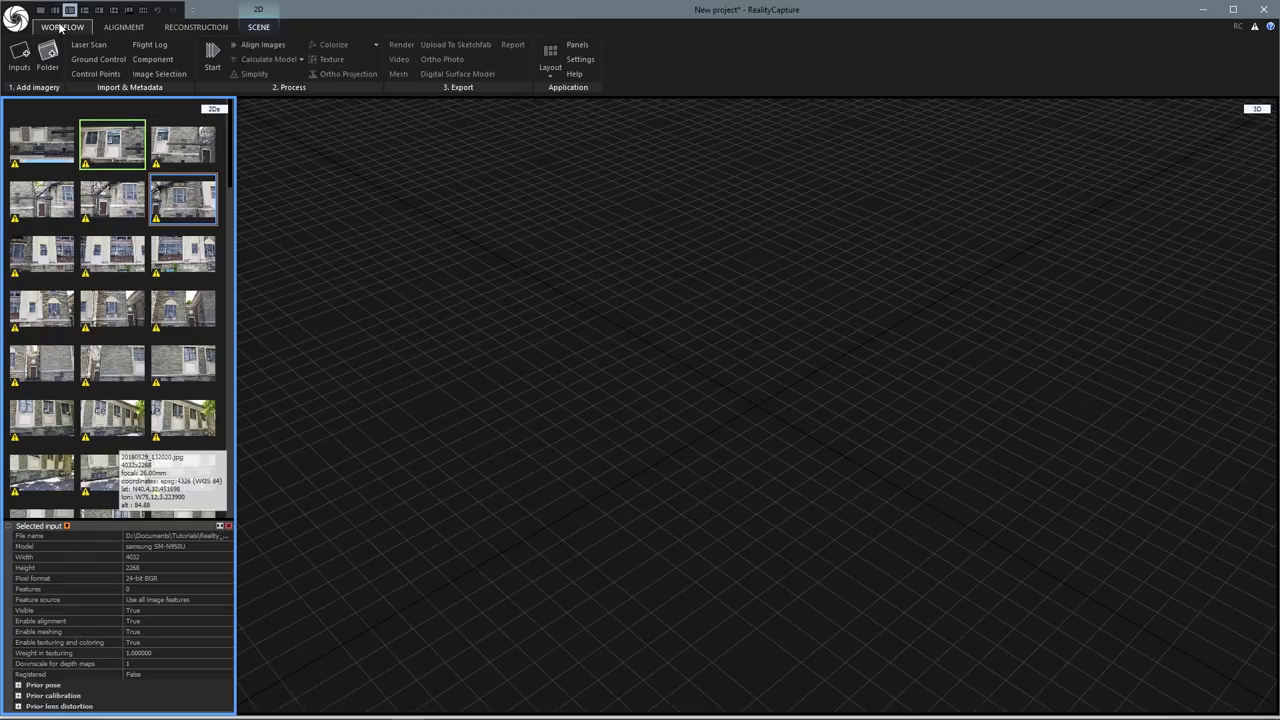
Run Align Images and orbit around the resulting sparse point cloud and cameras.
{"action": "left_click", "coordinate": [262, 45]}
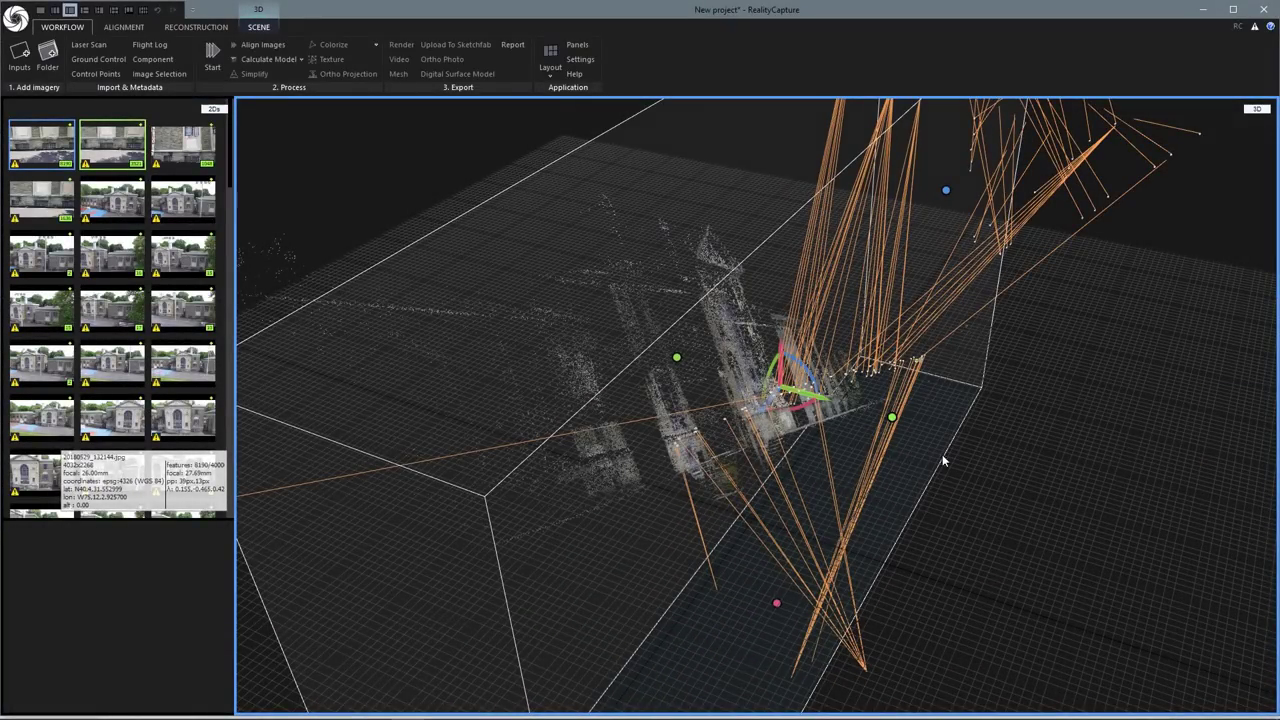
{"action": "left_click_drag", "start_coordinate": [942, 454], "coordinate": [728, 398]}
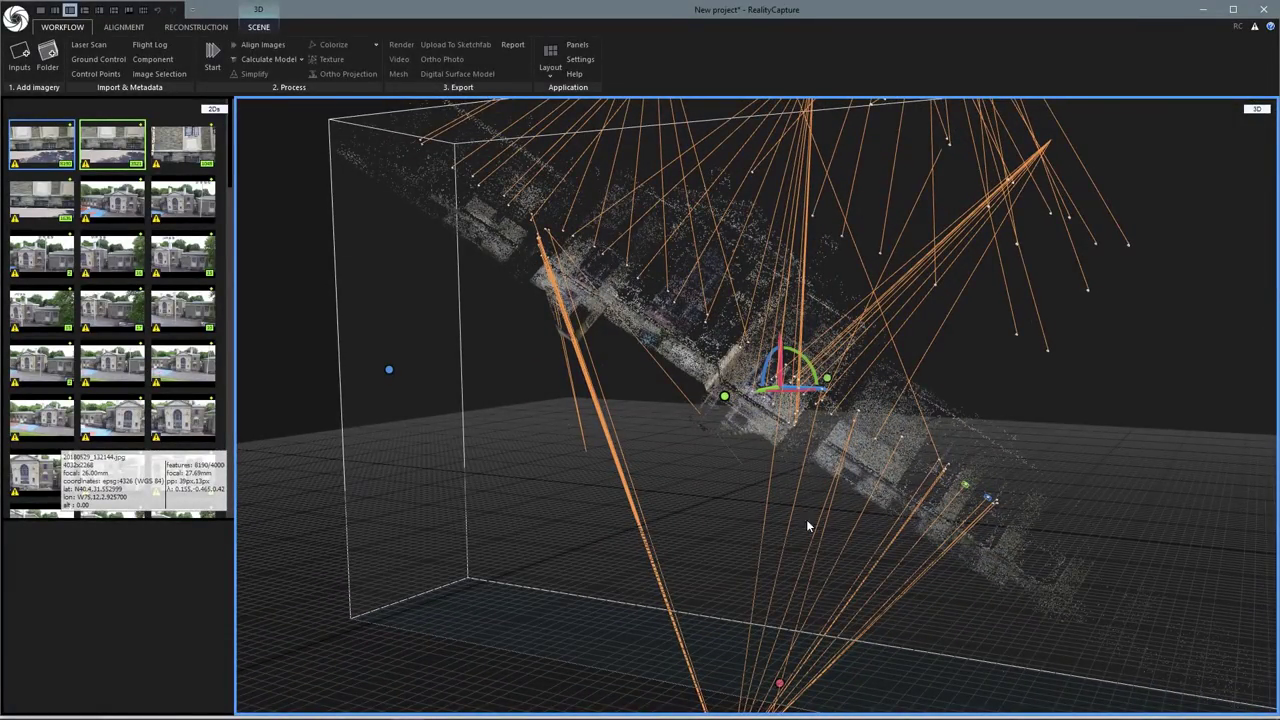
{"action": "left_click_drag", "start_coordinate": [697, 505], "coordinate": [748, 507]}
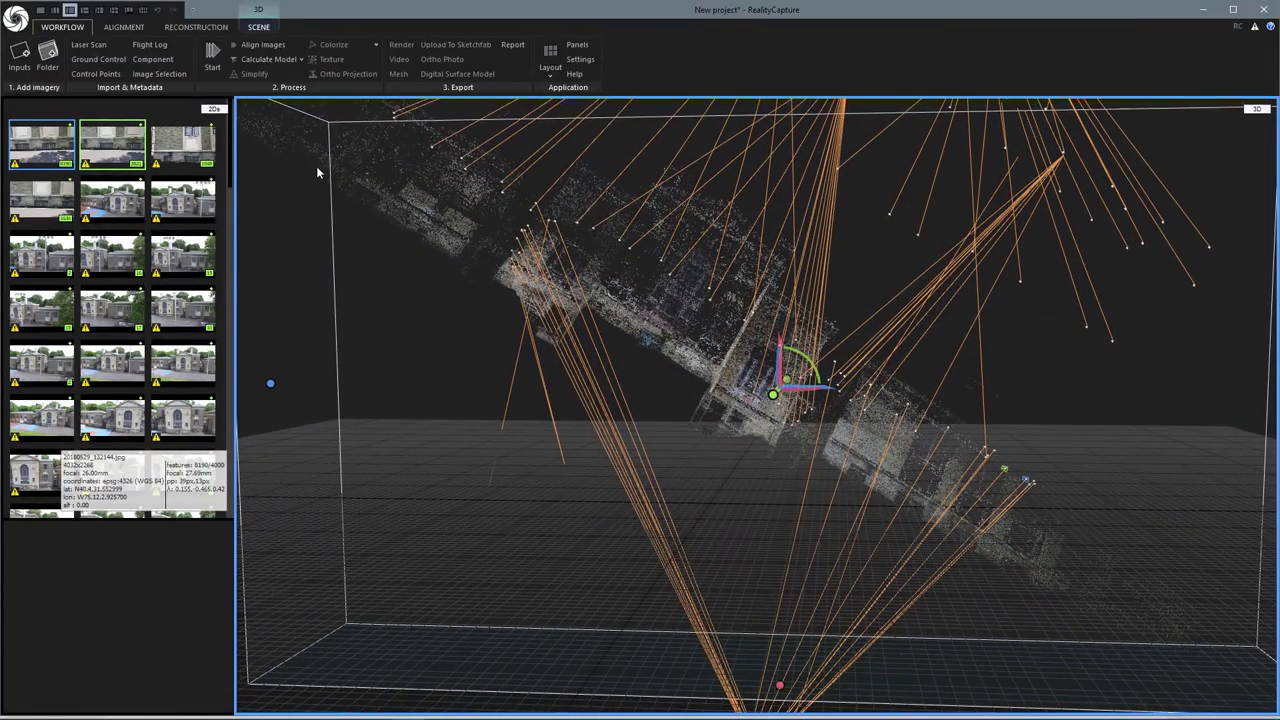
Activate Define Ground Plane so the orientation gizmo appears in the scene.
{"action": "left_click", "coordinate": [186, 28]}
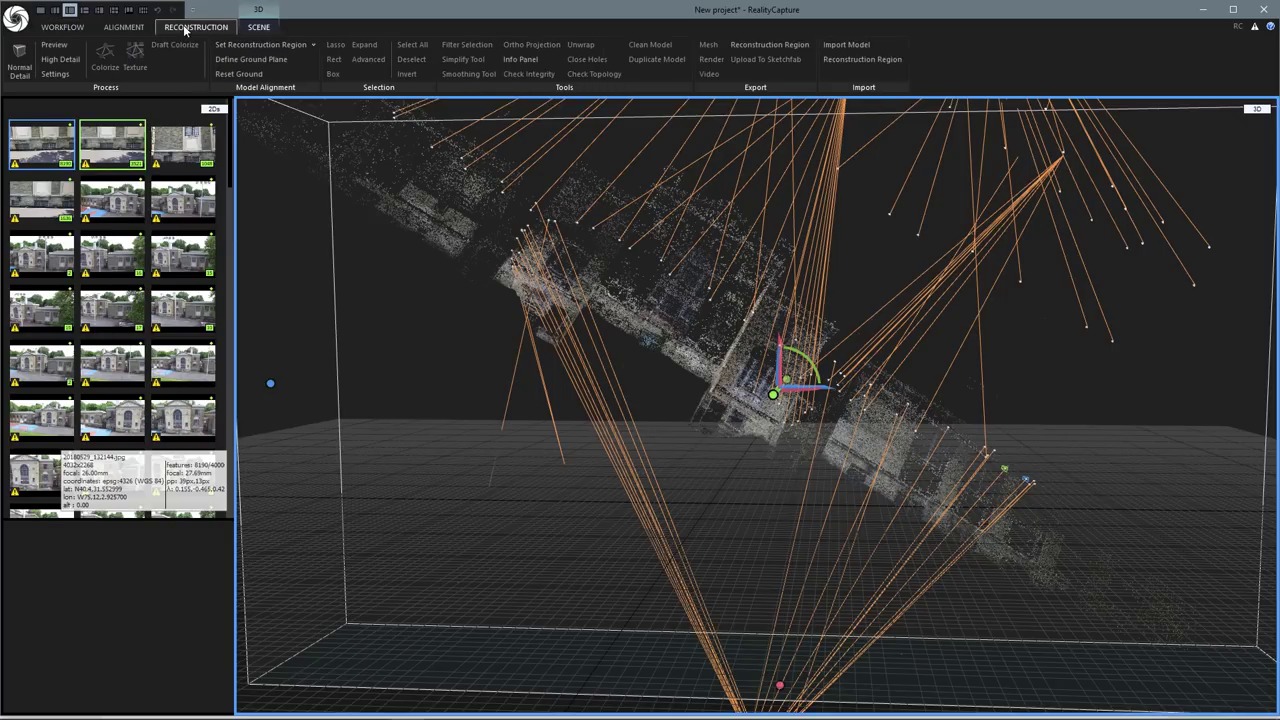
{"action": "left_click", "coordinate": [266, 64]}
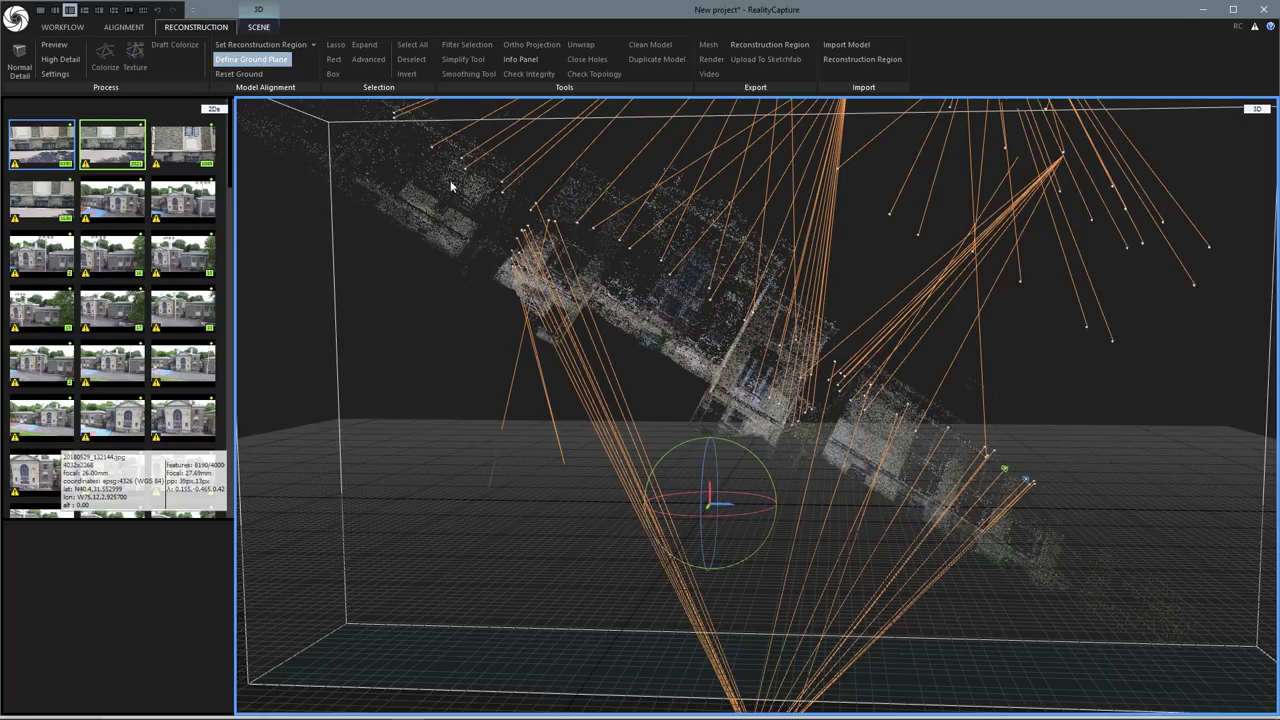
{"action": "left_click", "coordinate": [258, 27]}
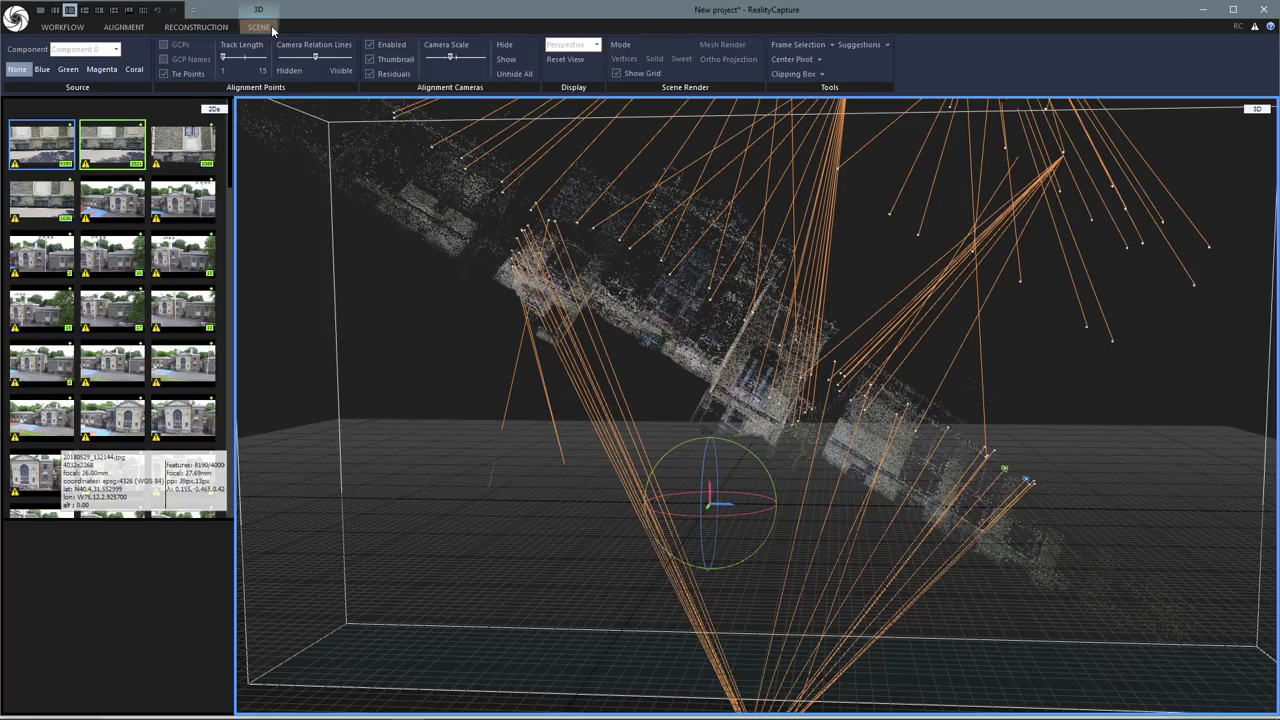
Switch the display view to Front, pivot on the building and pan it down to centre the facade.
{"action": "left_click", "coordinate": [597, 45]}
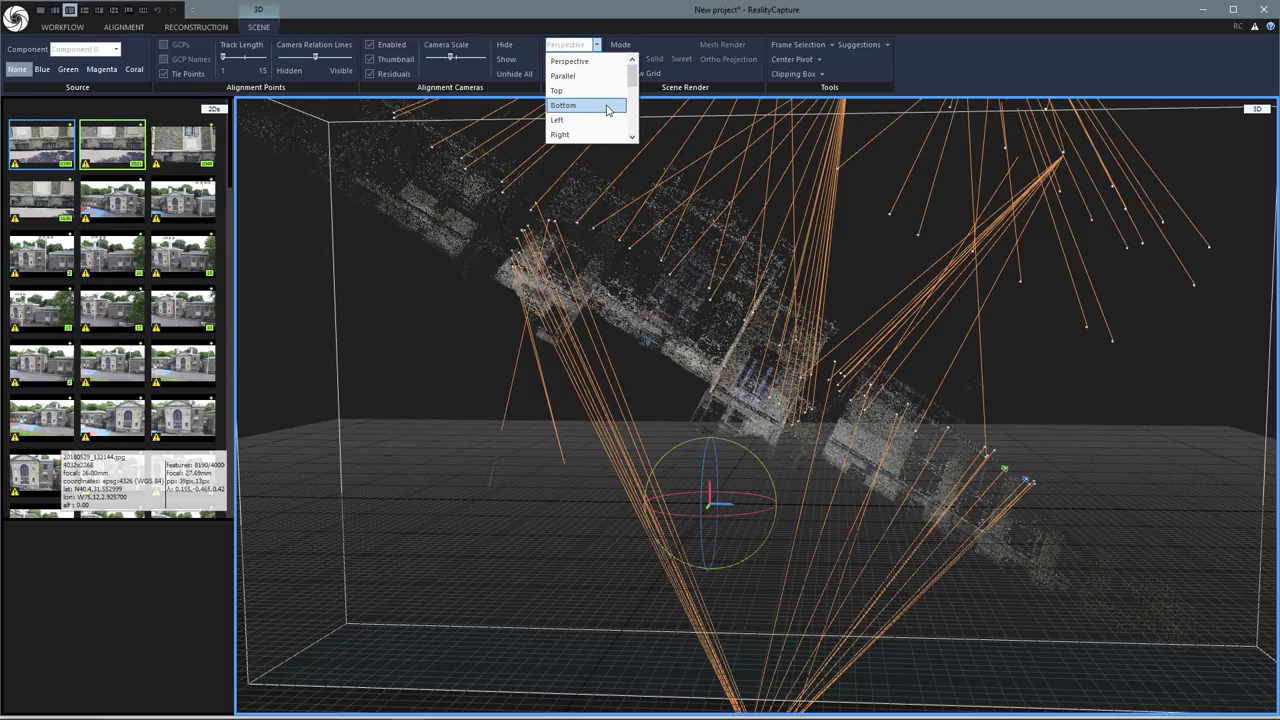
{"action": "left_click", "coordinate": [593, 91]}
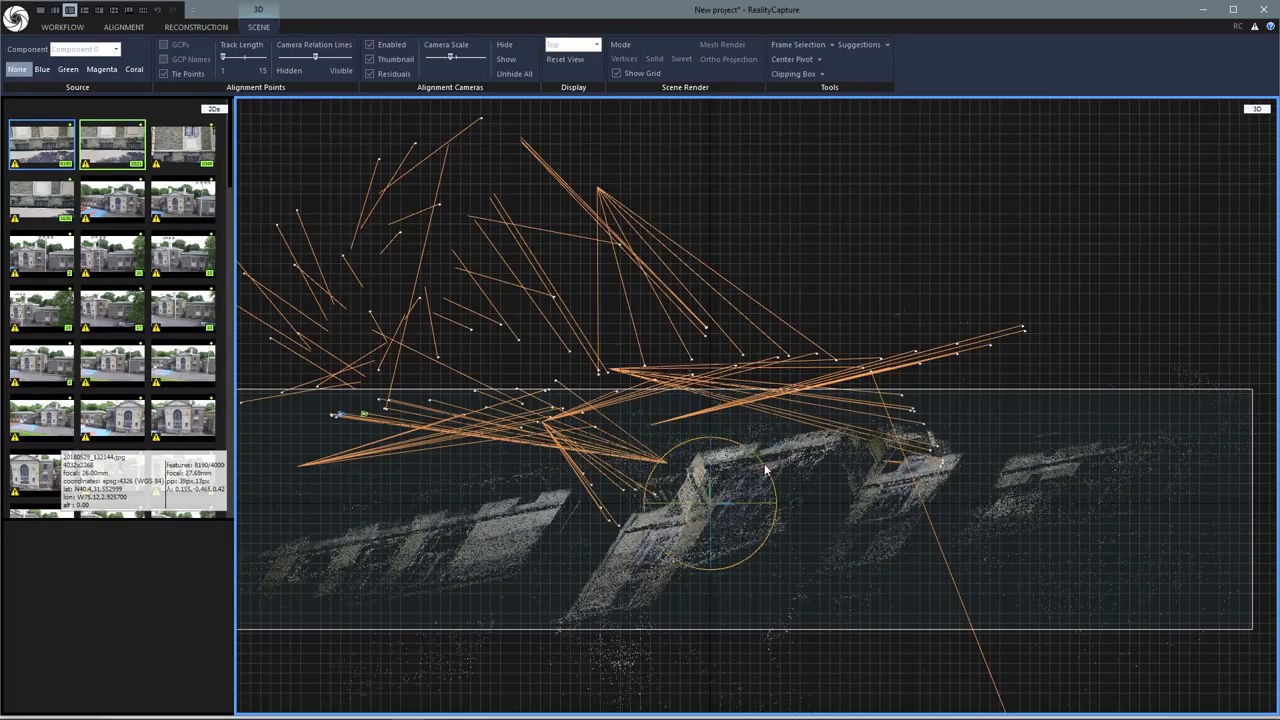
{"action": "mouse_move", "coordinate": [765, 473]}
{"action": "left_mouse_down"}
{"action": "mouse_move", "coordinate": [760, 458]}
{"action": "mouse_move", "coordinate": [773, 477]}
{"action": "left_mouse_up"}
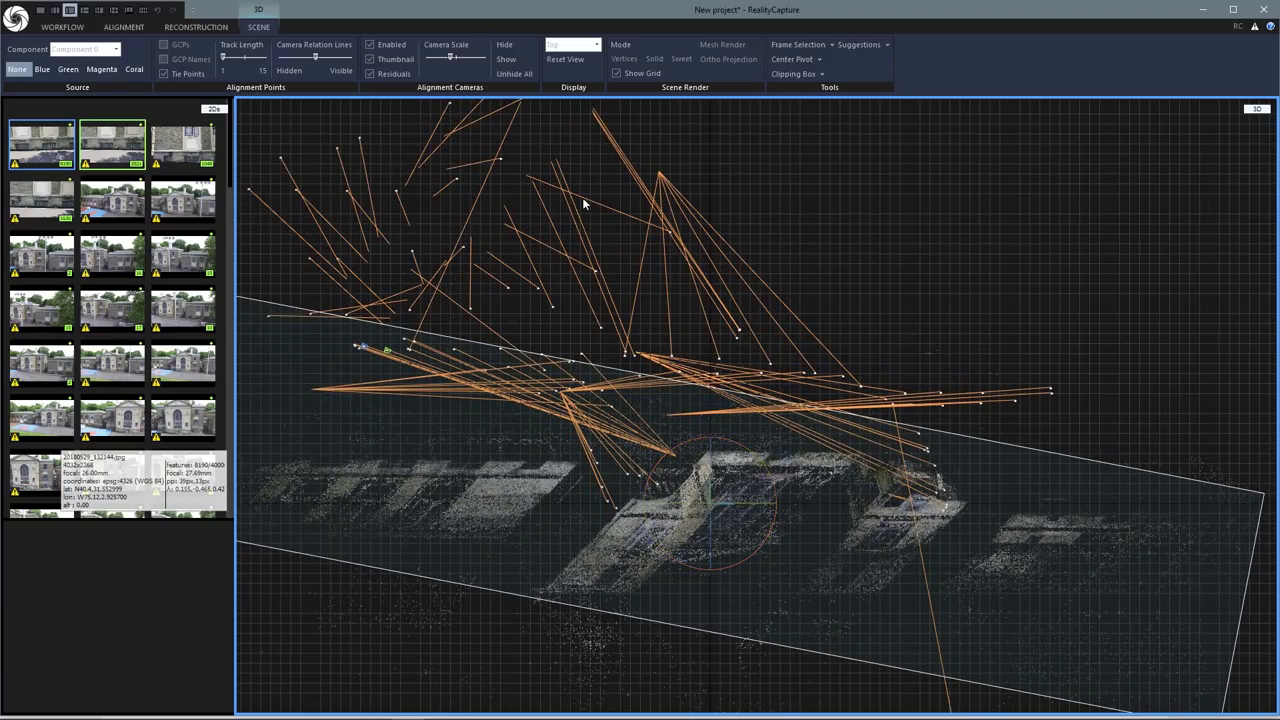
{"action": "left_click", "coordinate": [585, 45]}
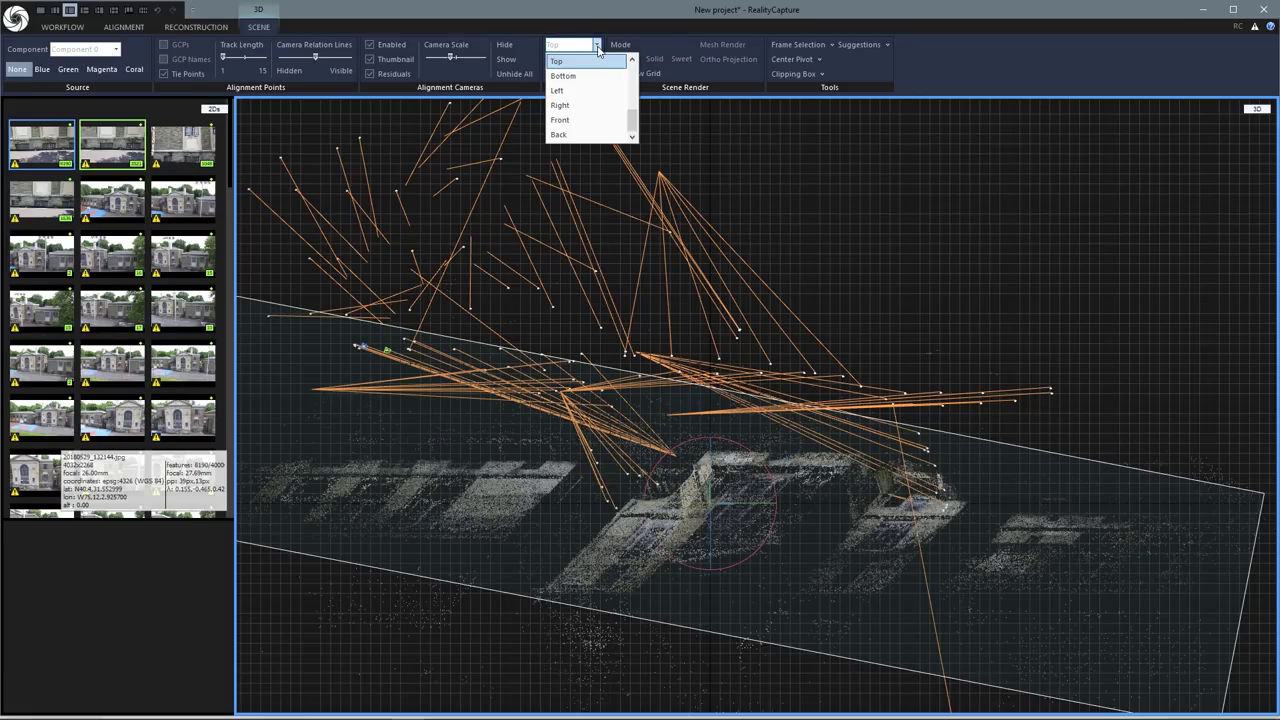
{"action": "left_click", "coordinate": [590, 120]}
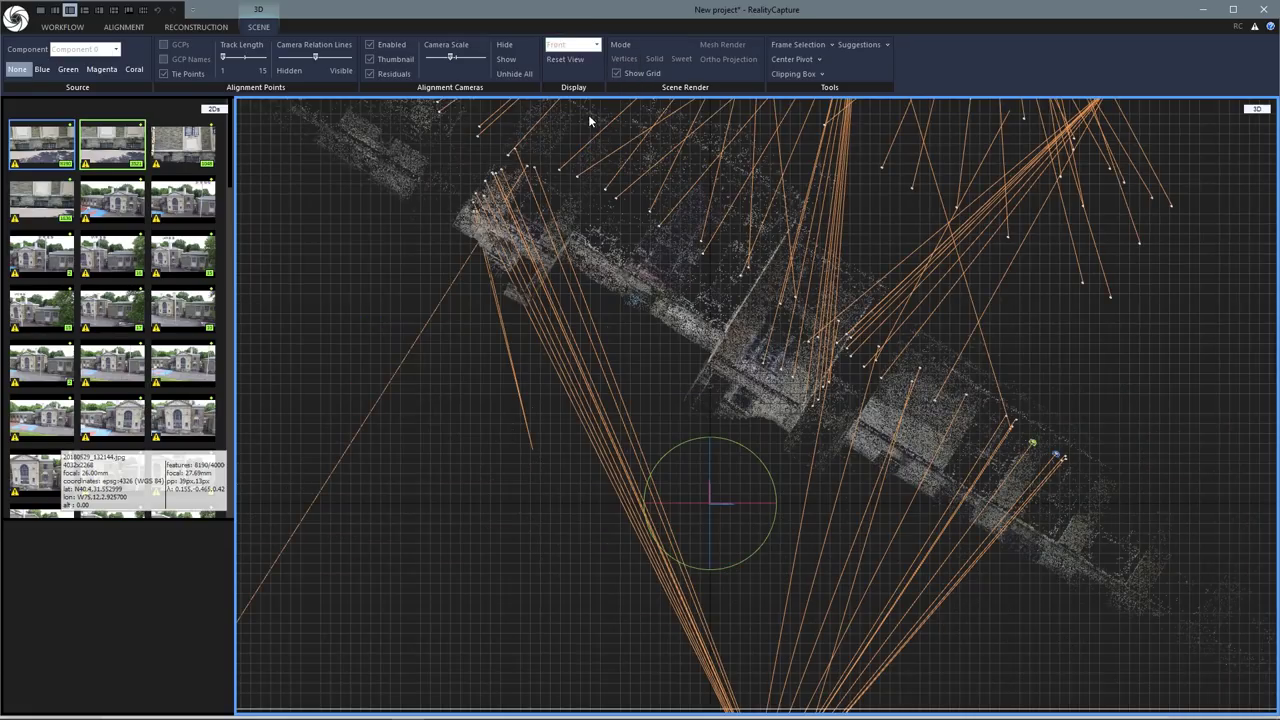
{"action": "left_click_drag", "start_coordinate": [767, 469], "coordinate": [746, 448]}
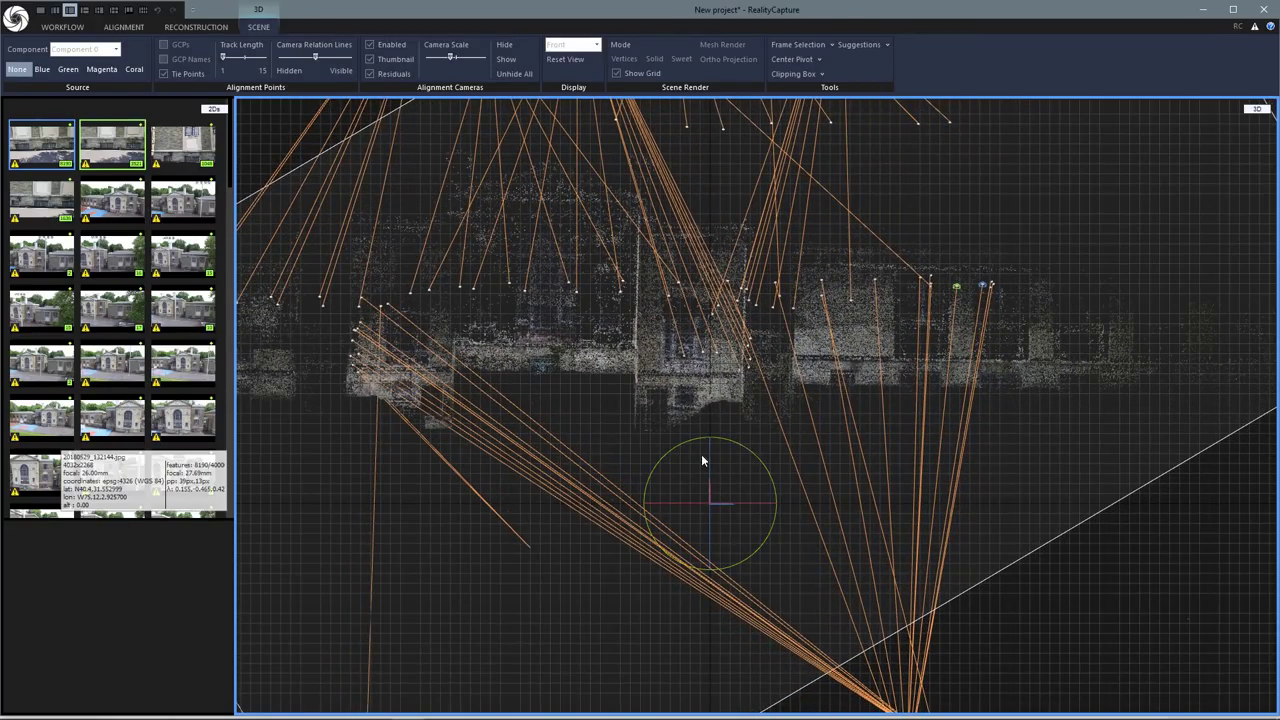
{"action": "left_click", "coordinate": [571, 369]}
{"action": "left_click_drag", "start_coordinate": [609, 419], "coordinate": [612, 424]}
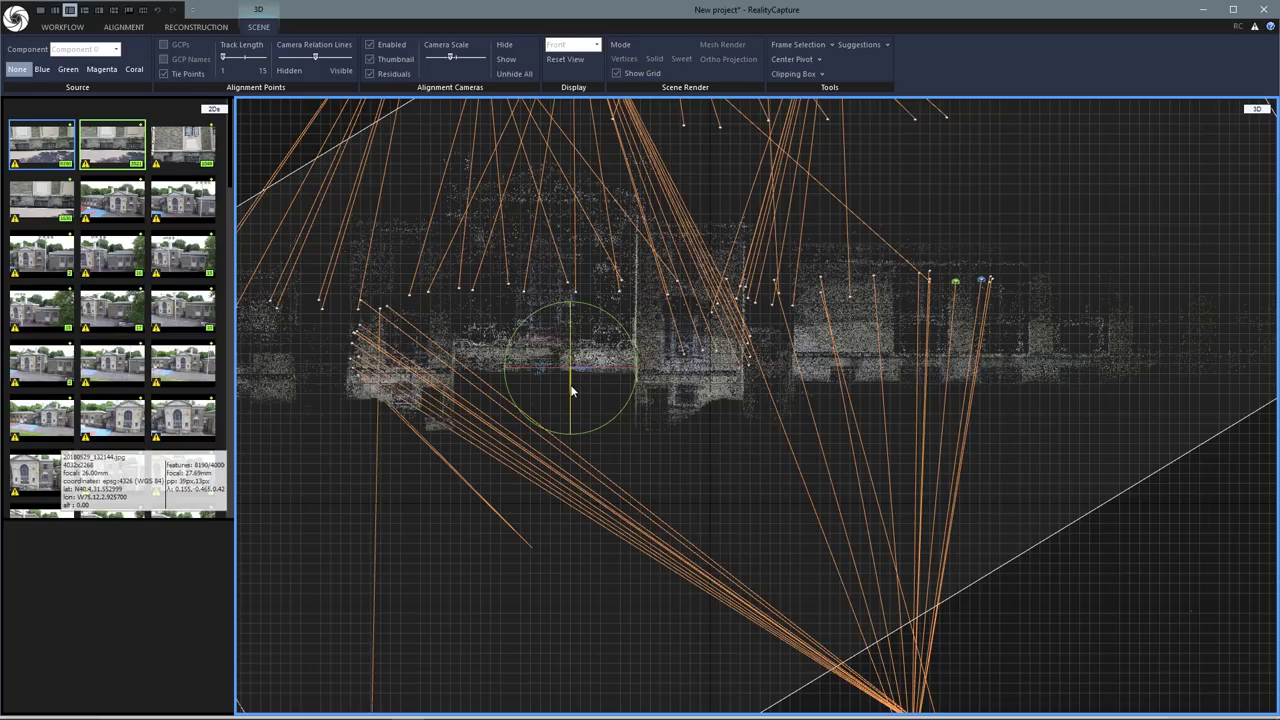
{"action": "right_click_drag", "start_coordinate": [571, 391], "coordinate": [570, 513]}
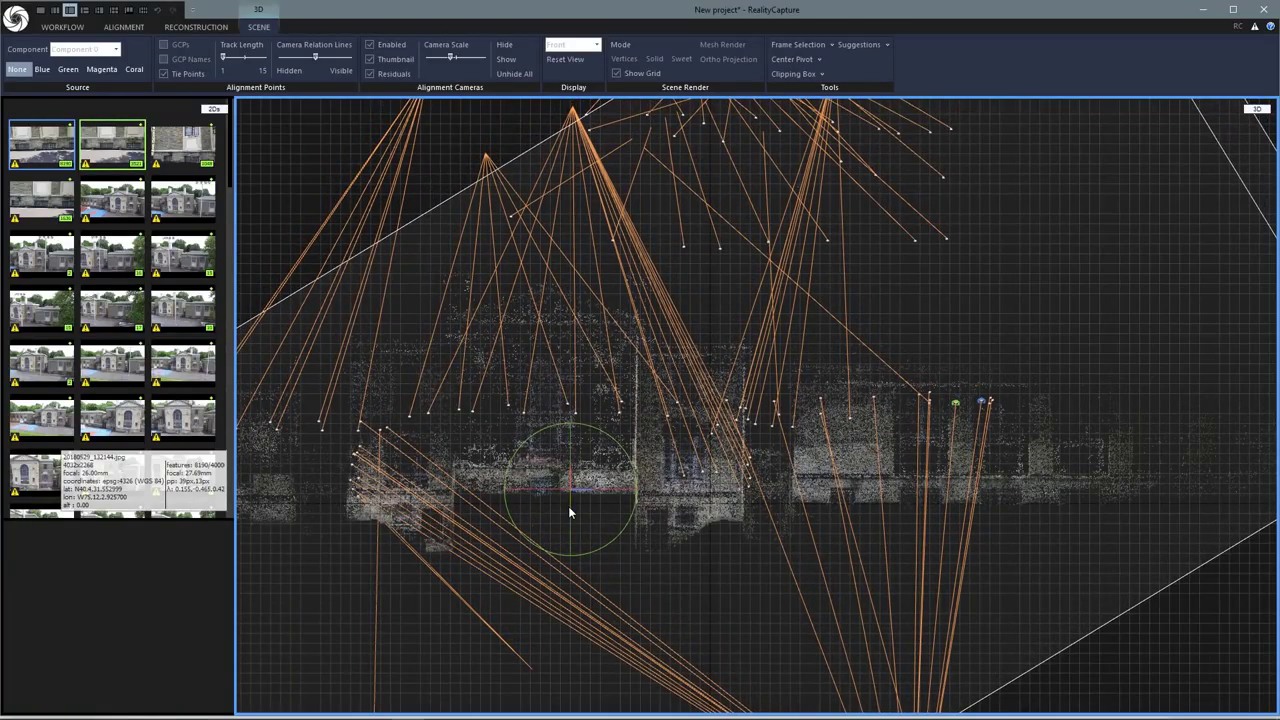
Switch to the Right view and orbit slightly to level the point cloud from the side.
{"action": "left_click", "coordinate": [597, 46]}
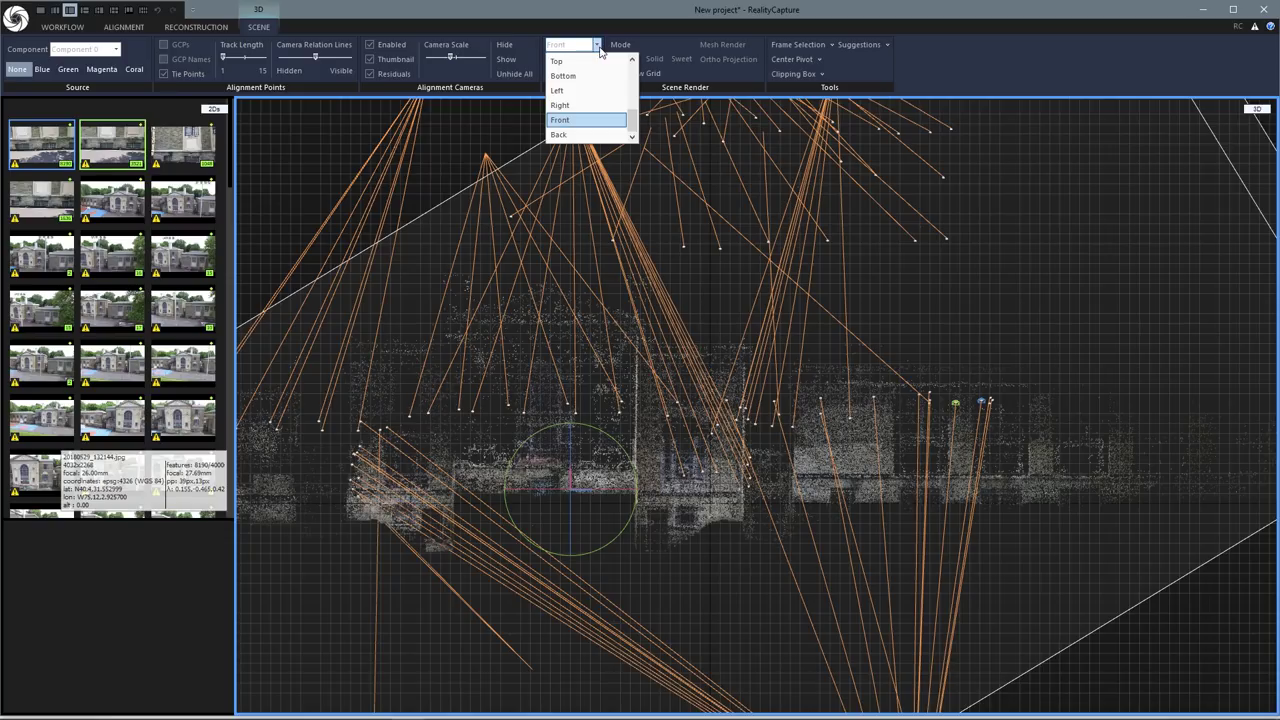
{"action": "left_click", "coordinate": [584, 106]}
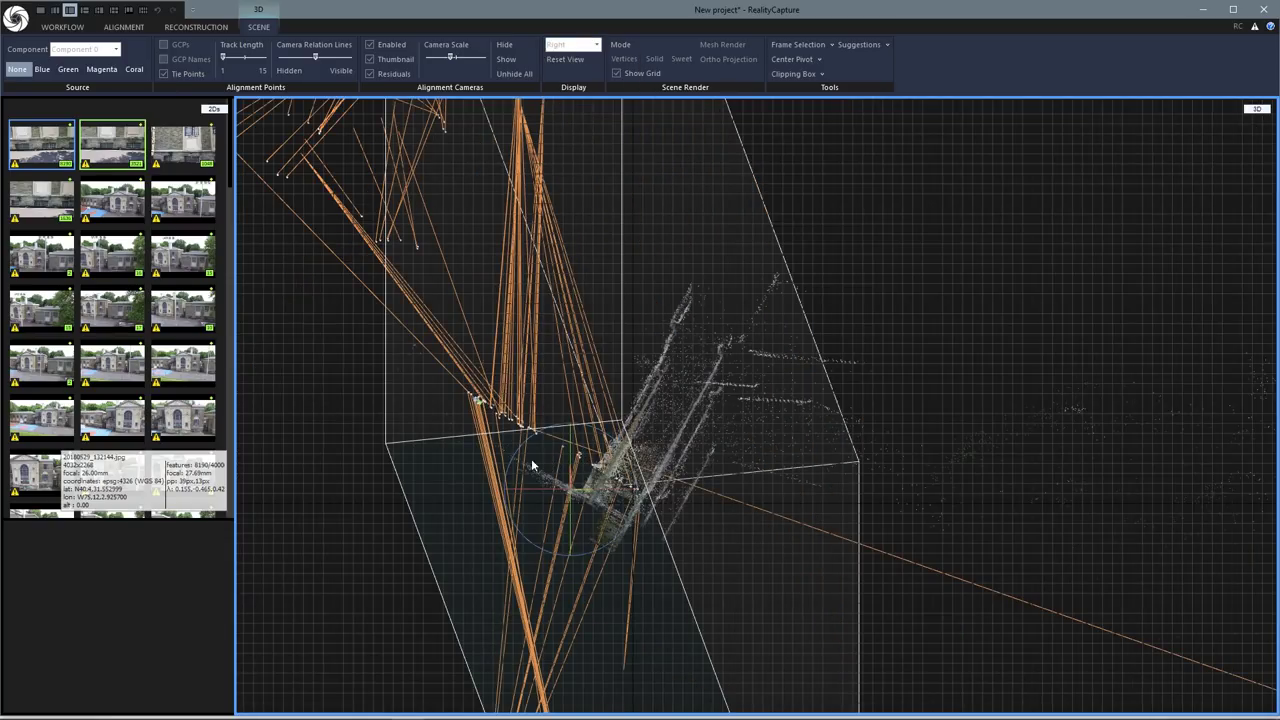
{"action": "left_click_drag", "start_coordinate": [517, 447], "coordinate": [494, 486]}
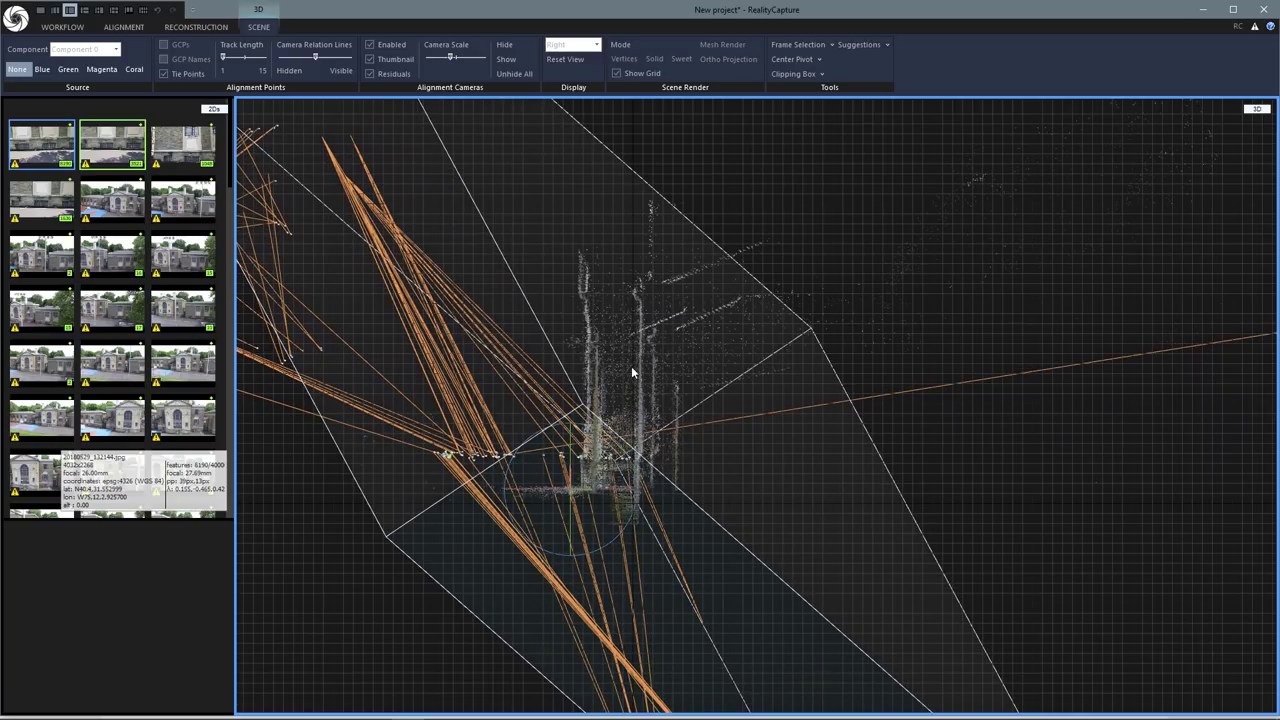
{"action": "left_click_drag", "start_coordinate": [512, 463], "coordinate": [508, 474]}
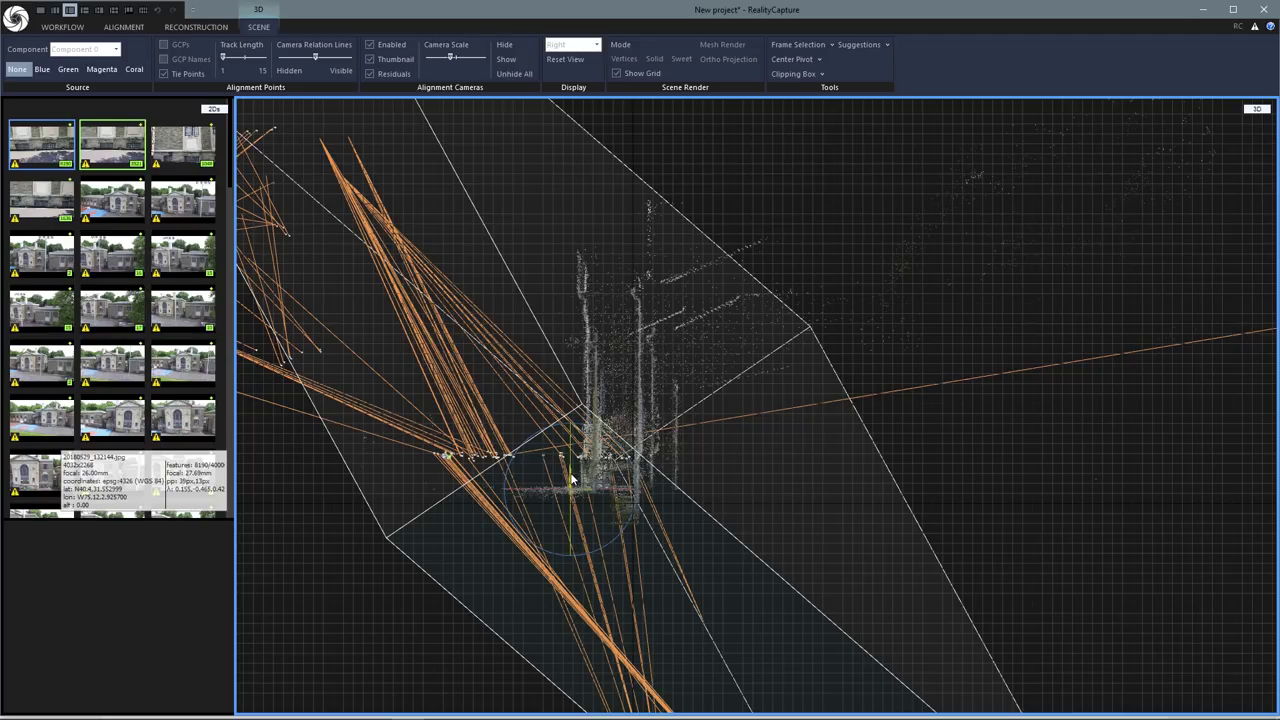
{"action": "left_click_drag", "start_coordinate": [571, 480], "coordinate": [572, 486]}
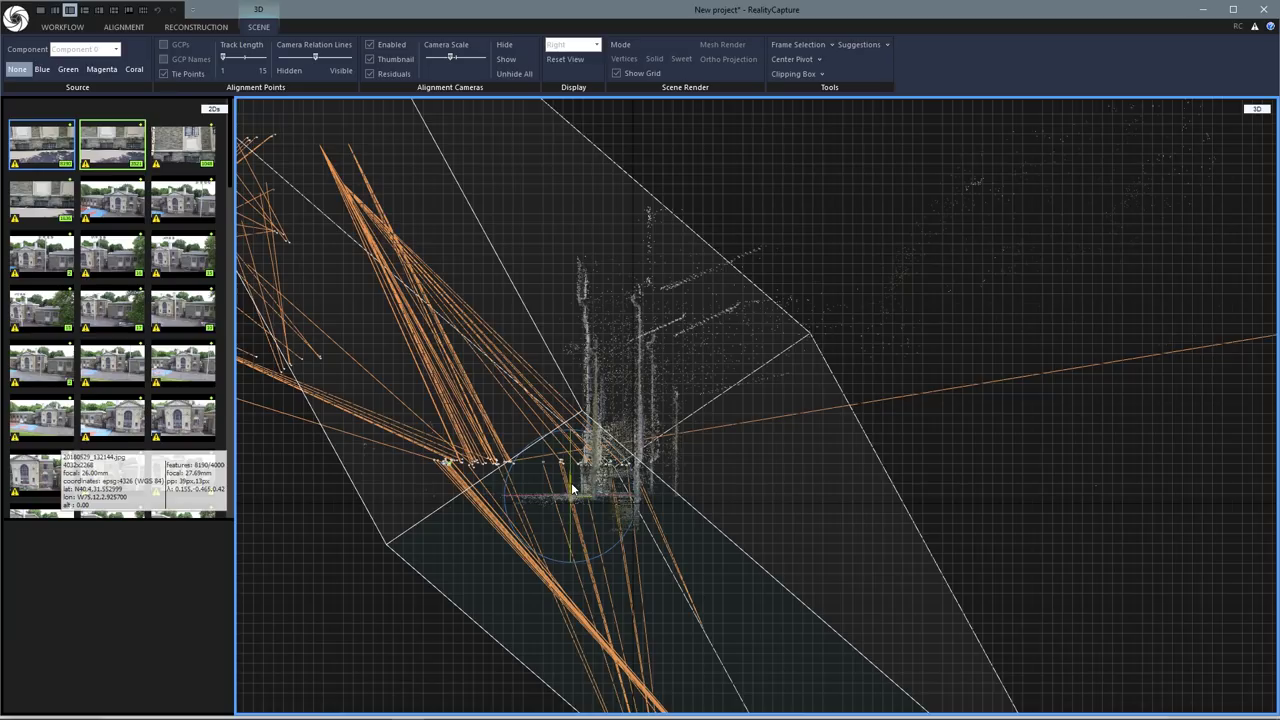
{"action": "left_click_drag", "start_coordinate": [572, 488], "coordinate": [572, 493]}
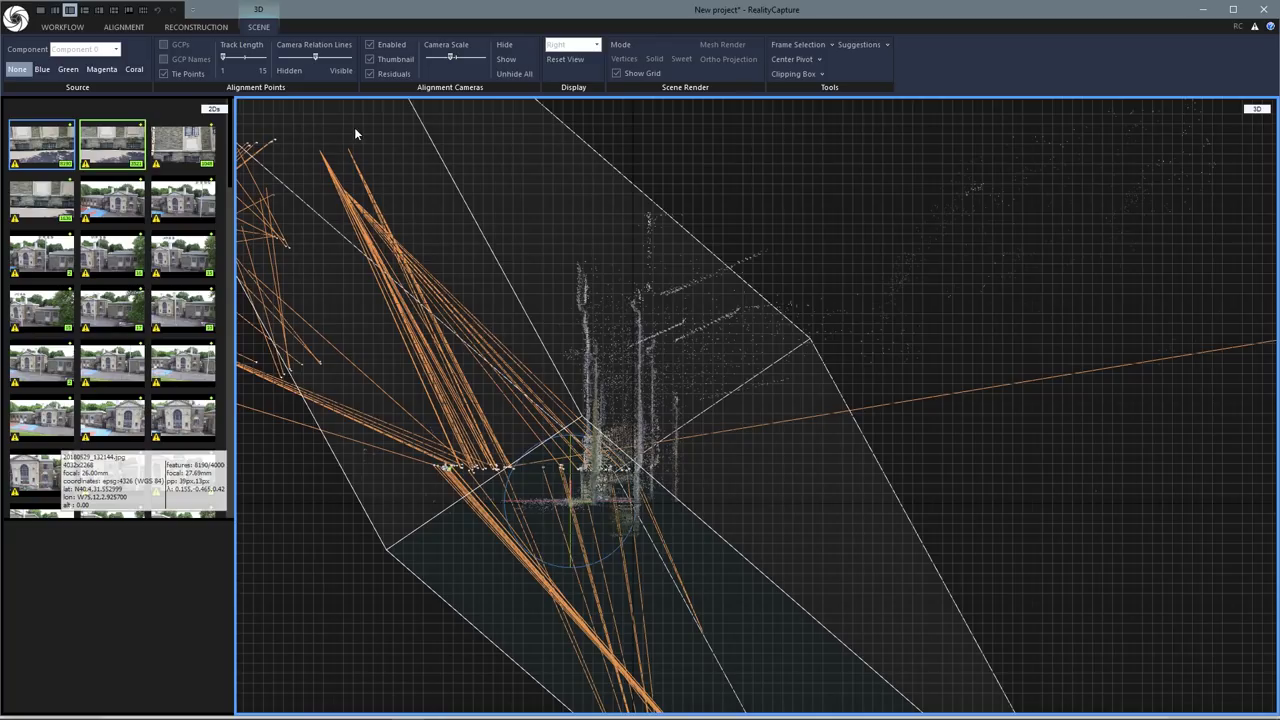
{"action": "left_click", "coordinate": [572, 44]}
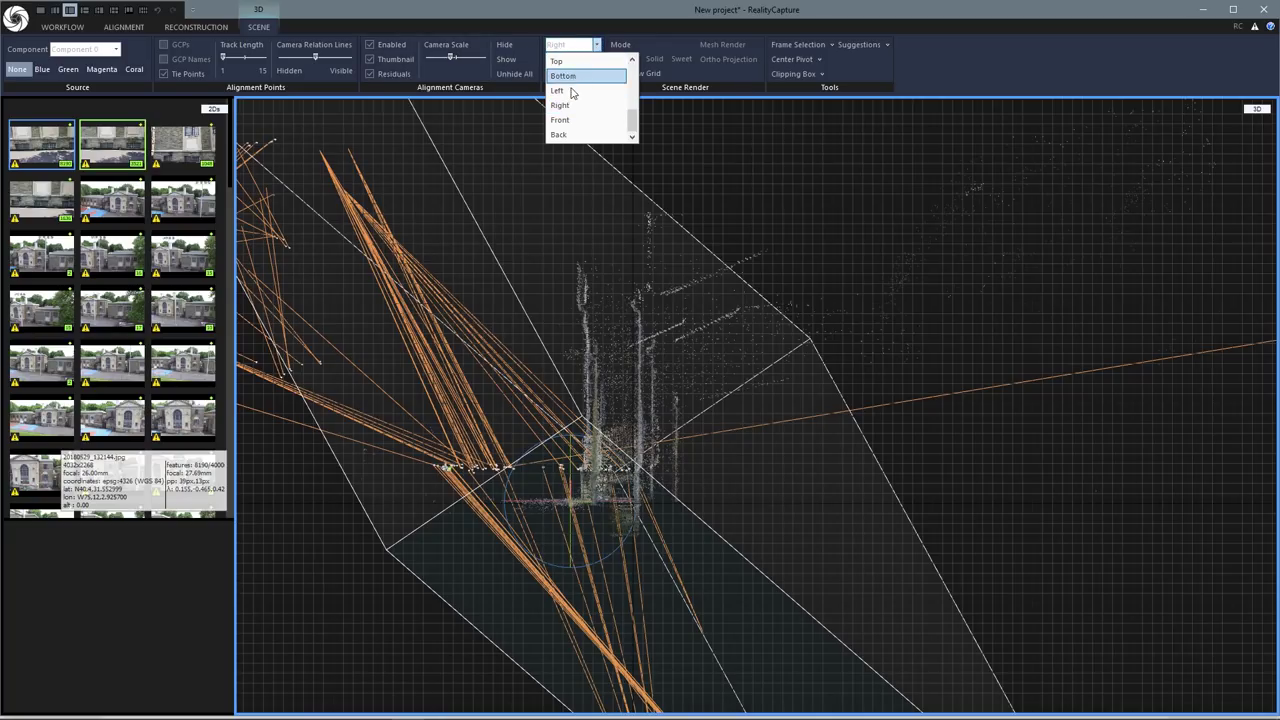
{"action": "scroll", "coordinate": [572, 92], "scroll_direction": "up", "scroll_amount": 2}
Return to Perspective view and orbit to an oblique view of the building.
{"action": "left_click", "coordinate": [572, 61]}
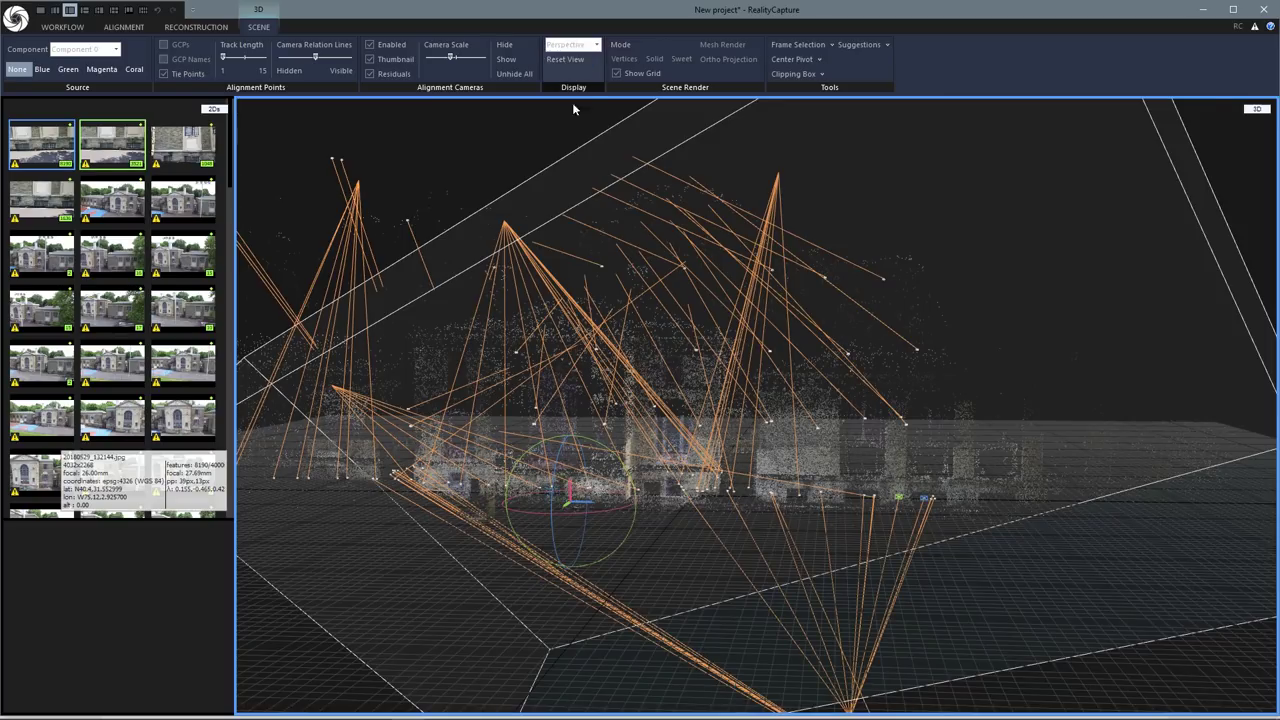
{"action": "left_click_drag", "start_coordinate": [687, 574], "coordinate": [599, 597]}
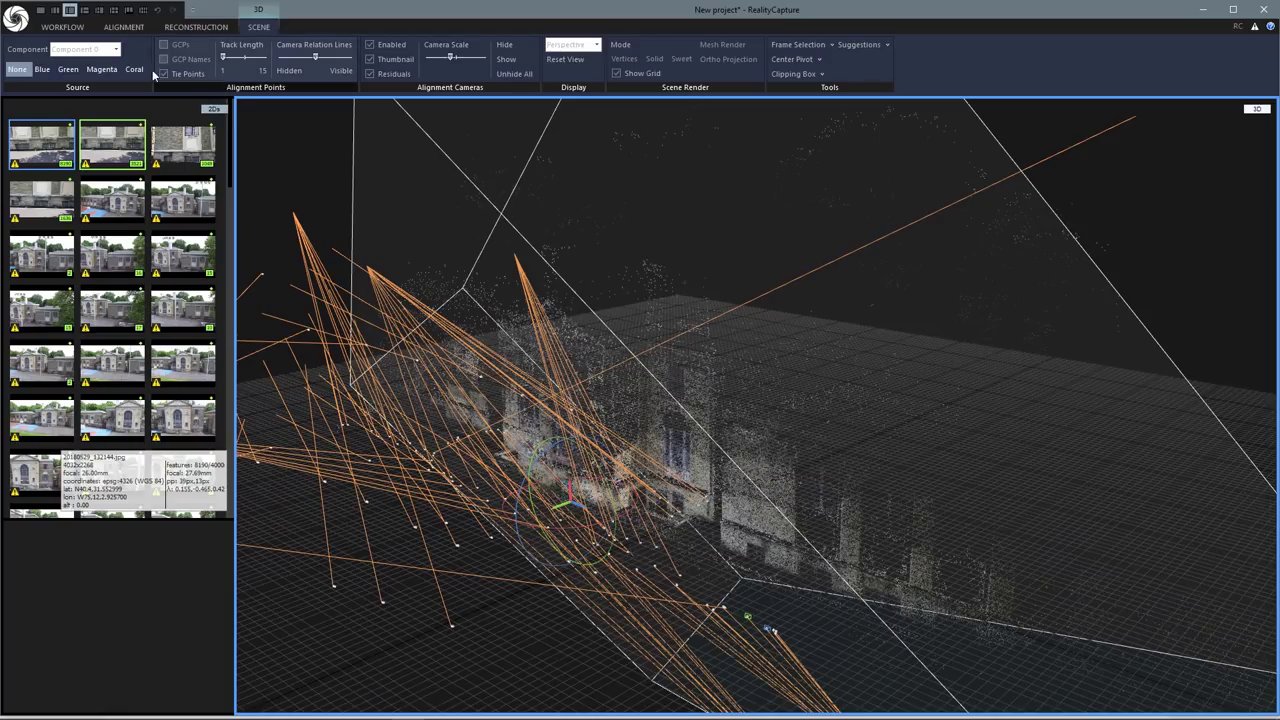
{"action": "left_click", "coordinate": [62, 27]}
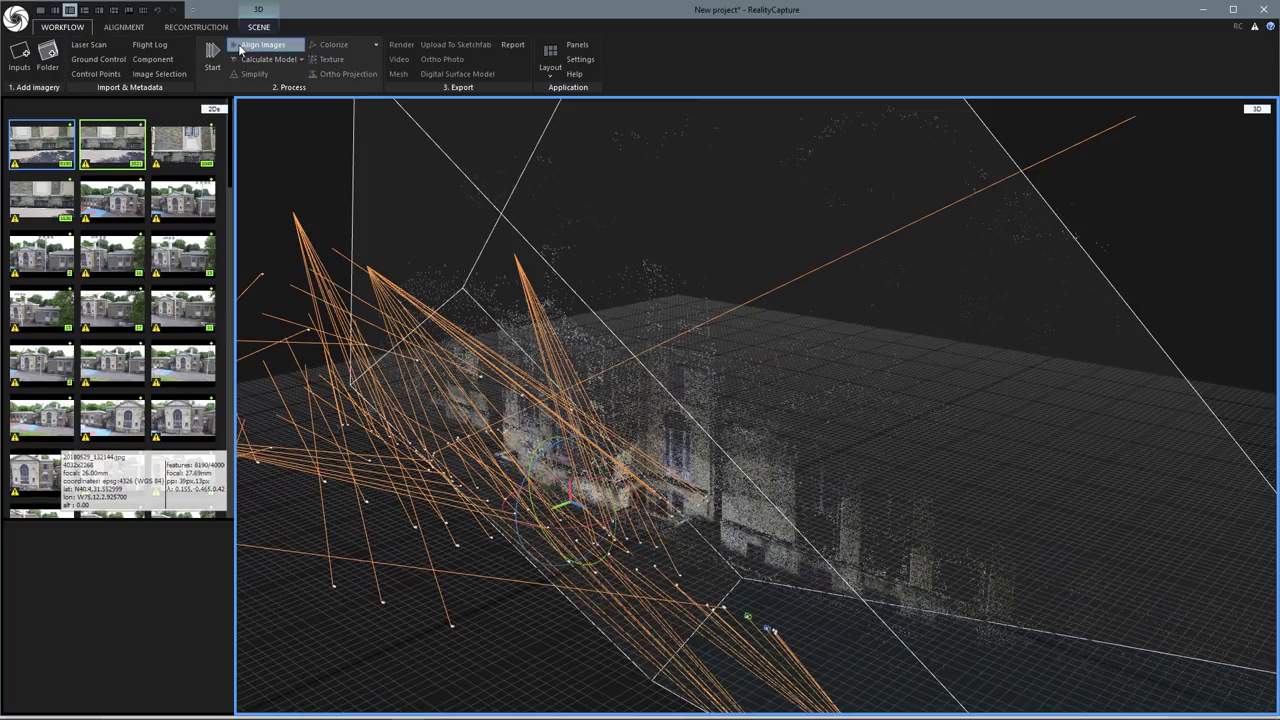
Calculate the model at Preview quality.
{"action": "left_click", "coordinate": [301, 59]}
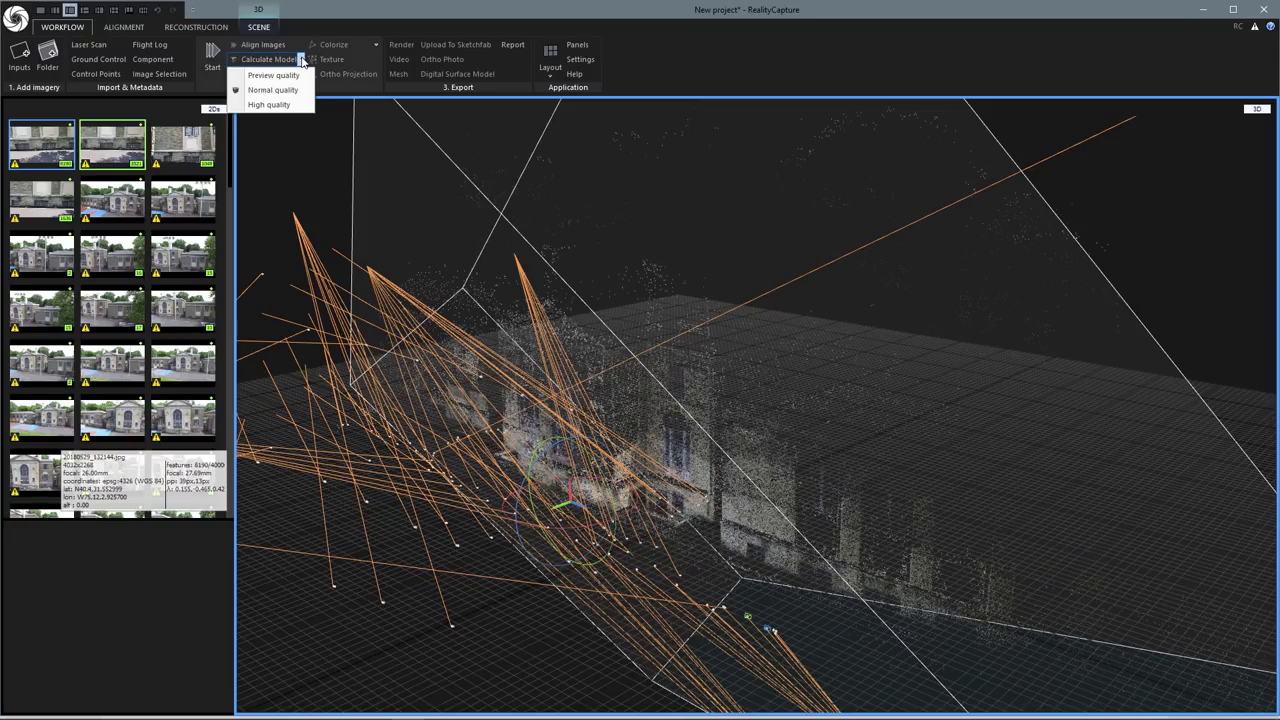
{"action": "left_click", "coordinate": [280, 74]}
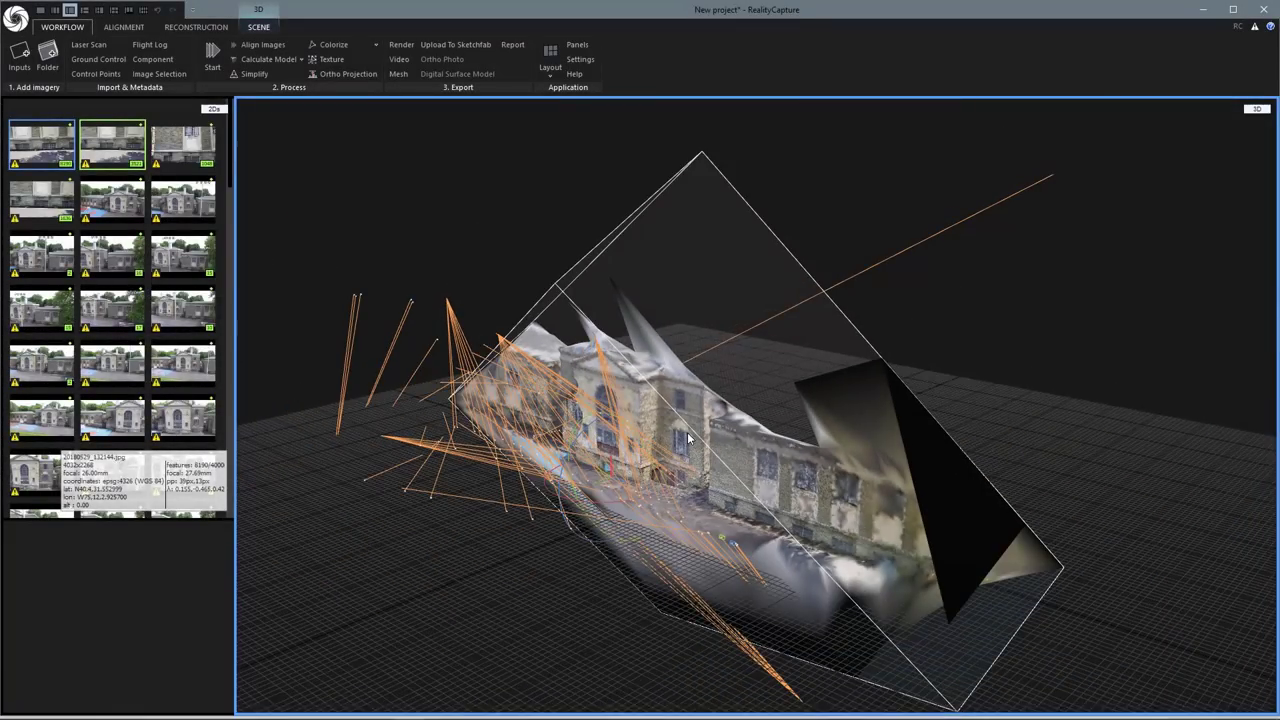
Orbit to the front of the rough preview mesh to inspect it.
{"action": "left_click_drag", "start_coordinate": [687, 432], "coordinate": [721, 347]}
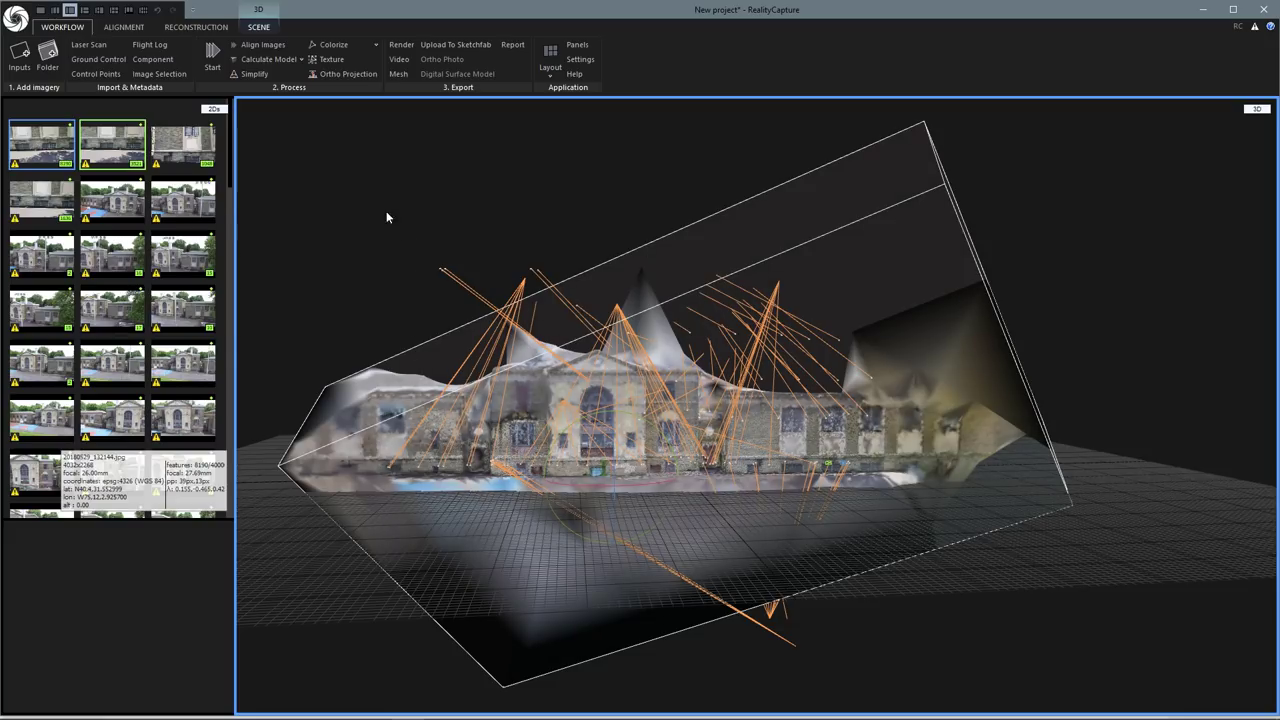
{"action": "left_click", "coordinate": [187, 28]}
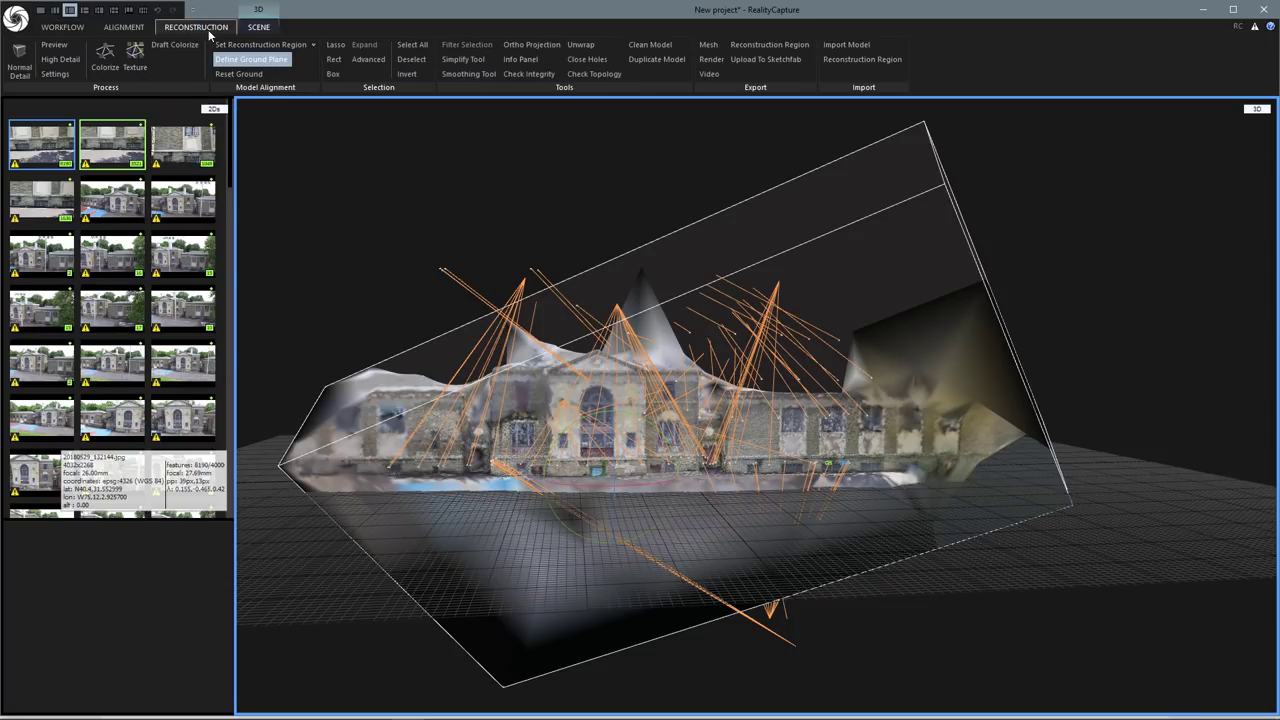
Fit the reconstruction region automatically, then pull the box's right side inward.
{"action": "left_click", "coordinate": [312, 46]}
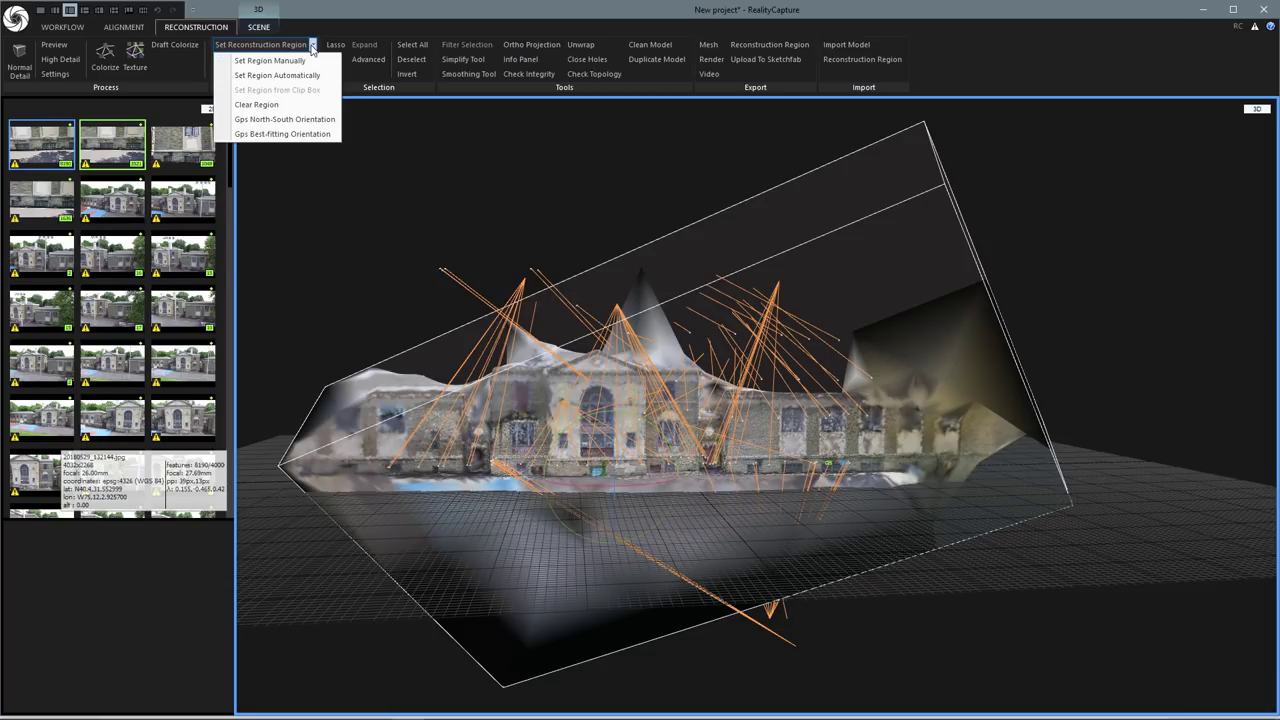
{"action": "left_click", "coordinate": [290, 75]}
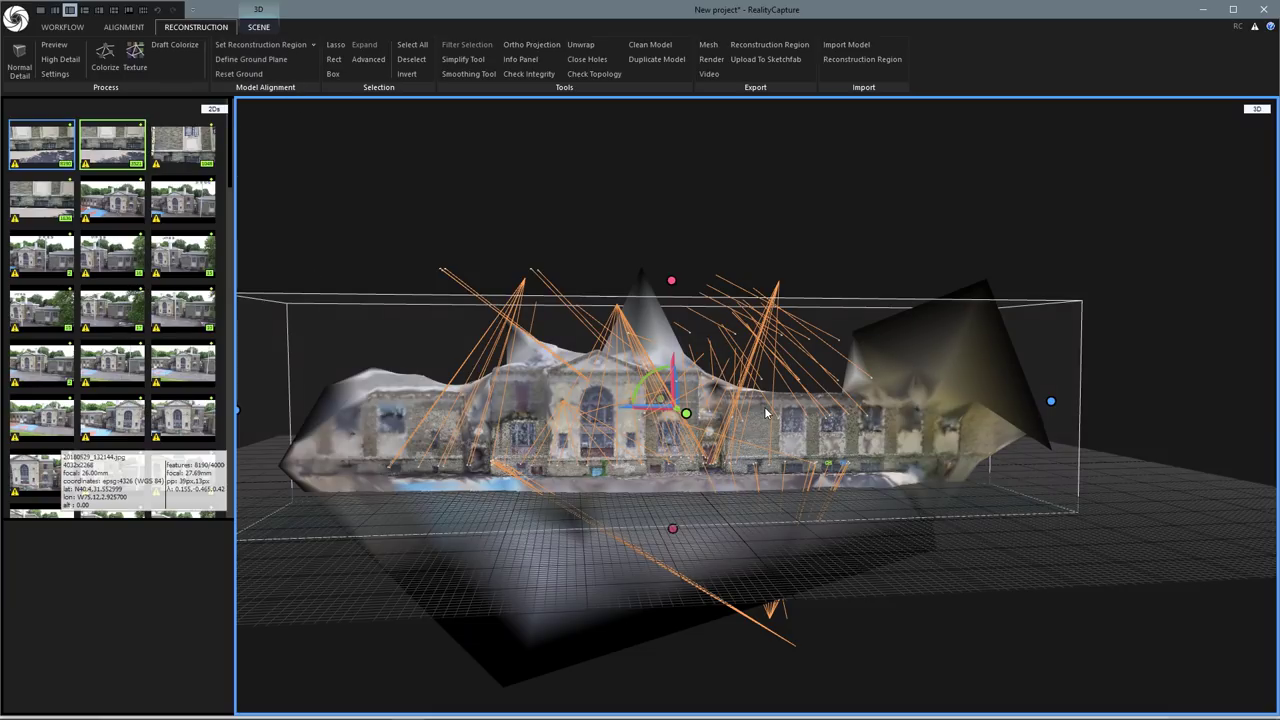
{"action": "left_click_drag", "start_coordinate": [809, 491], "coordinate": [772, 491]}
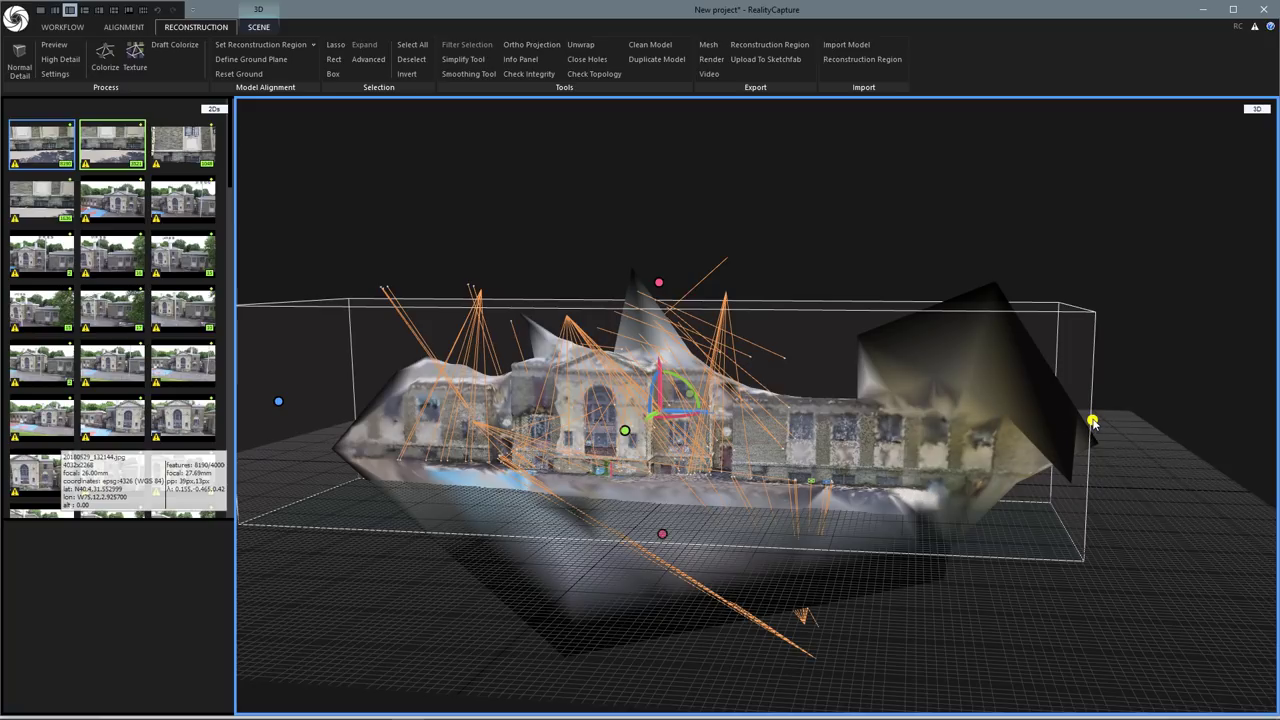
{"action": "left_click_drag", "start_coordinate": [1094, 424], "coordinate": [896, 428]}
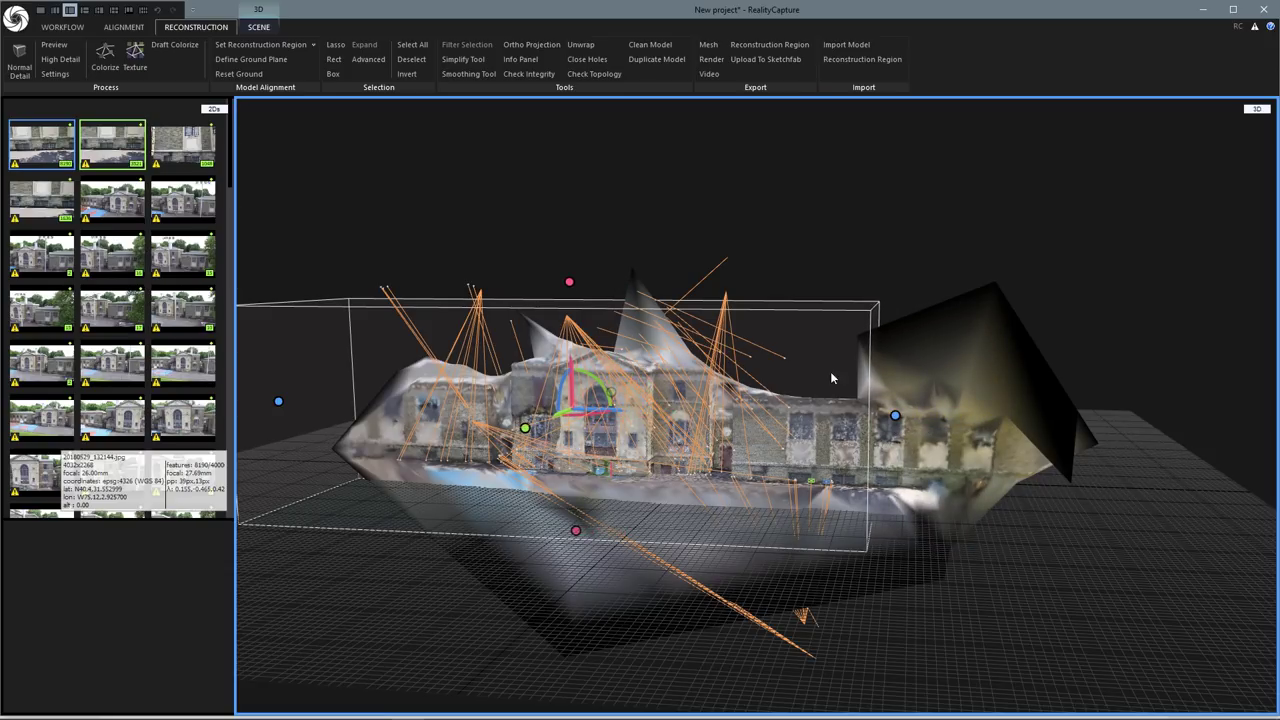
{"action": "left_click_drag", "start_coordinate": [663, 237], "coordinate": [626, 236]}
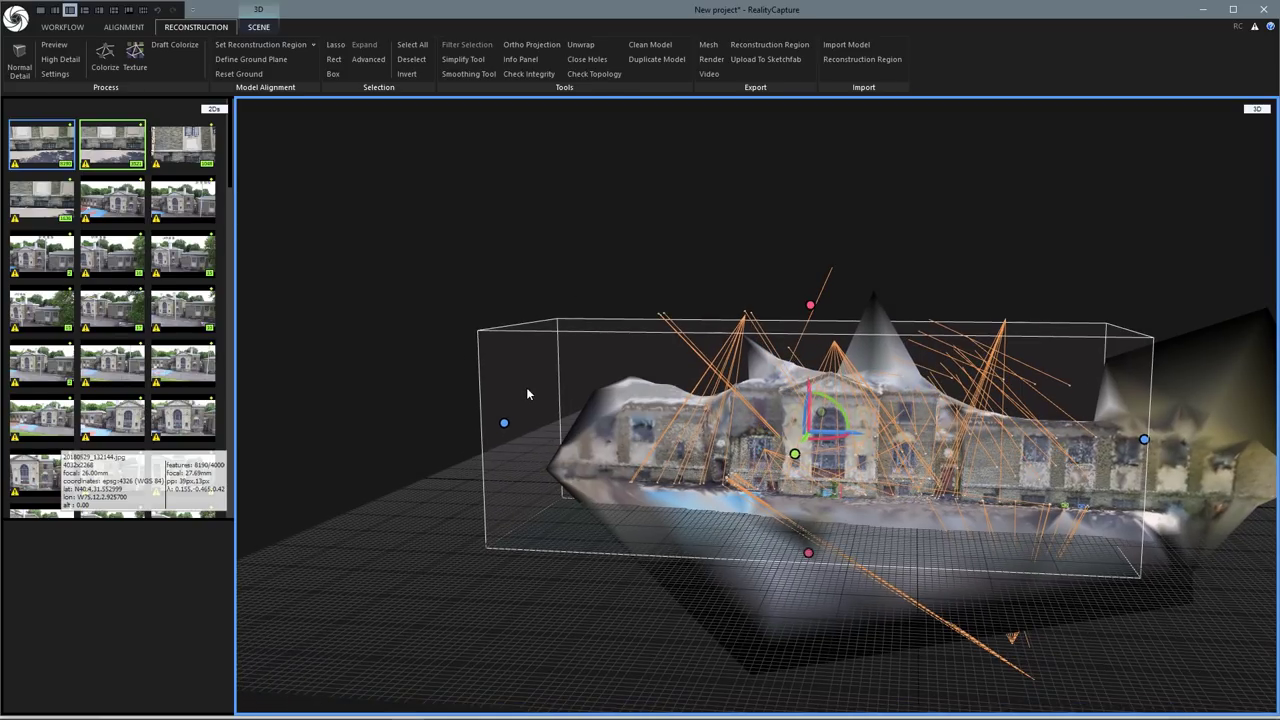
Pull the box's left side and depth in until it hugs the building facade.
{"action": "left_click_drag", "start_coordinate": [623, 512], "coordinate": [657, 506]}
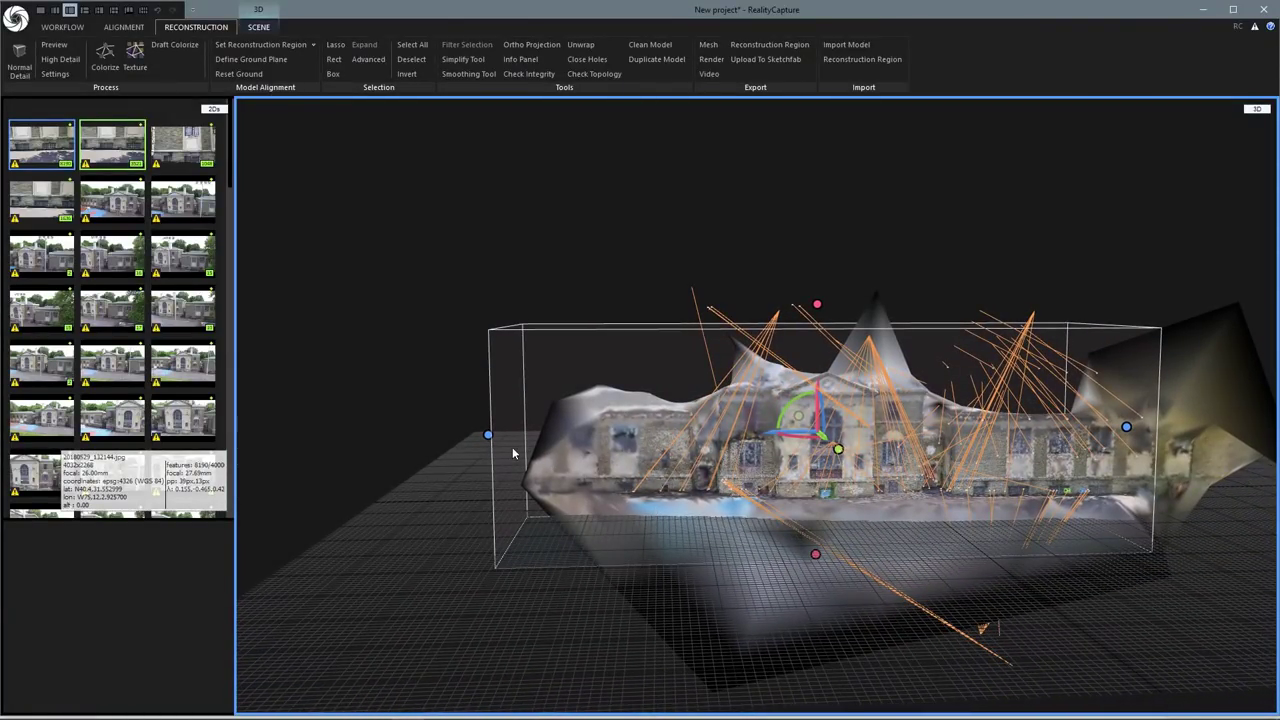
{"action": "left_click_drag", "start_coordinate": [494, 440], "coordinate": [588, 453]}
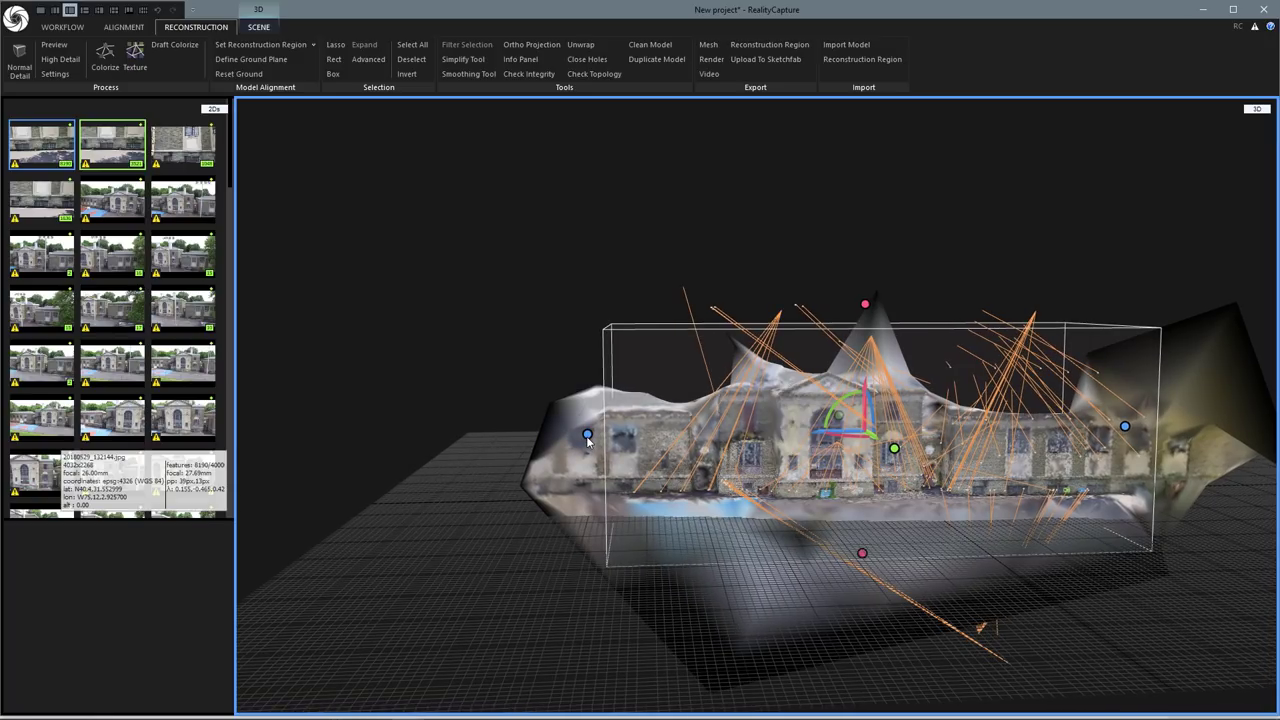
{"action": "left_click_drag", "start_coordinate": [908, 525], "coordinate": [722, 628]}
{"action": "left_click_drag", "start_coordinate": [797, 567], "coordinate": [726, 460]}
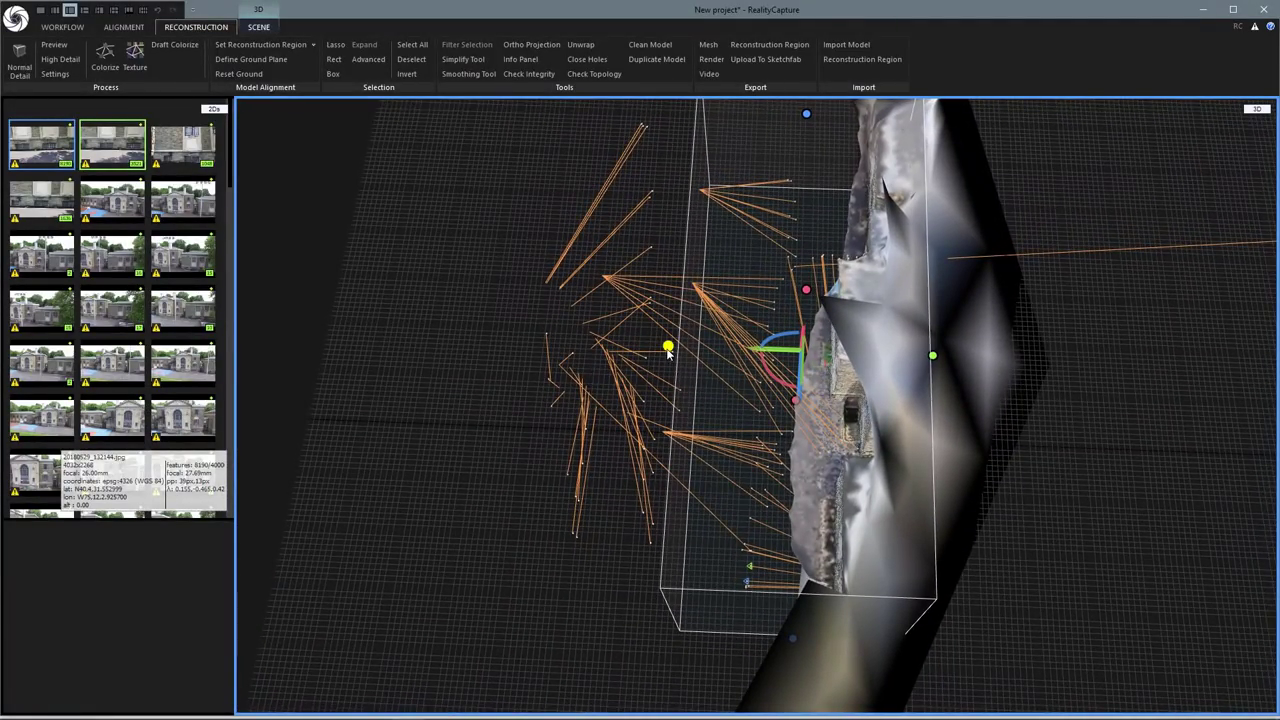
{"action": "left_click_drag", "start_coordinate": [668, 349], "coordinate": [746, 362]}
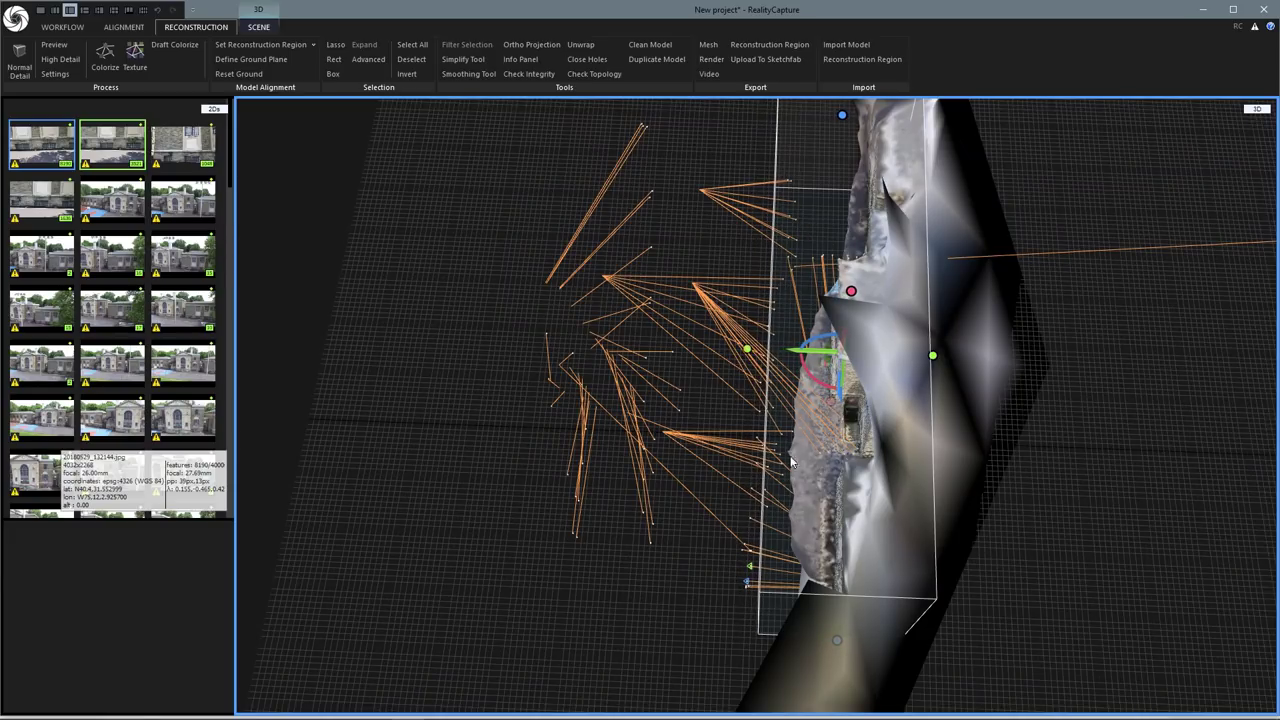
{"action": "left_click_drag", "start_coordinate": [790, 462], "coordinate": [982, 452]}
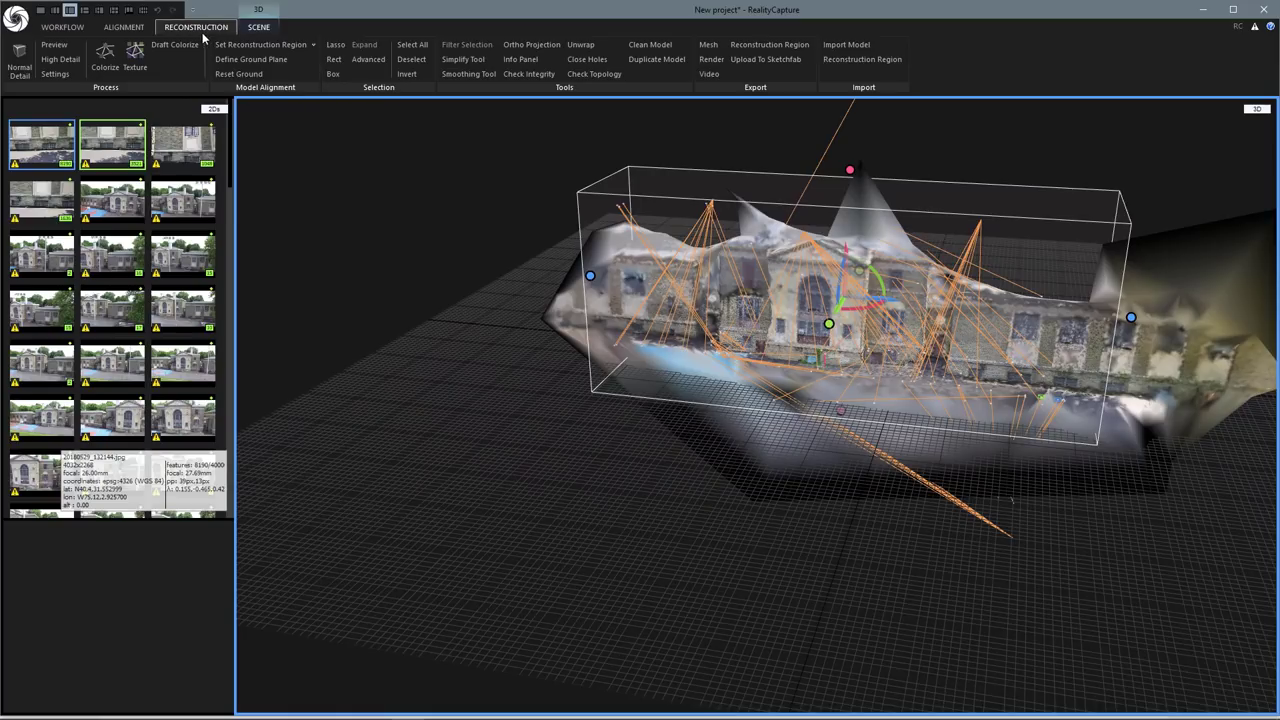
{"action": "left_click", "coordinate": [62, 27]}
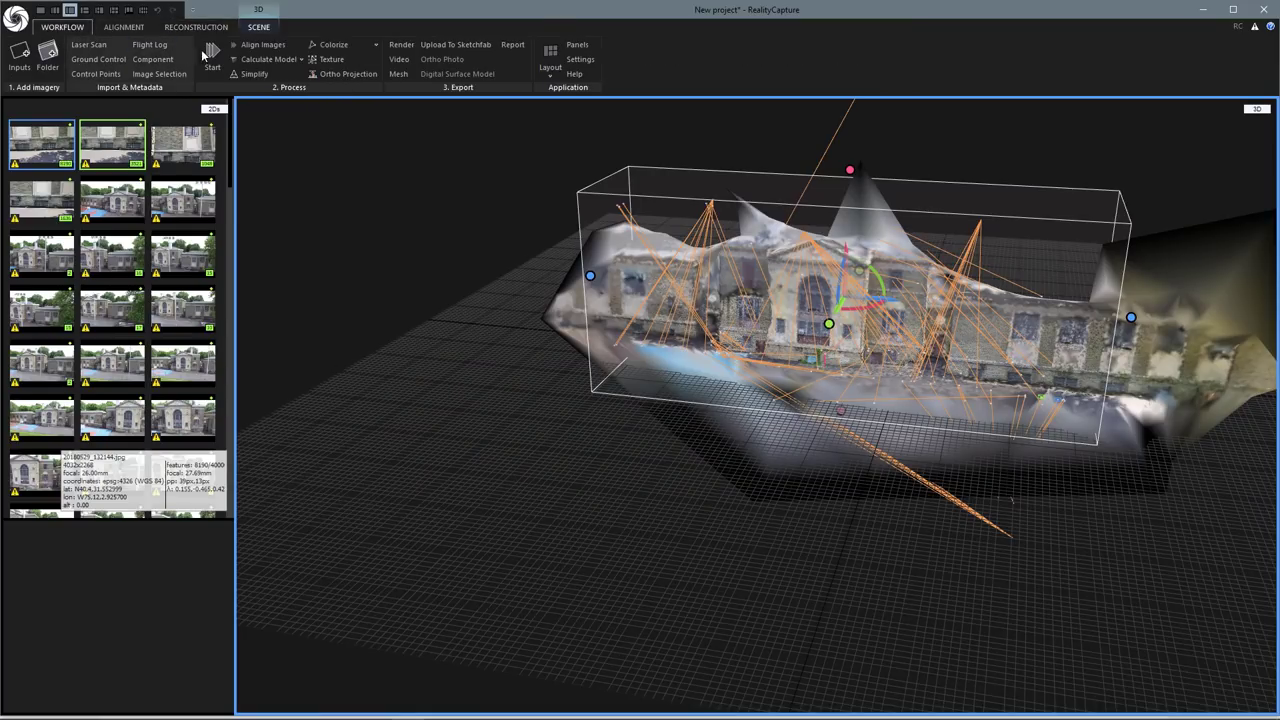
{"action": "left_click", "coordinate": [300, 59]}
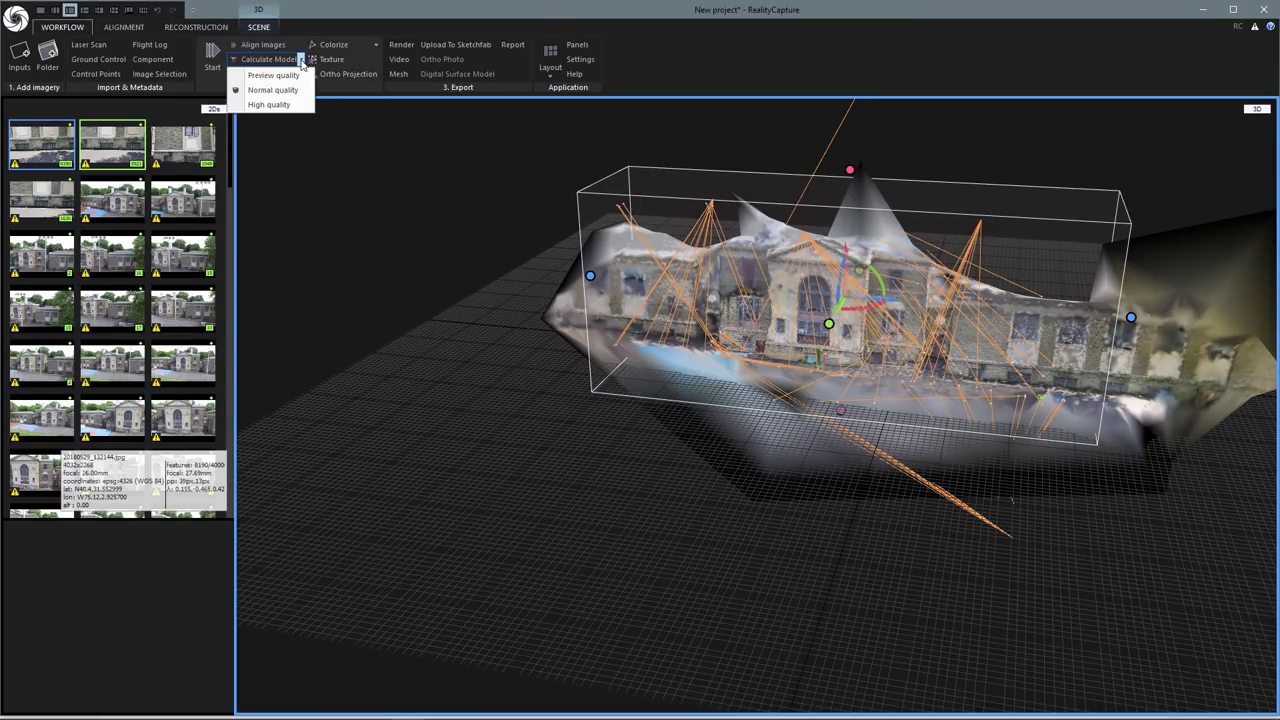
{"action": "left_click", "coordinate": [293, 77]}
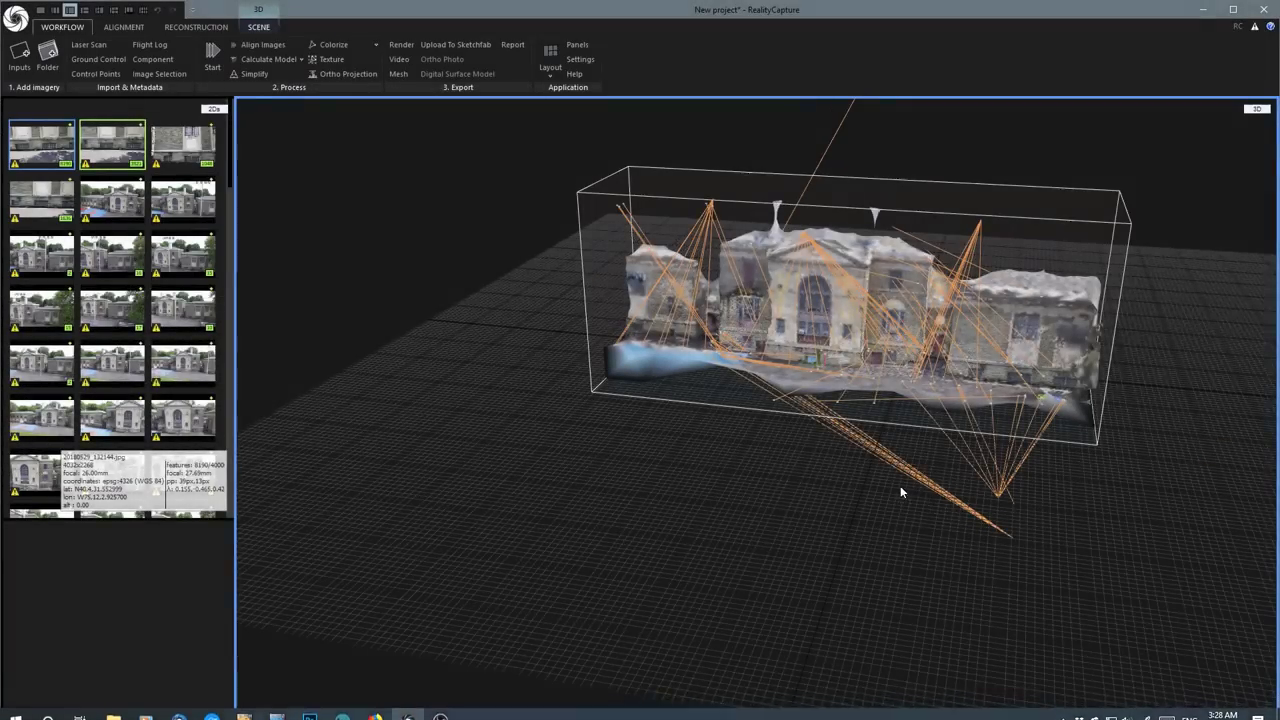
{"action": "left_click_drag", "start_coordinate": [900, 485], "coordinate": [759, 531]}
{"action": "left_click_drag", "start_coordinate": [918, 508], "coordinate": [1049, 591]}
{"action": "scroll", "coordinate": [685, 476], "scroll_direction": "up", "scroll_amount": 5}
{"action": "scroll", "coordinate": [670, 465], "scroll_direction": "up", "scroll_amount": 2}
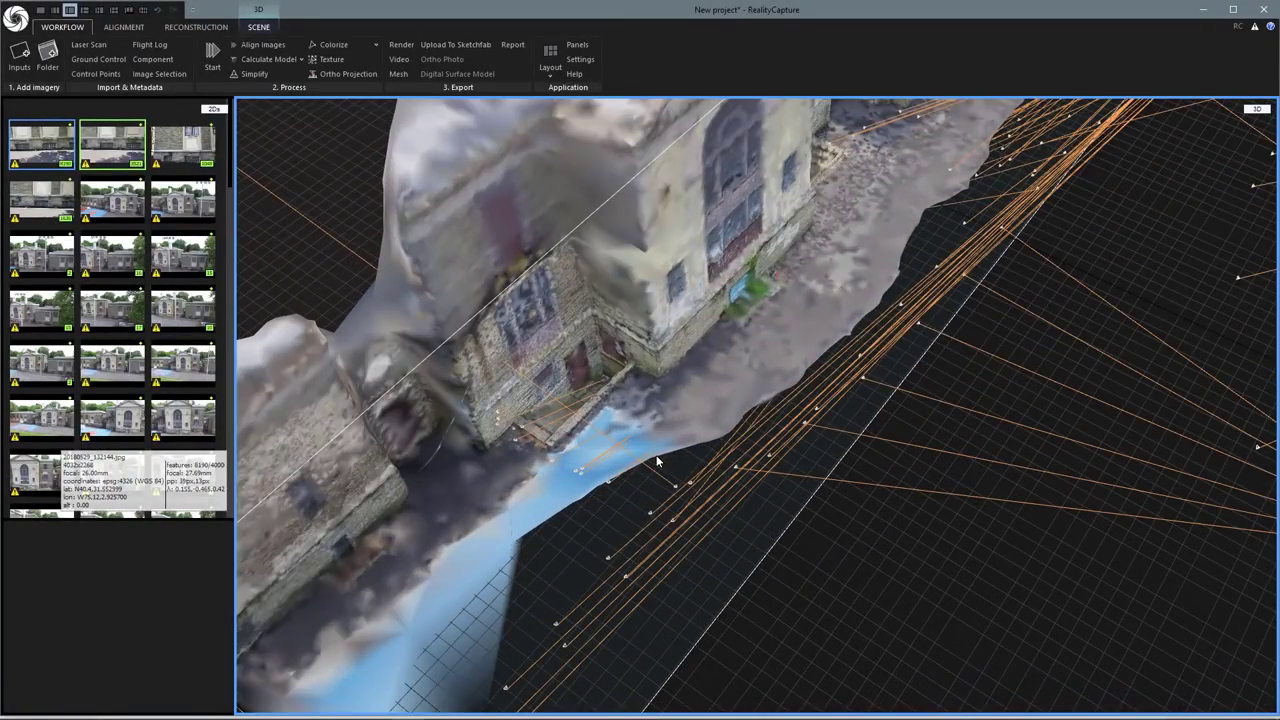
{"action": "mouse_move", "coordinate": [659, 434]}
{"action": "left_mouse_down"}
{"action": "mouse_move", "coordinate": [549, 409]}
{"action": "mouse_move", "coordinate": [585, 392]}
{"action": "mouse_move", "coordinate": [646, 426]}
{"action": "left_mouse_up"}
{"action": "left_click_drag", "start_coordinate": [579, 369], "coordinate": [639, 402]}
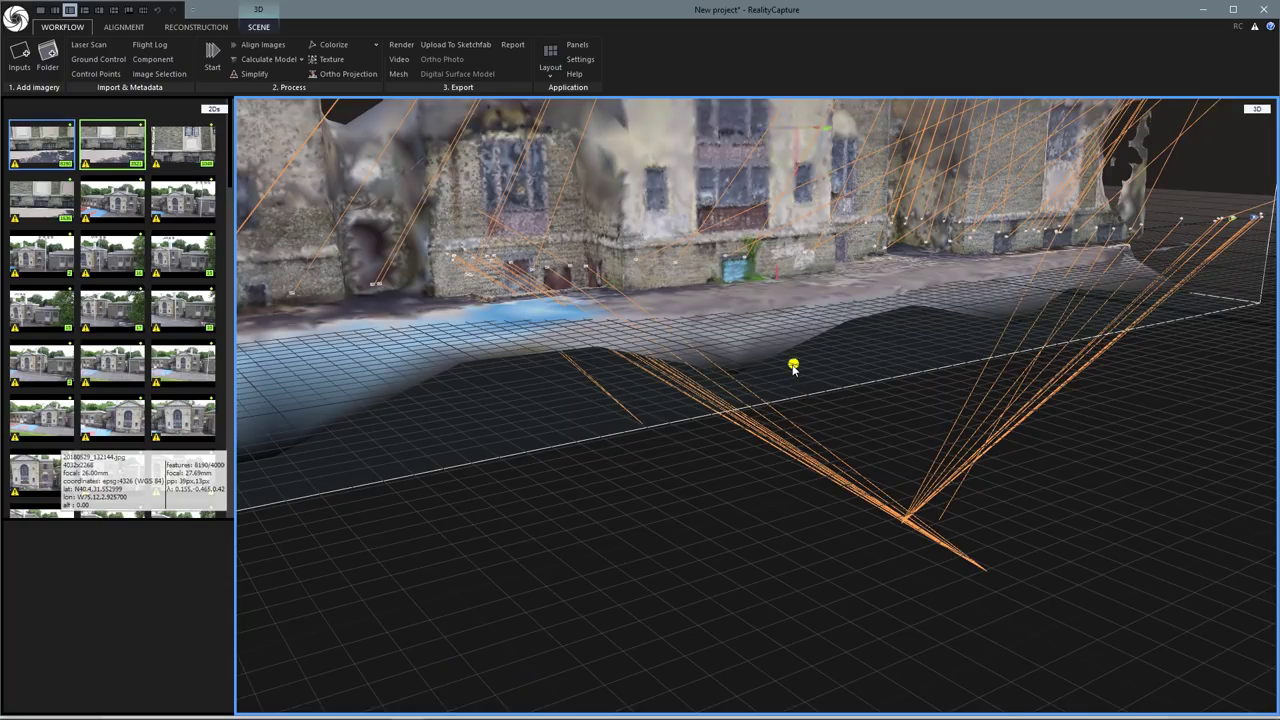
{"action": "left_click_drag", "start_coordinate": [793, 368], "coordinate": [793, 380]}
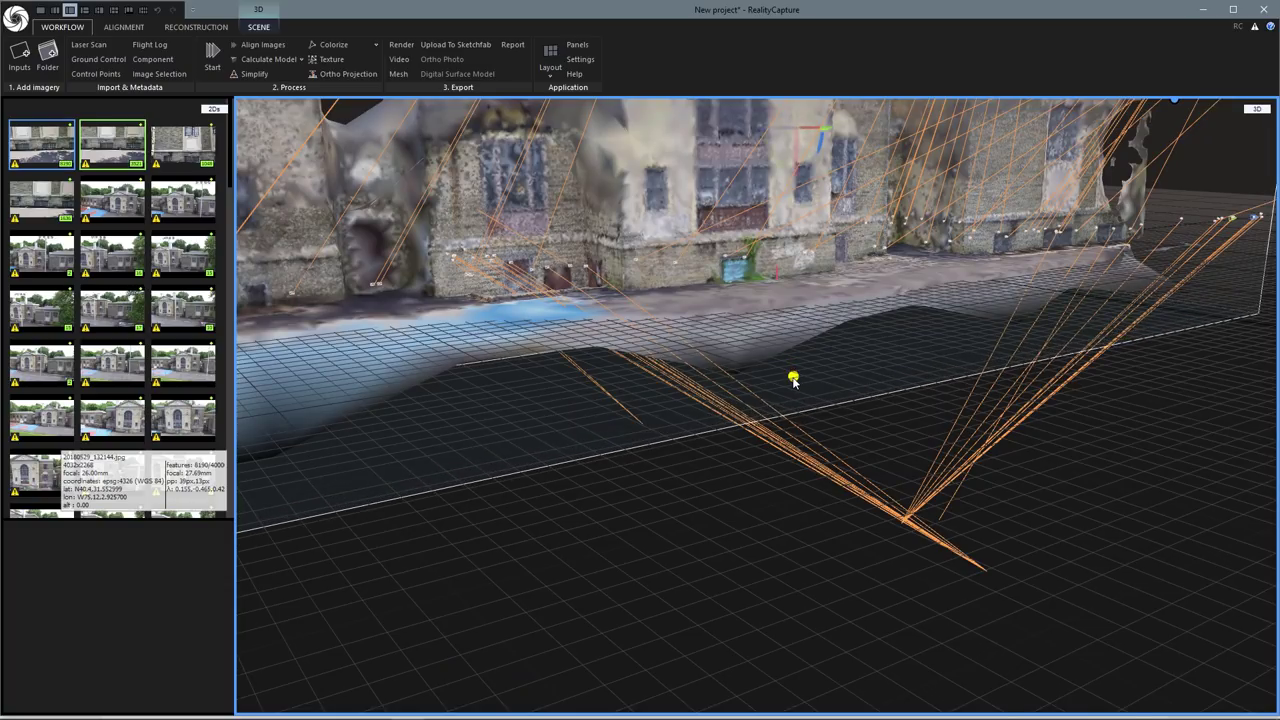
{"action": "left_click_drag", "start_coordinate": [793, 455], "coordinate": [796, 553]}
{"action": "mouse_move", "coordinate": [706, 519]}
{"action": "left_mouse_down"}
{"action": "mouse_move", "coordinate": [689, 542]}
{"action": "mouse_move", "coordinate": [715, 562]}
{"action": "mouse_move", "coordinate": [717, 530]}
{"action": "mouse_move", "coordinate": [693, 524]}
{"action": "left_mouse_up"}
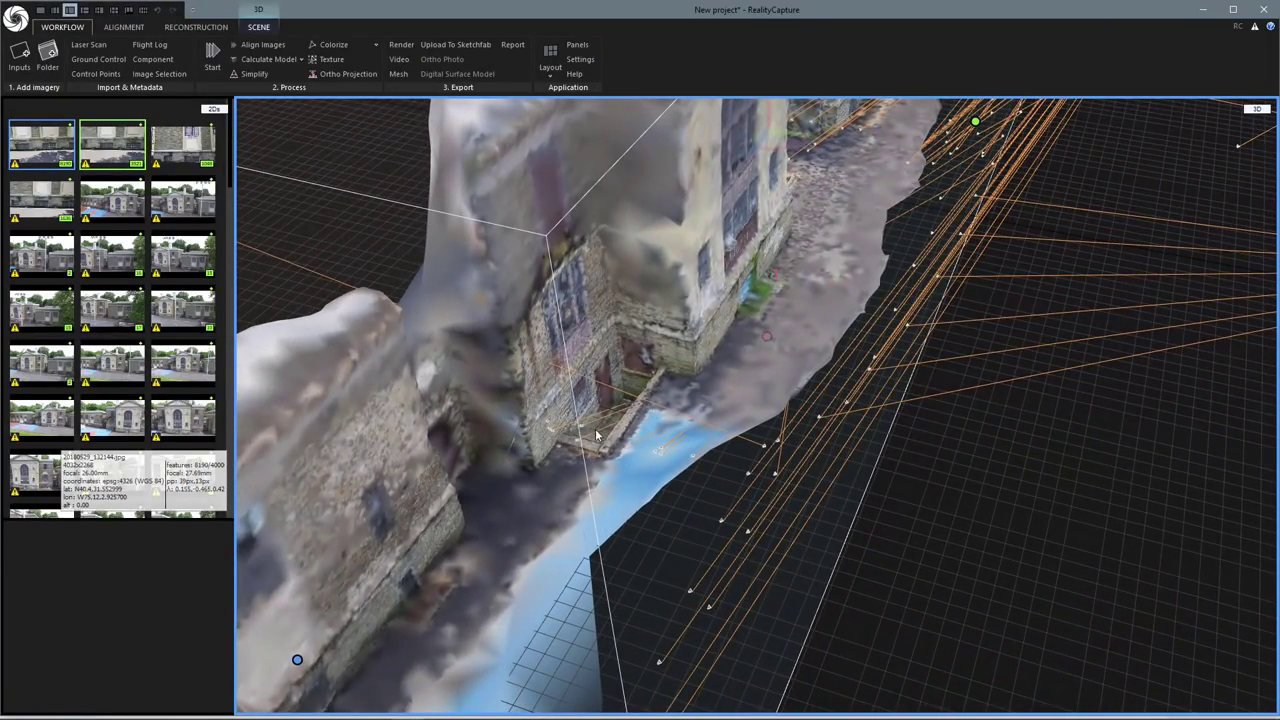
{"action": "left_click_drag", "start_coordinate": [740, 478], "coordinate": [643, 666]}
{"action": "left_click_drag", "start_coordinate": [859, 481], "coordinate": [836, 563]}
{"action": "scroll", "coordinate": [836, 563], "scroll_direction": "down", "scroll_amount": 5}
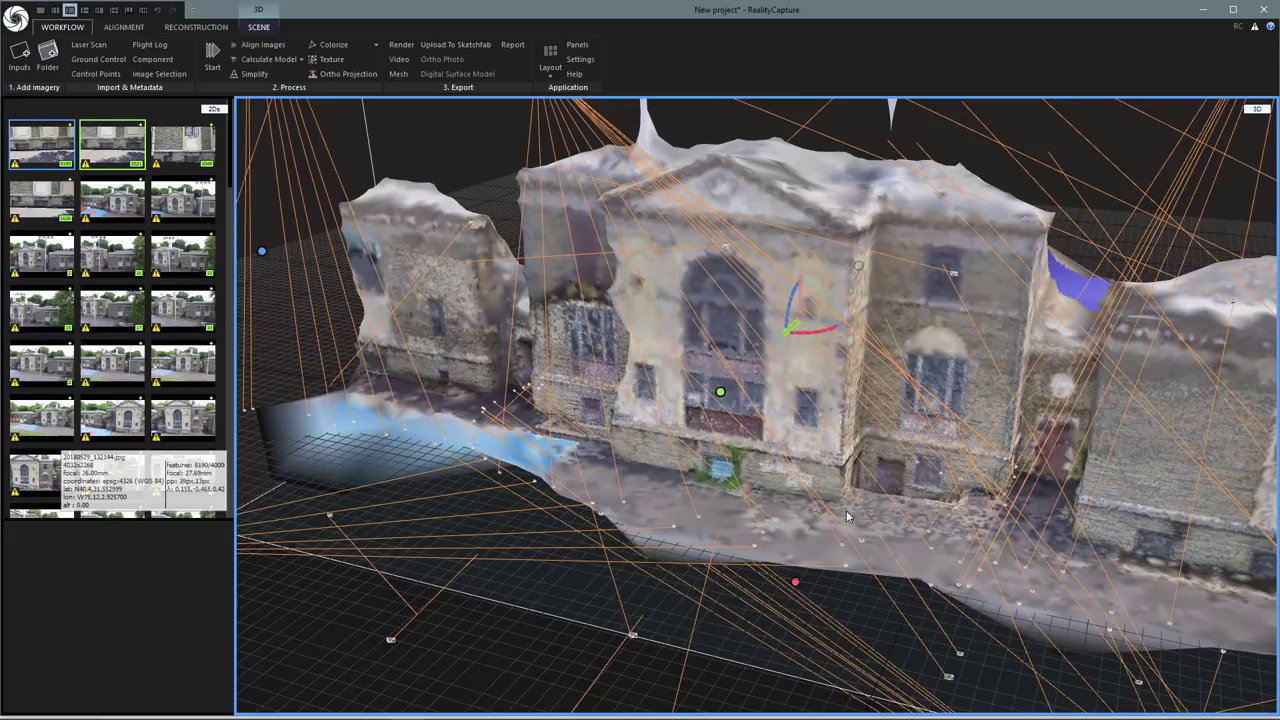
{"action": "scroll", "coordinate": [868, 583], "scroll_direction": "down", "scroll_amount": 2}
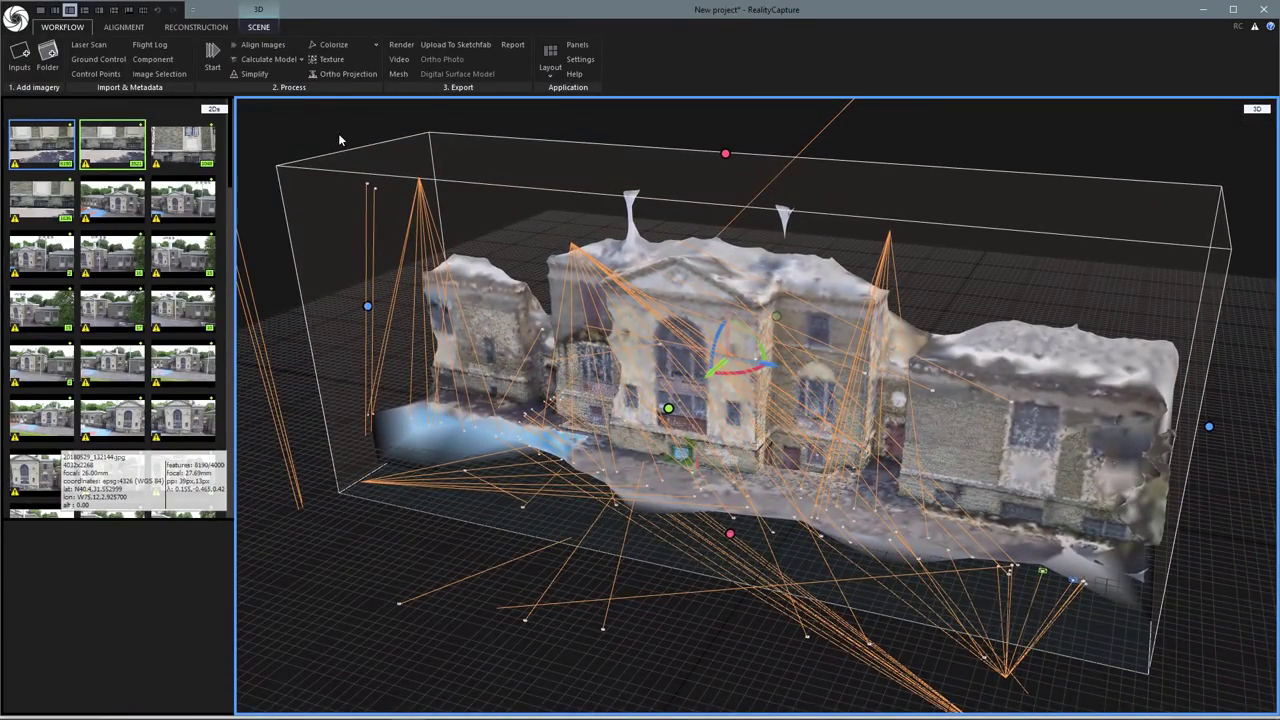
Calculate the model at Normal quality and zoom in on the new mesh.
{"action": "left_click", "coordinate": [301, 61]}
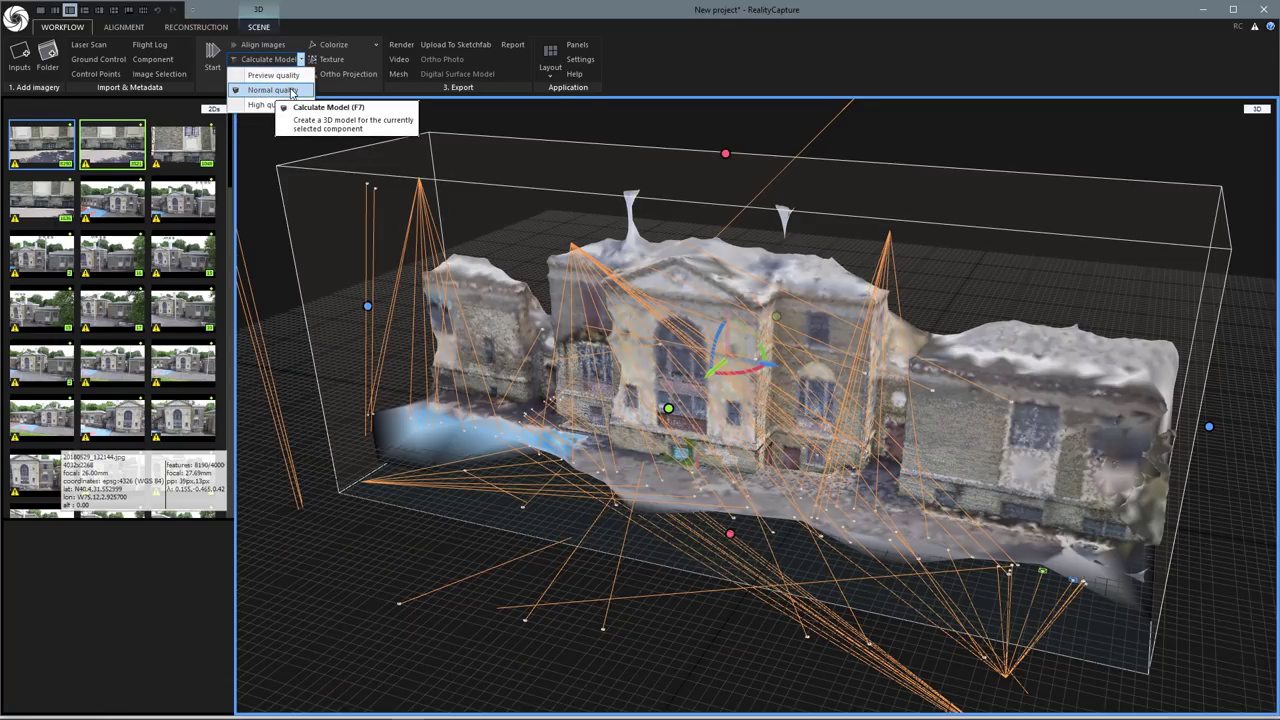
{"action": "left_click", "coordinate": [291, 91]}
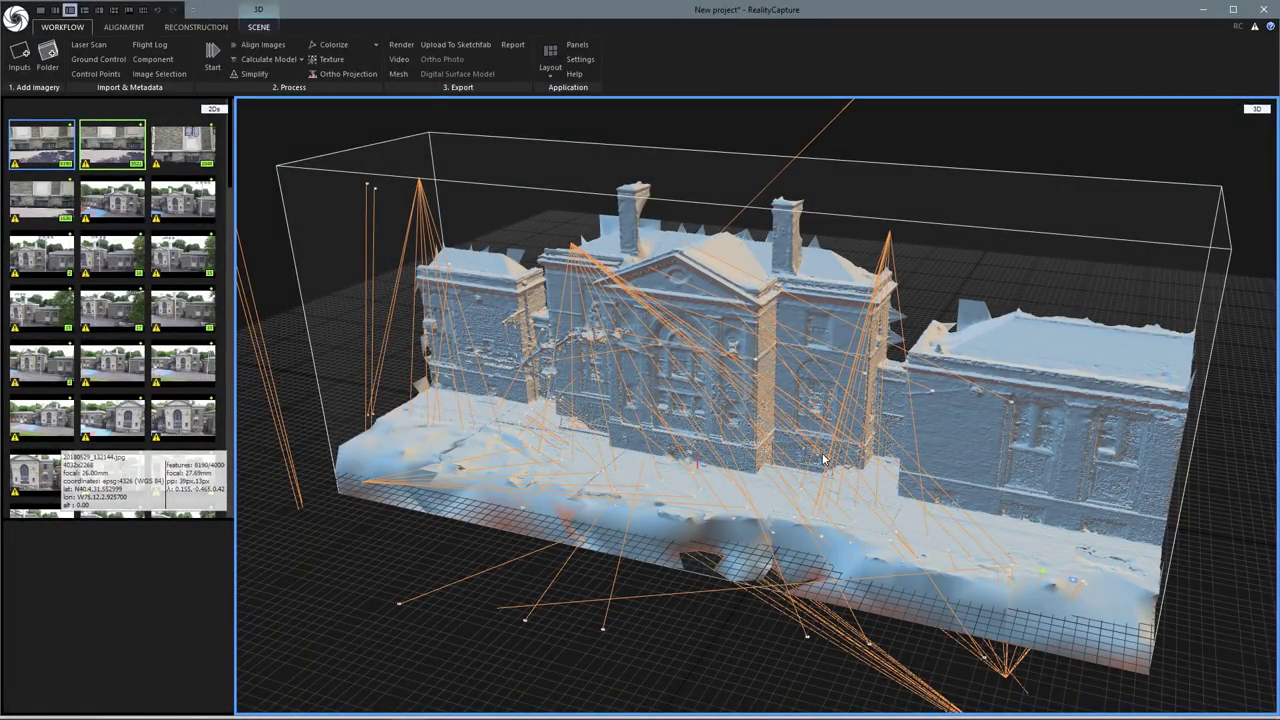
{"action": "left_click_drag", "start_coordinate": [800, 460], "coordinate": [870, 456]}
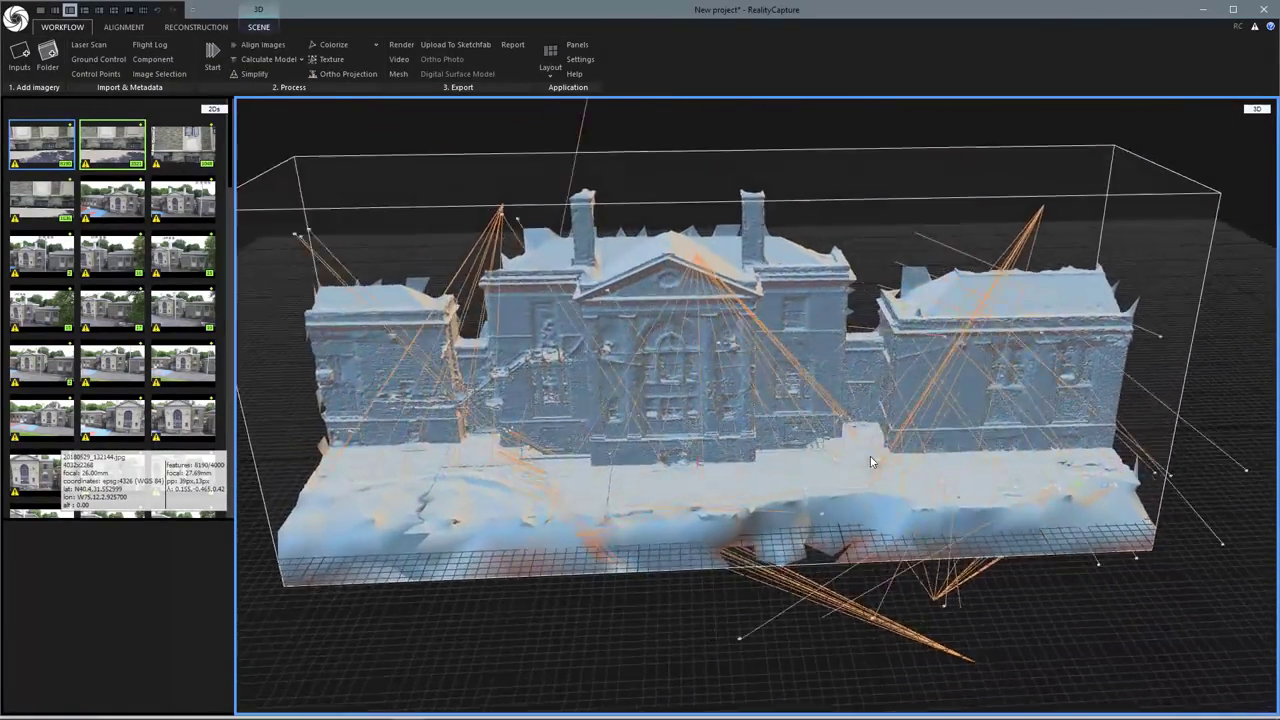
{"action": "scroll", "coordinate": [870, 456], "scroll_direction": "up", "scroll_amount": 8}
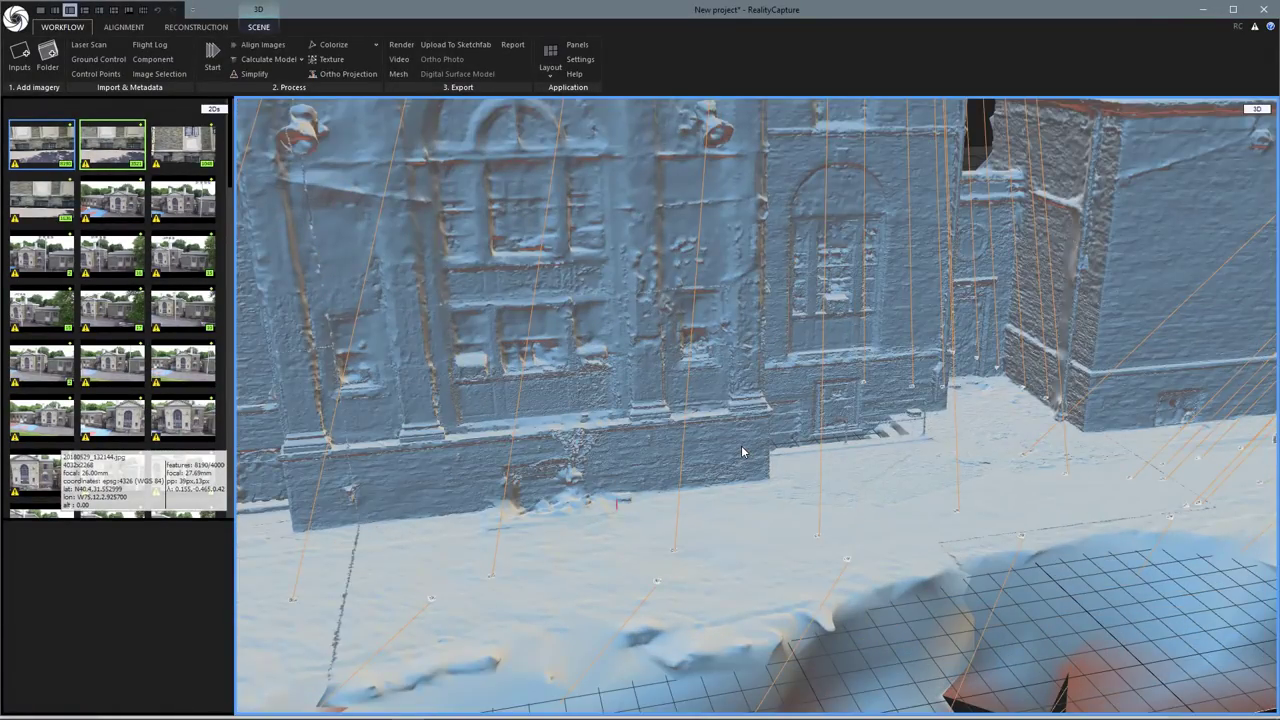
{"action": "scroll", "coordinate": [741, 445], "scroll_direction": "up", "scroll_amount": 2}
Orbit and zoom to inspect the corner, pediment, wall and steps of the mesh.
{"action": "left_click_drag", "start_coordinate": [741, 445], "coordinate": [786, 635]}
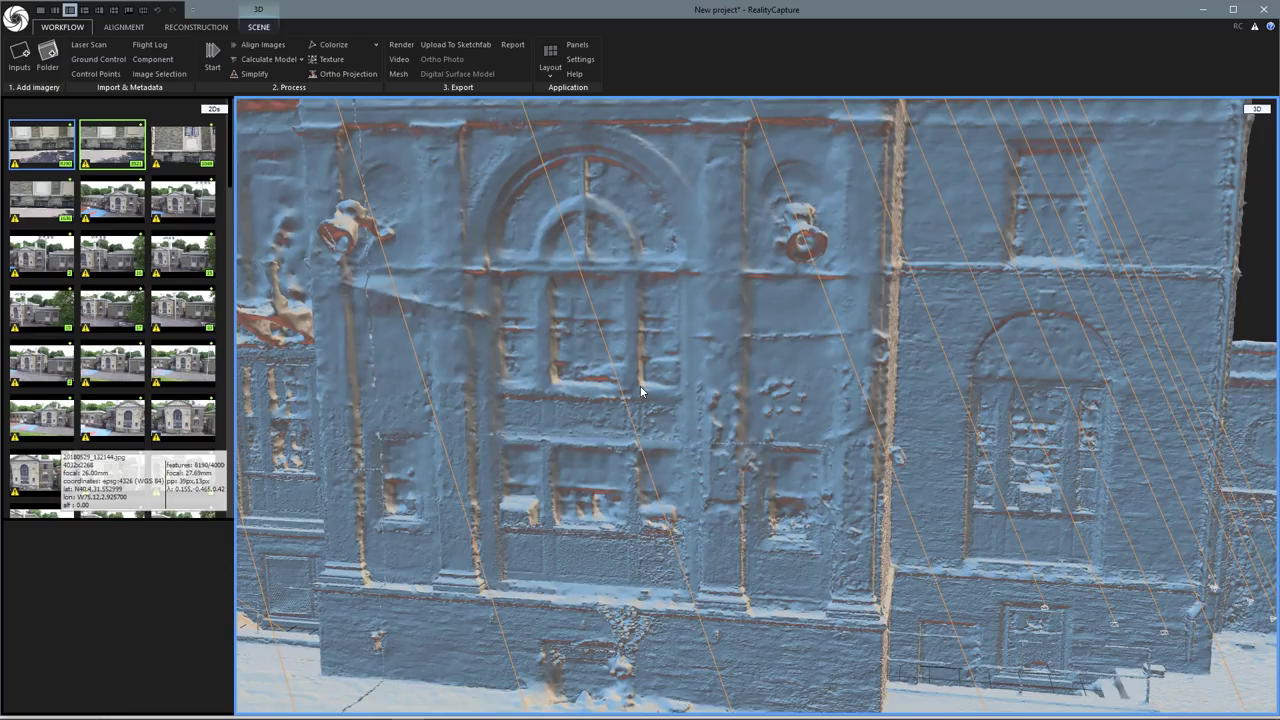
{"action": "left_click_drag", "start_coordinate": [842, 476], "coordinate": [840, 437]}
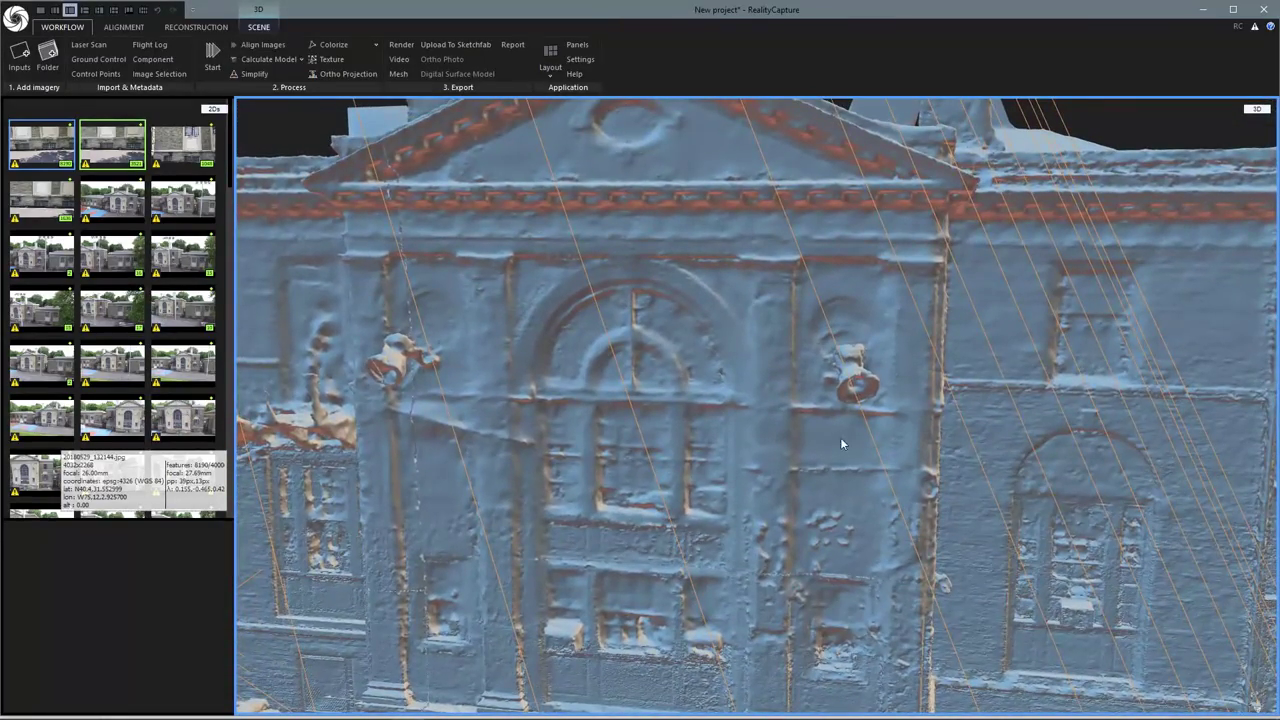
{"action": "left_click_drag", "start_coordinate": [801, 498], "coordinate": [540, 294]}
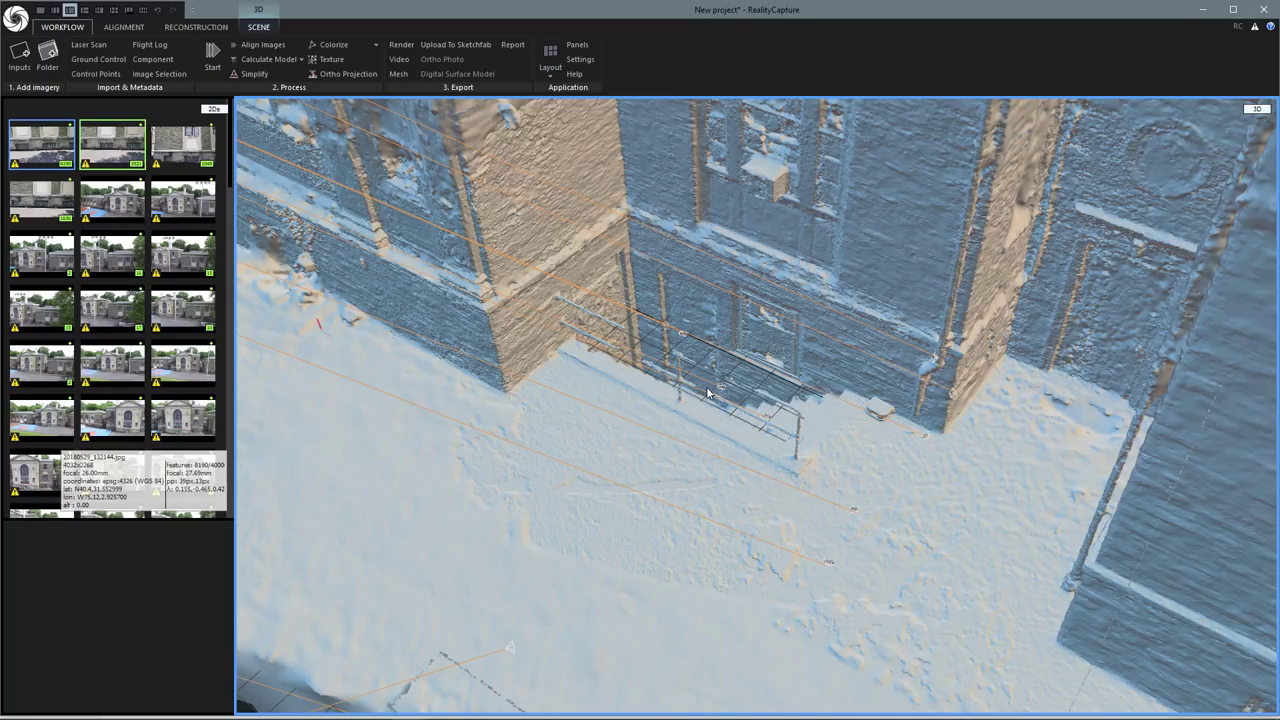
{"action": "scroll", "coordinate": [707, 393], "scroll_direction": "up", "scroll_amount": 5}
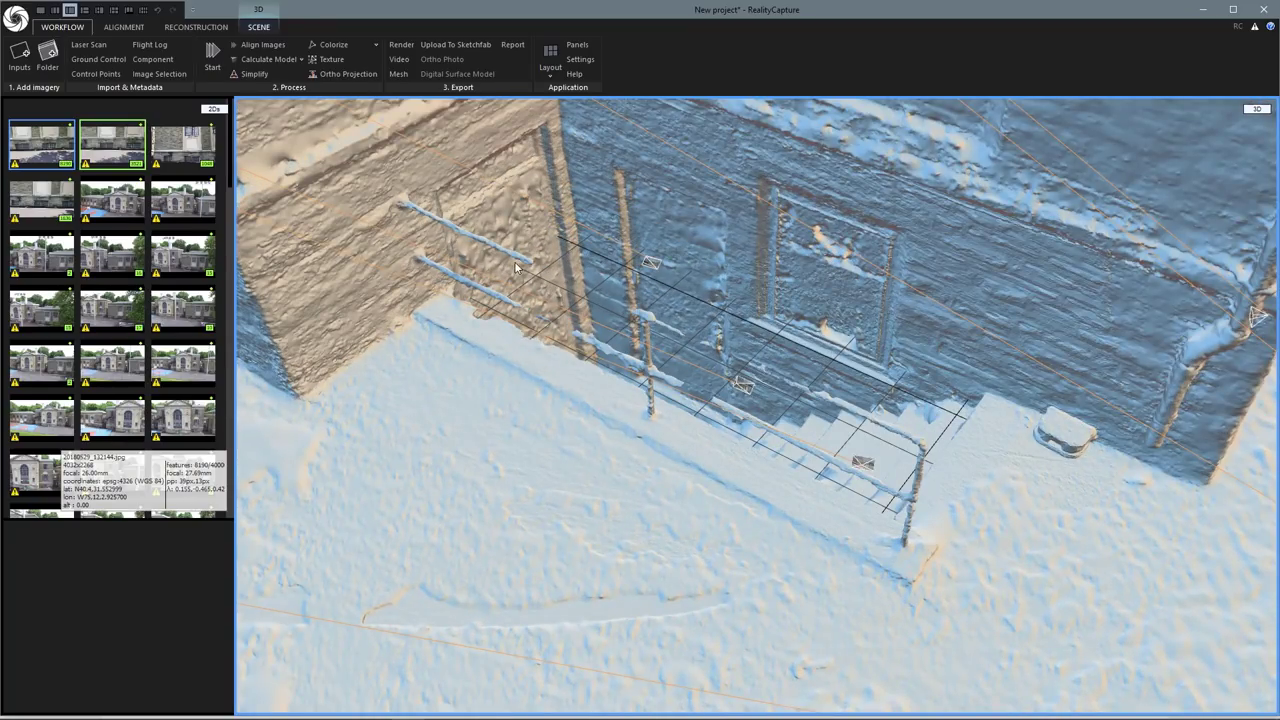
{"action": "left_click_drag", "start_coordinate": [703, 425], "coordinate": [664, 395]}
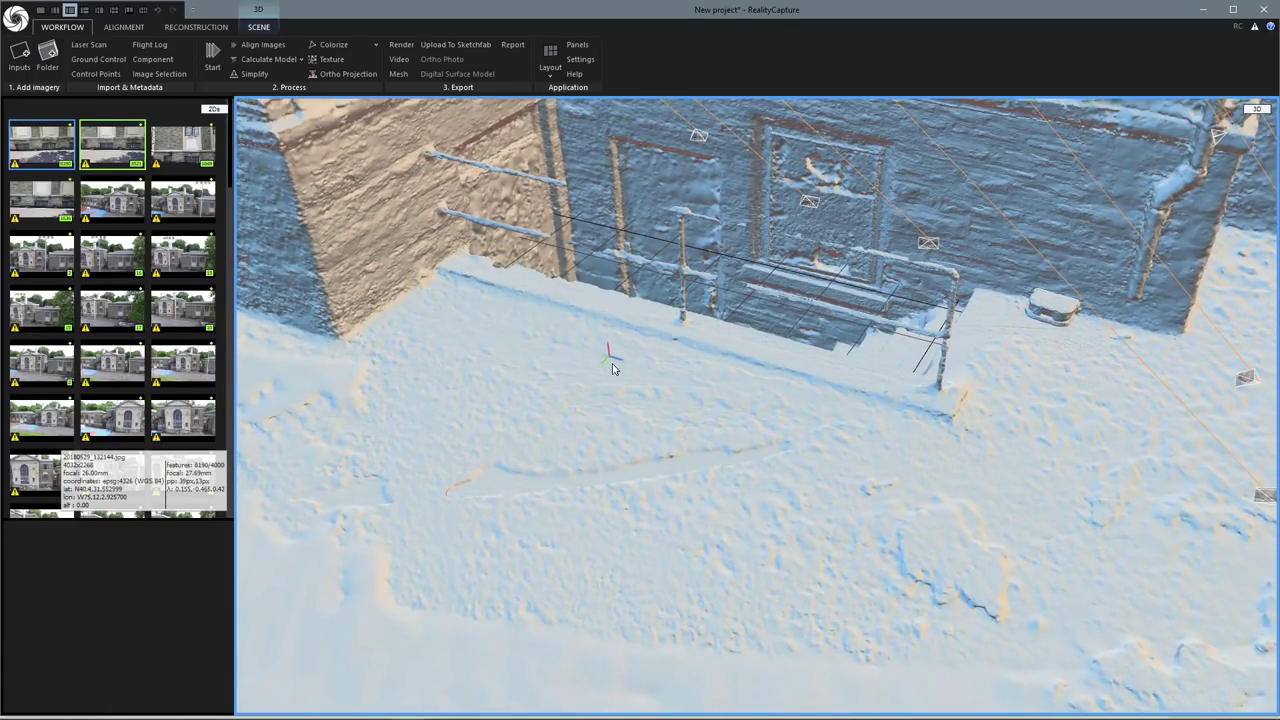
{"action": "left_click_drag", "start_coordinate": [671, 461], "coordinate": [533, 470]}
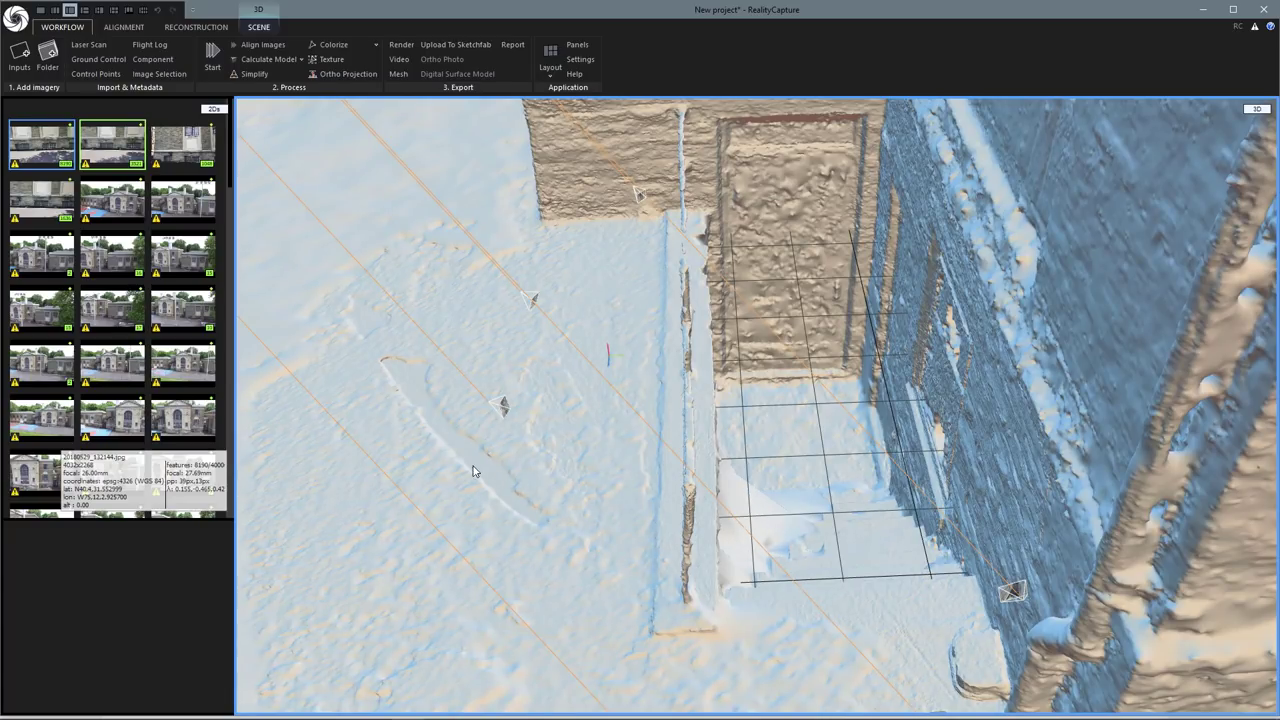
{"action": "left_click_drag", "start_coordinate": [436, 468], "coordinate": [885, 522]}
{"action": "scroll", "coordinate": [614, 442], "scroll_direction": "down", "scroll_amount": 2}
{"action": "left_click_drag", "start_coordinate": [794, 547], "coordinate": [900, 180]}
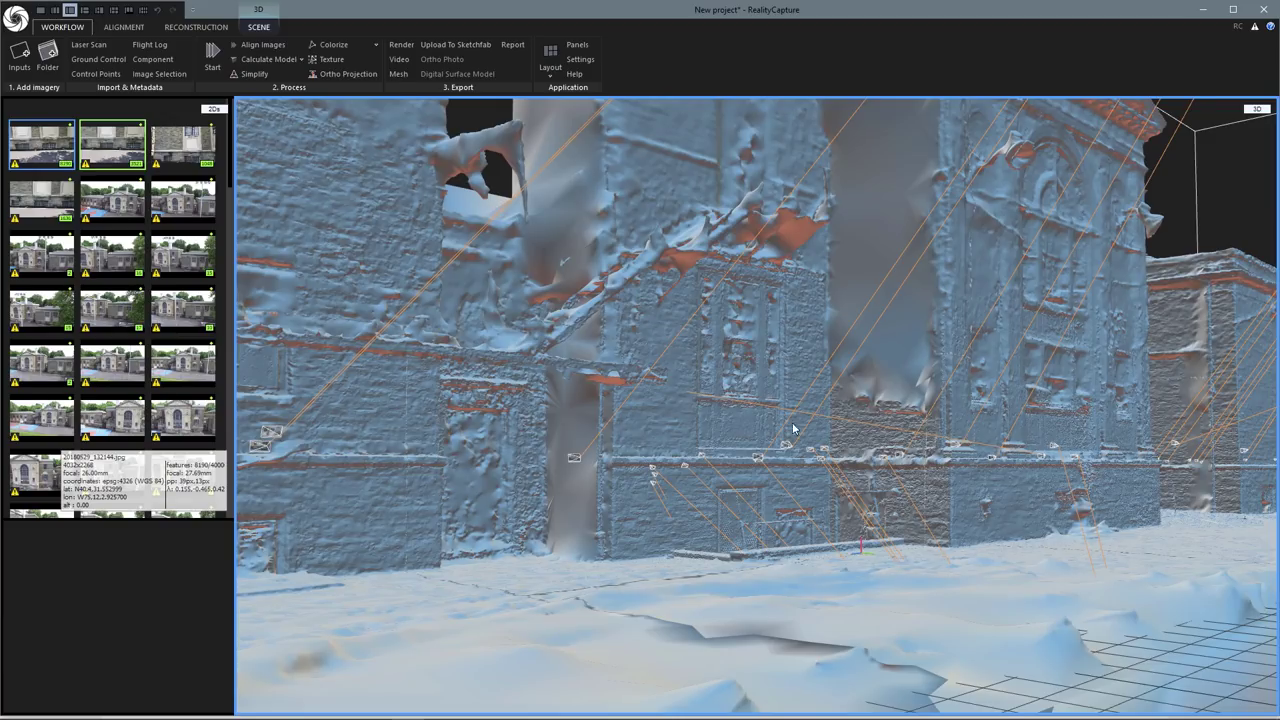
{"action": "left_click_drag", "start_coordinate": [678, 238], "coordinate": [670, 456]}
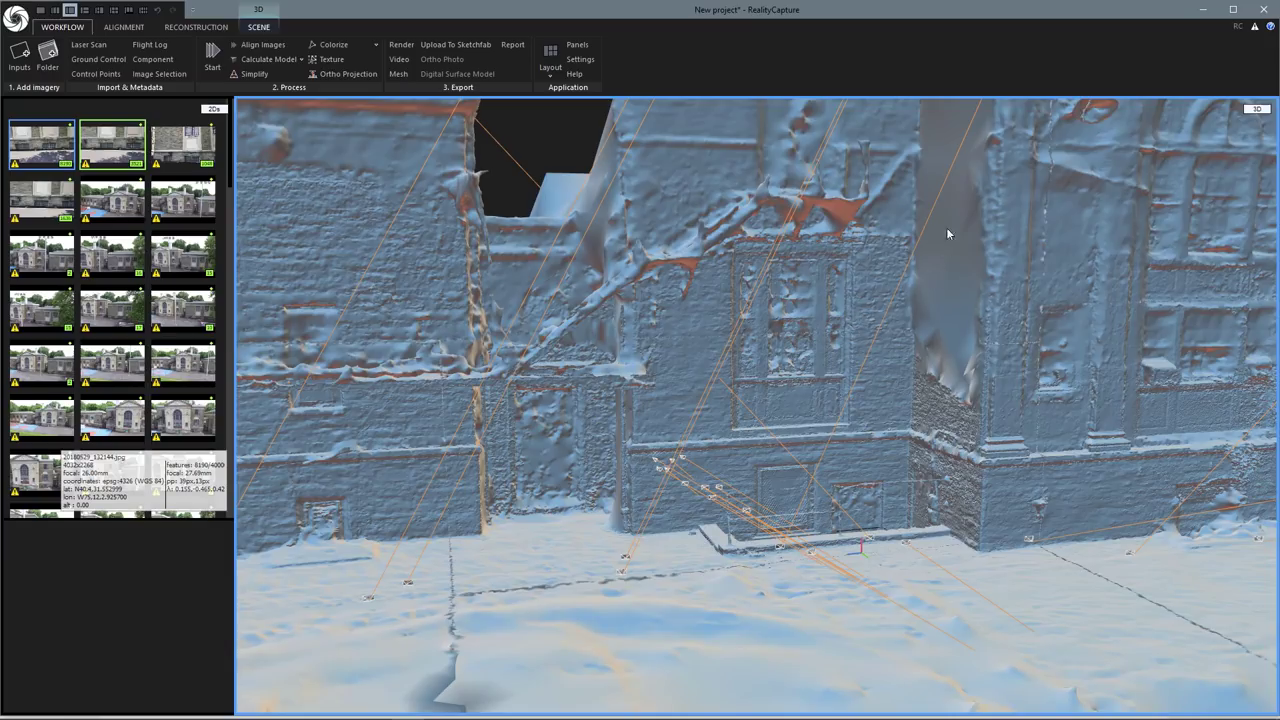
{"action": "left_click_drag", "start_coordinate": [893, 460], "coordinate": [714, 514]}
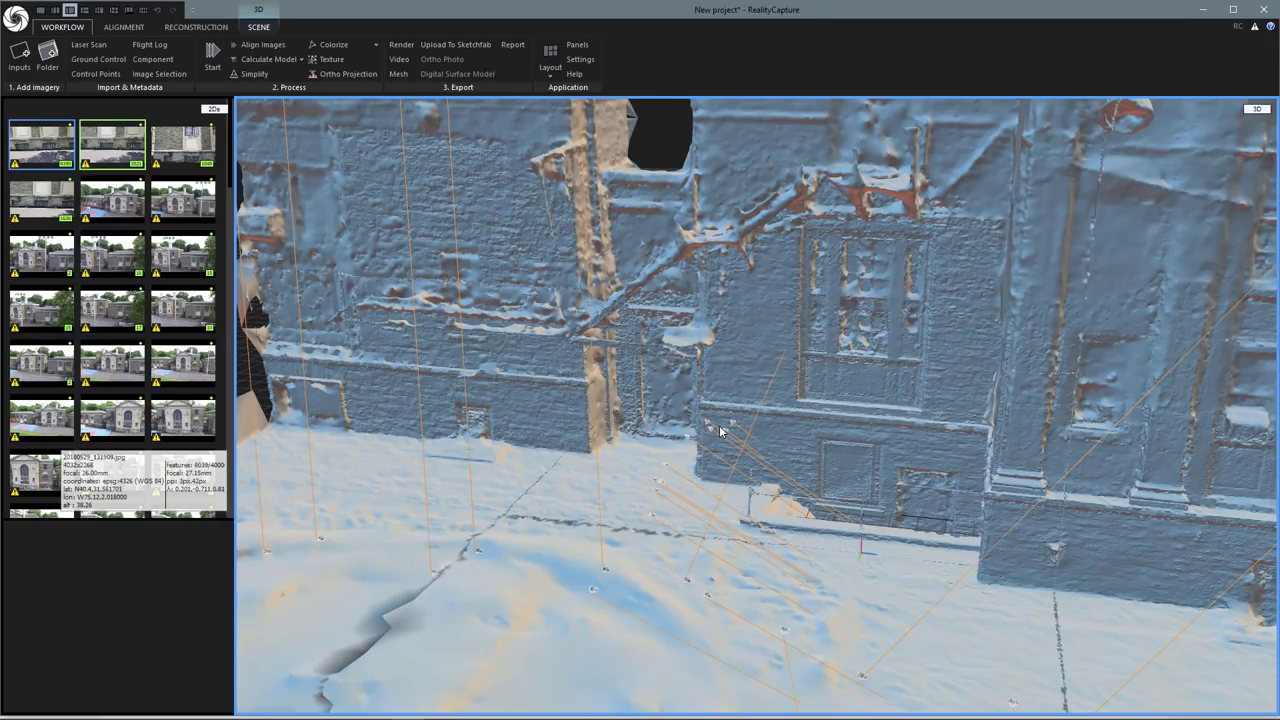
{"action": "mouse_move", "coordinate": [838, 596]}
{"action": "left_mouse_down"}
{"action": "mouse_move", "coordinate": [904, 616]}
{"action": "mouse_move", "coordinate": [1016, 607]}
{"action": "mouse_move", "coordinate": [833, 609]}
{"action": "left_mouse_up"}
{"action": "scroll", "coordinate": [833, 609], "scroll_direction": "up", "scroll_amount": 10}
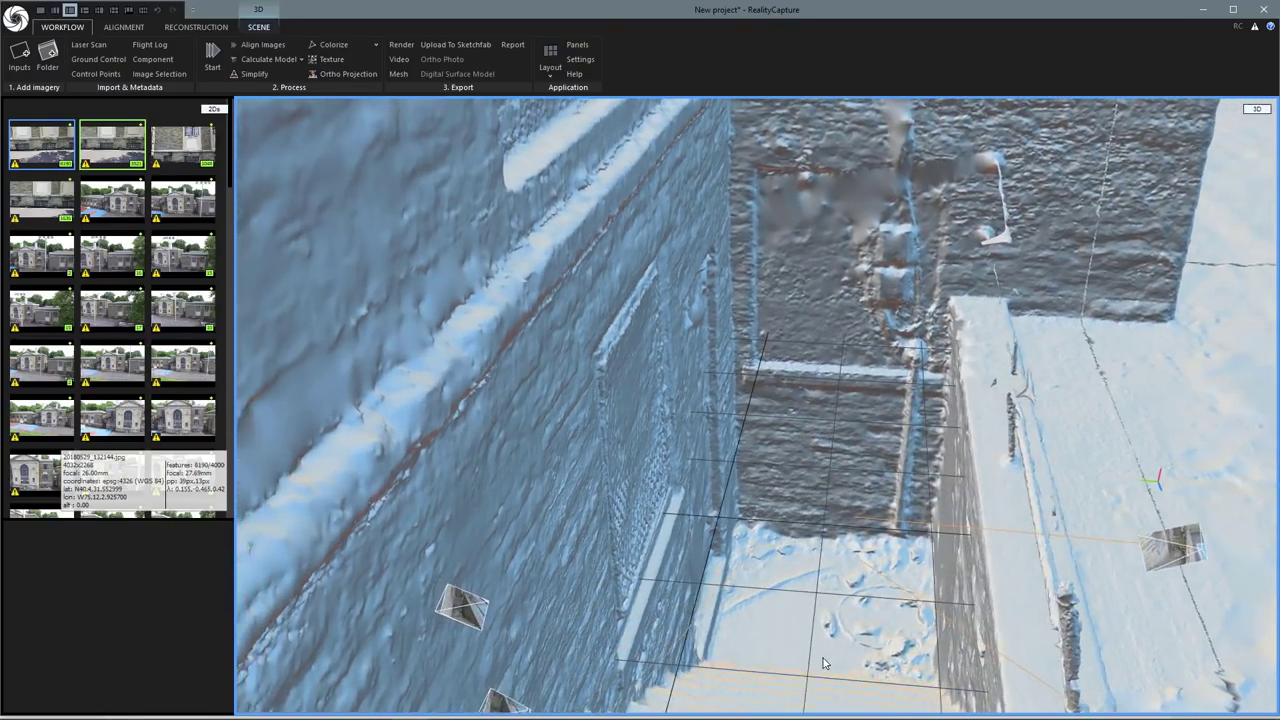
{"action": "left_click_drag", "start_coordinate": [824, 663], "coordinate": [832, 661]}
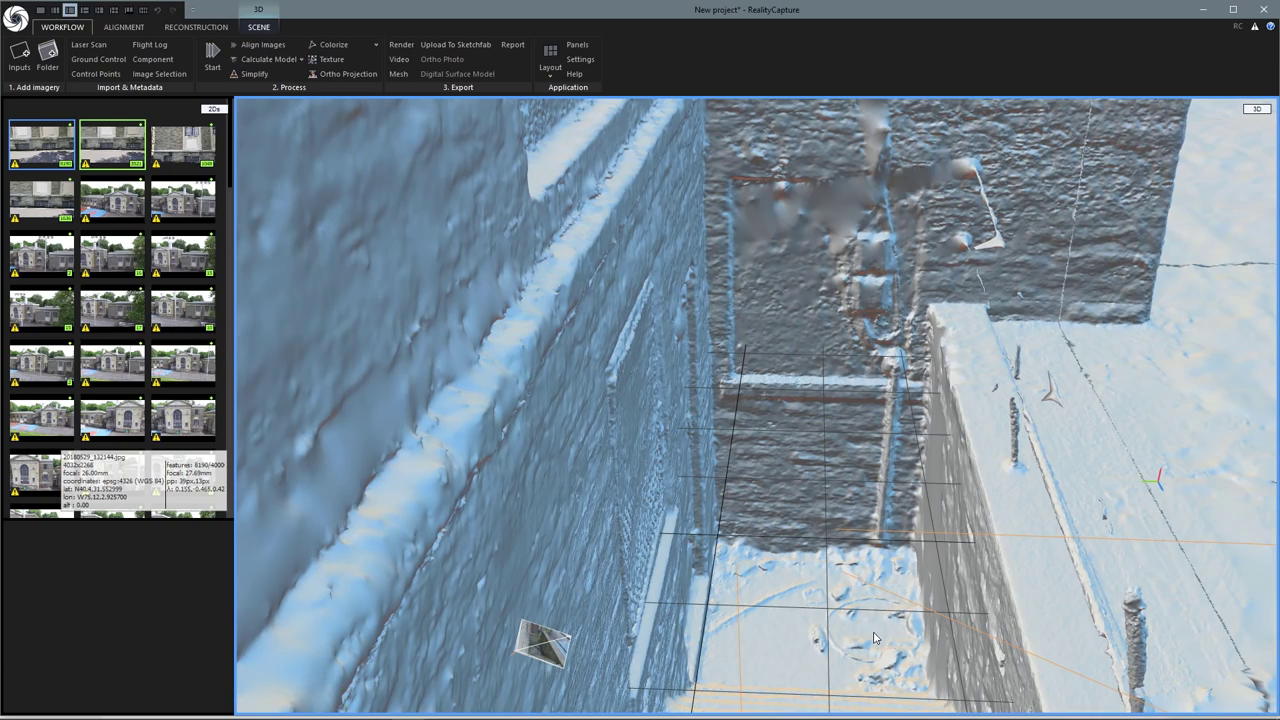
{"action": "scroll", "coordinate": [883, 670], "scroll_direction": "down", "scroll_amount": 10}
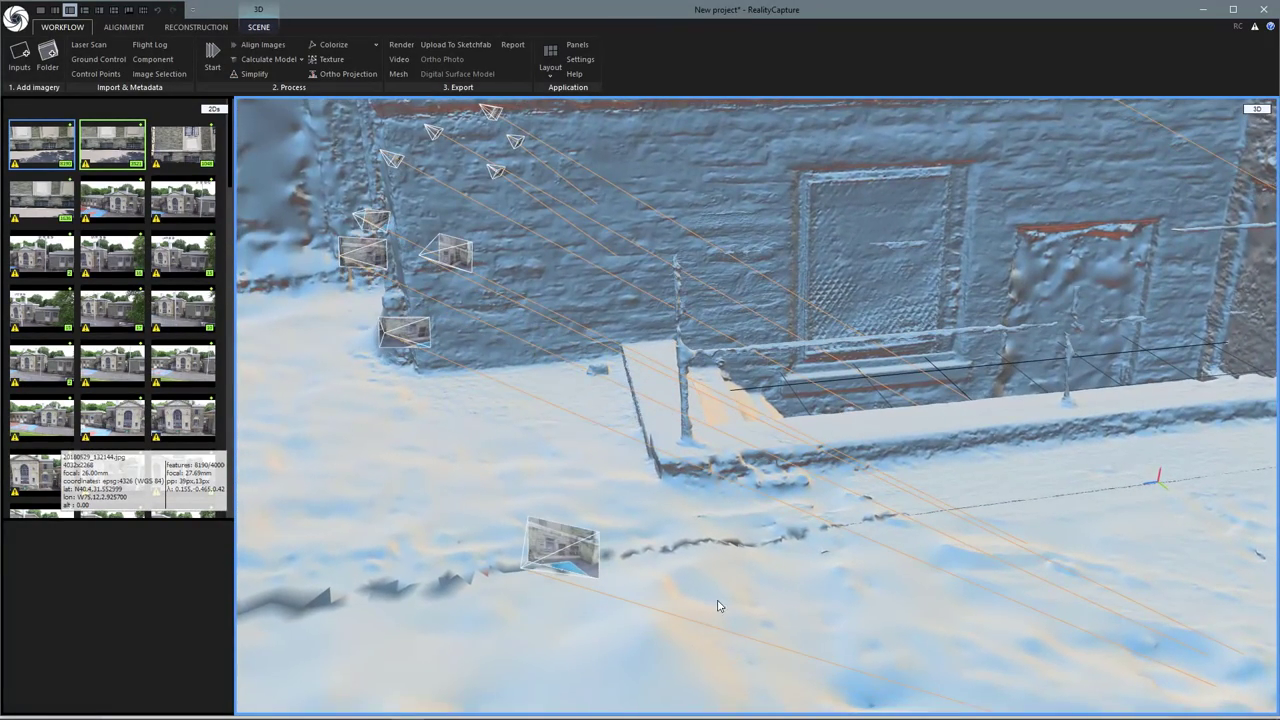
{"action": "left_click_drag", "start_coordinate": [718, 606], "coordinate": [794, 474]}
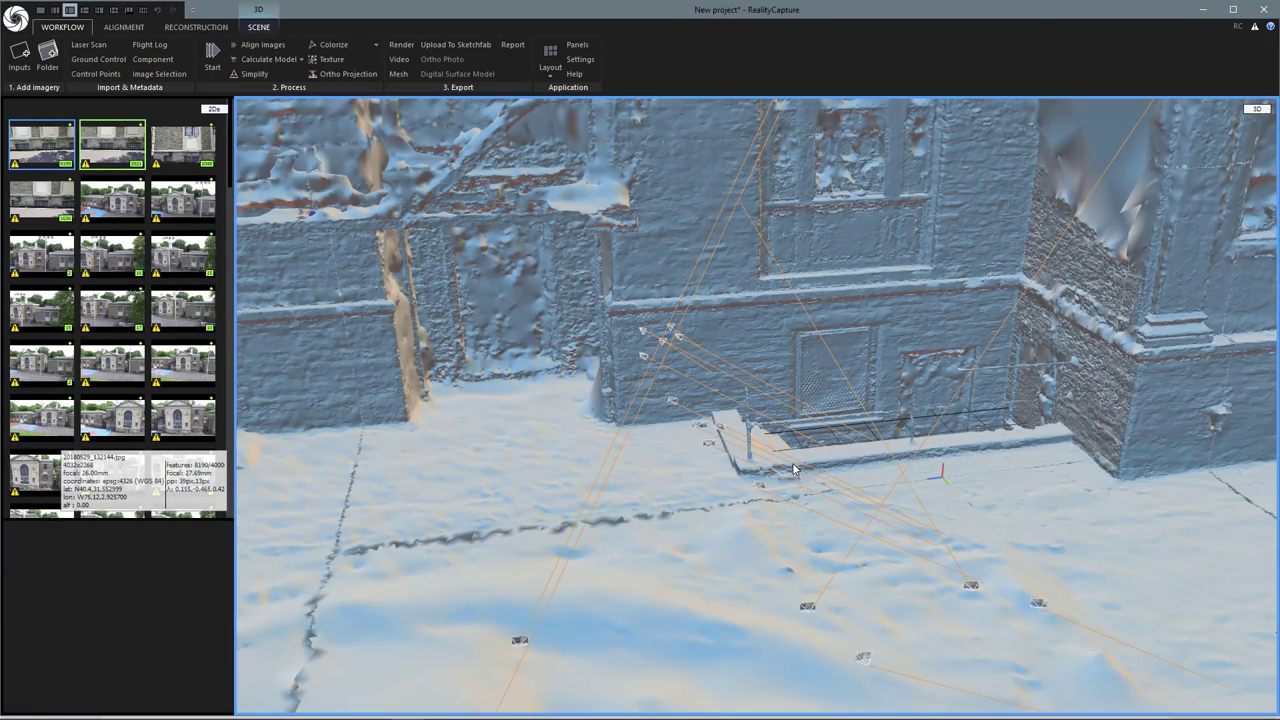
{"action": "scroll", "coordinate": [794, 469], "scroll_direction": "up", "scroll_amount": 2}
{"action": "left_click_drag", "start_coordinate": [868, 377], "coordinate": [812, 426]}
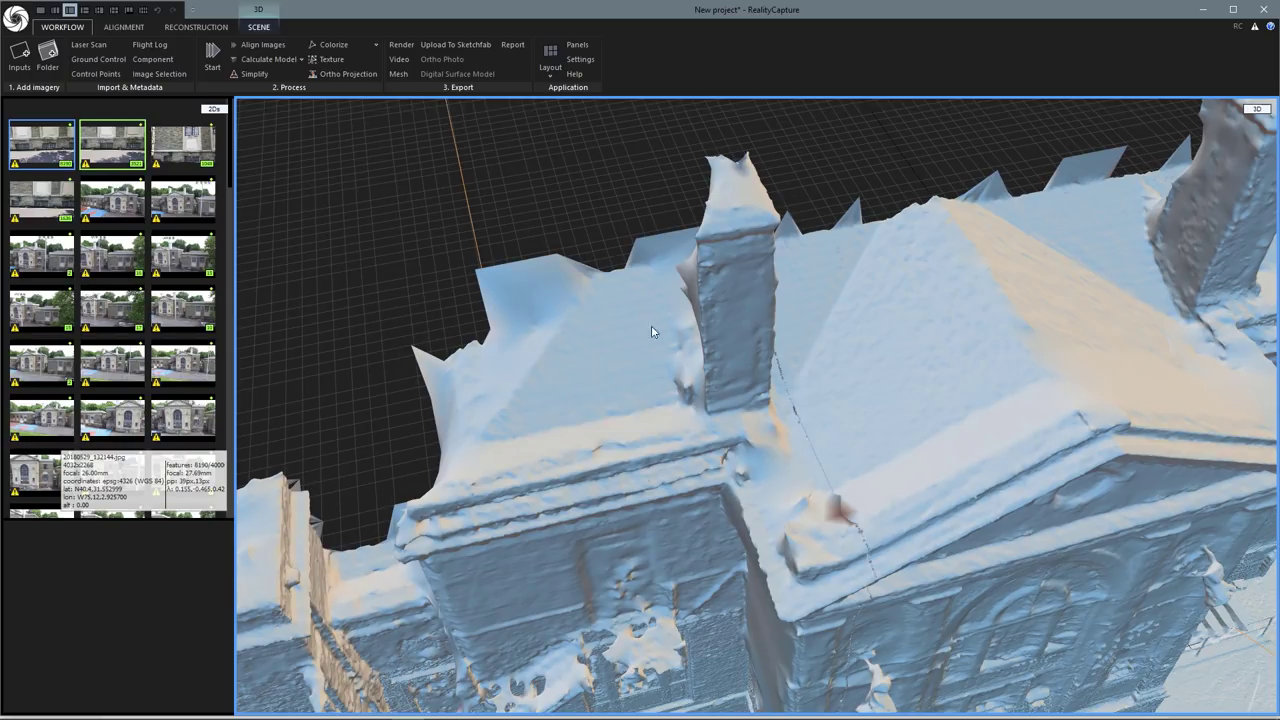
{"action": "left_click_drag", "start_coordinate": [956, 342], "coordinate": [644, 399]}
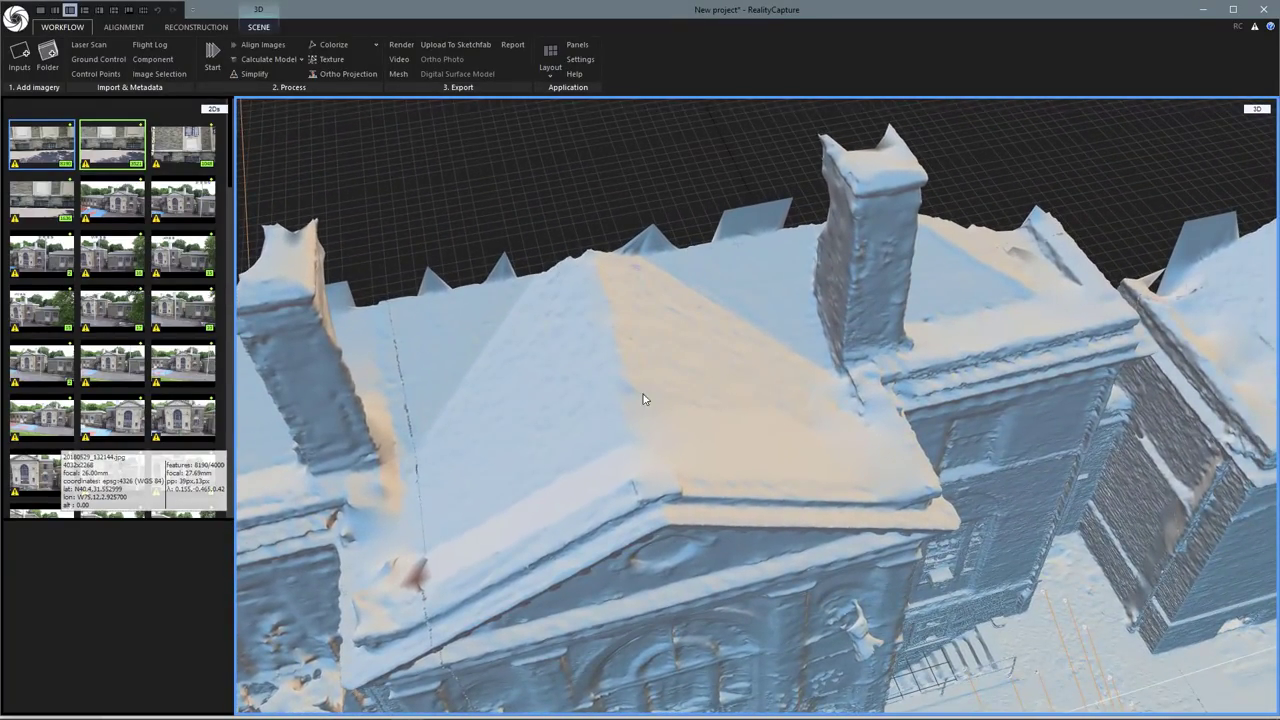
{"action": "left_click_drag", "start_coordinate": [875, 404], "coordinate": [600, 419]}
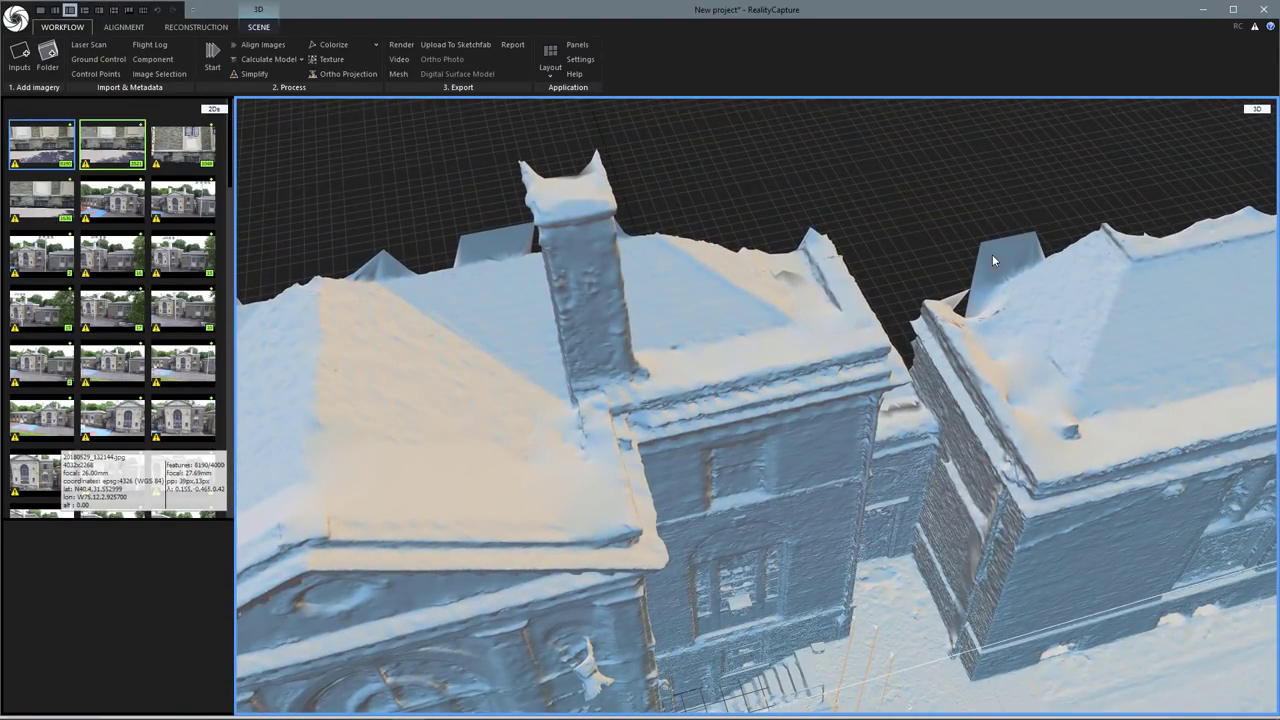
{"action": "left_click_drag", "start_coordinate": [1050, 301], "coordinate": [1085, 340]}
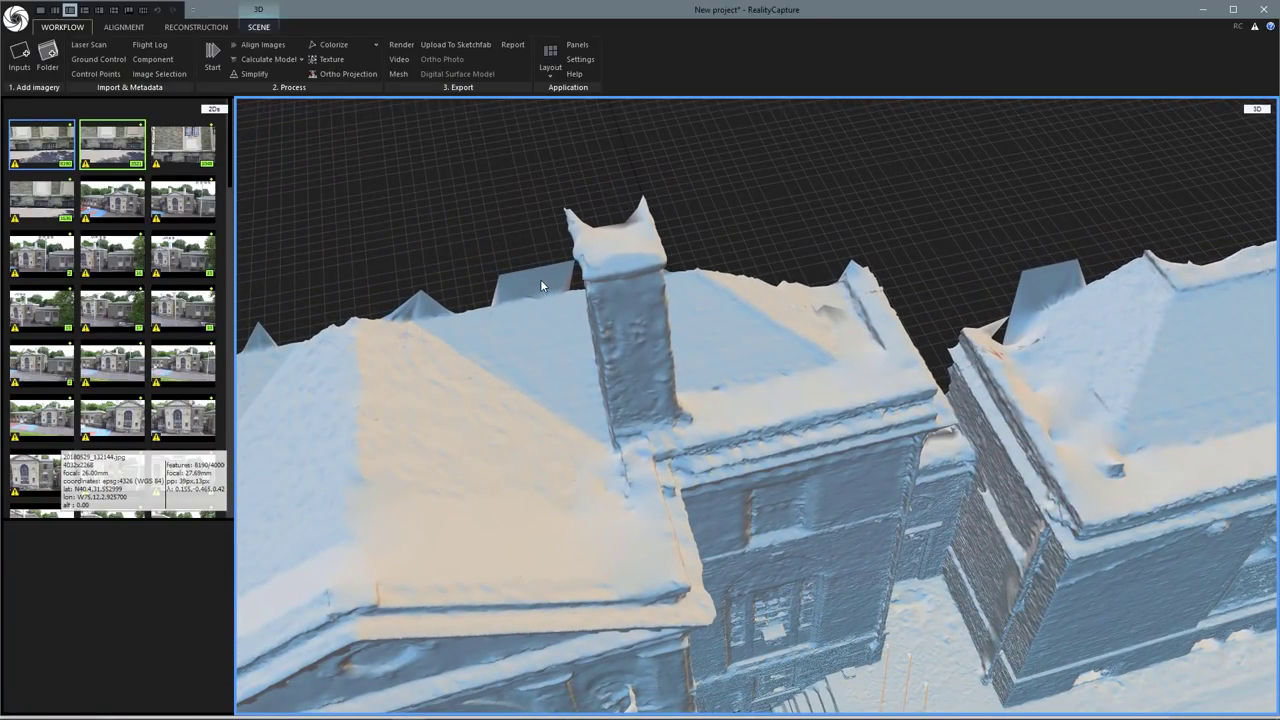
{"action": "left_click_drag", "start_coordinate": [506, 355], "coordinate": [1093, 272]}
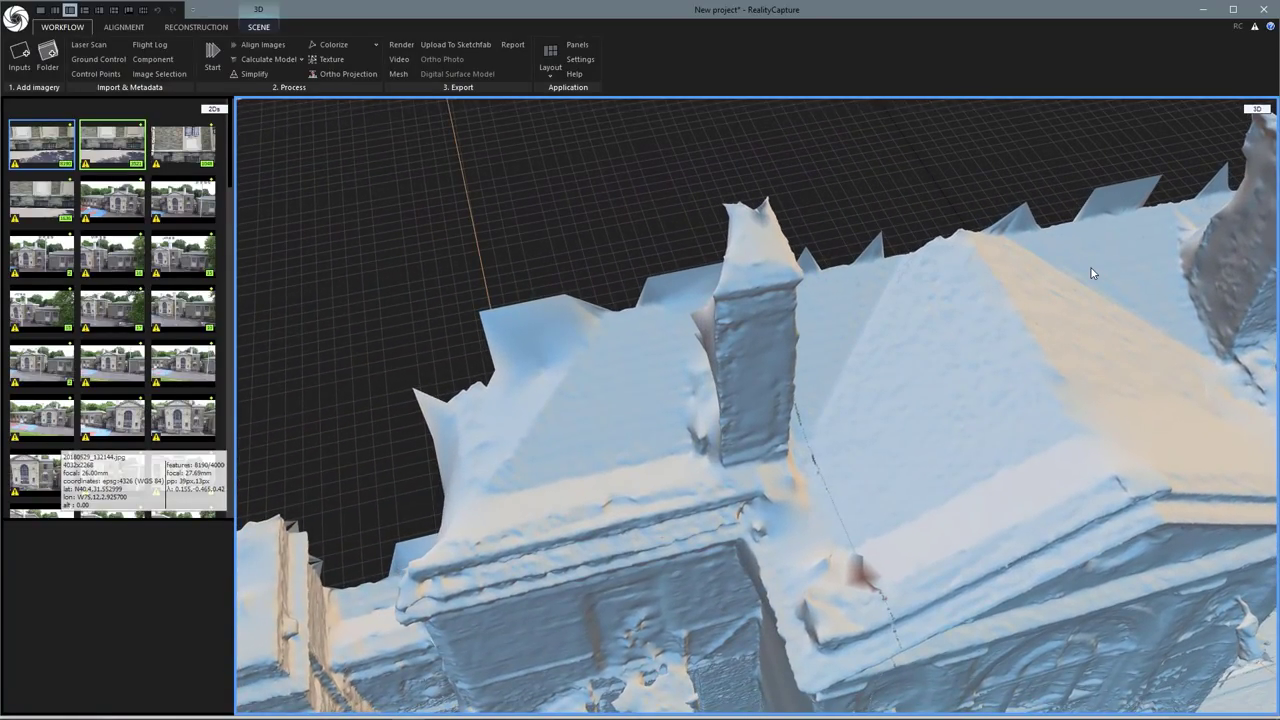
{"action": "left_click_drag", "start_coordinate": [898, 447], "coordinate": [1204, 352]}
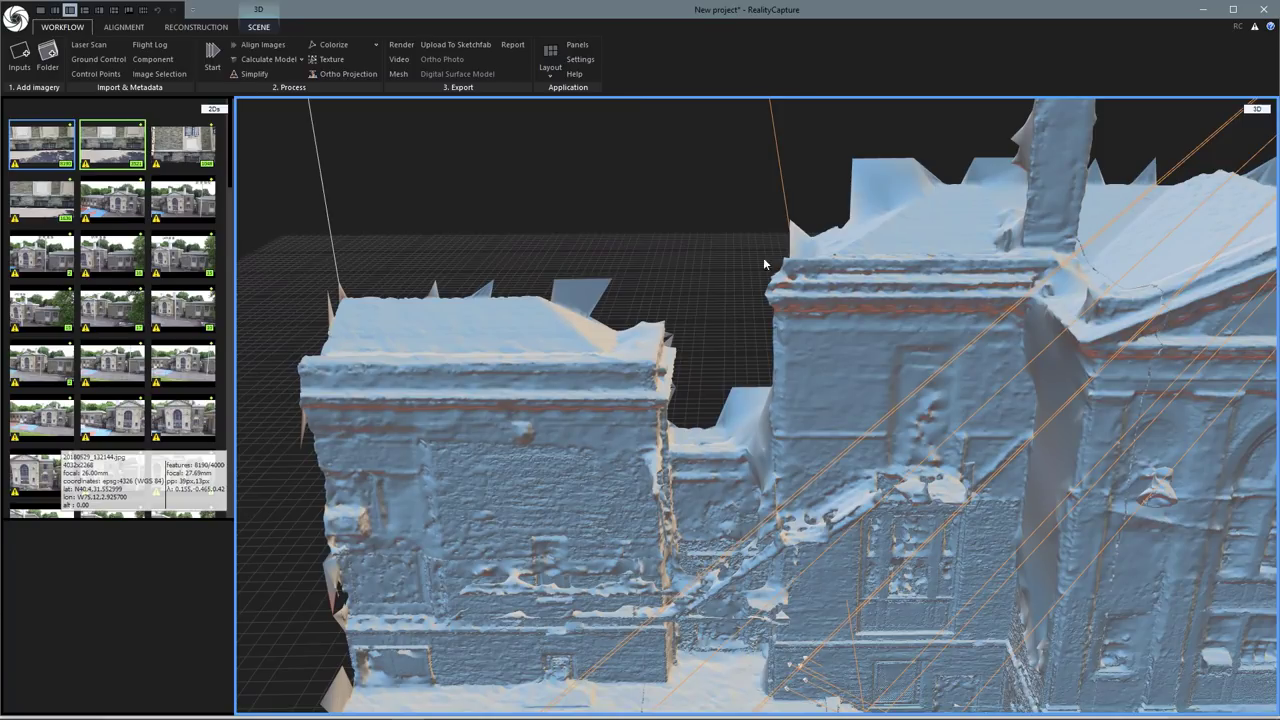
{"action": "left_click_drag", "start_coordinate": [596, 486], "coordinate": [467, 424]}
{"action": "left_click_drag", "start_coordinate": [945, 466], "coordinate": [776, 458]}
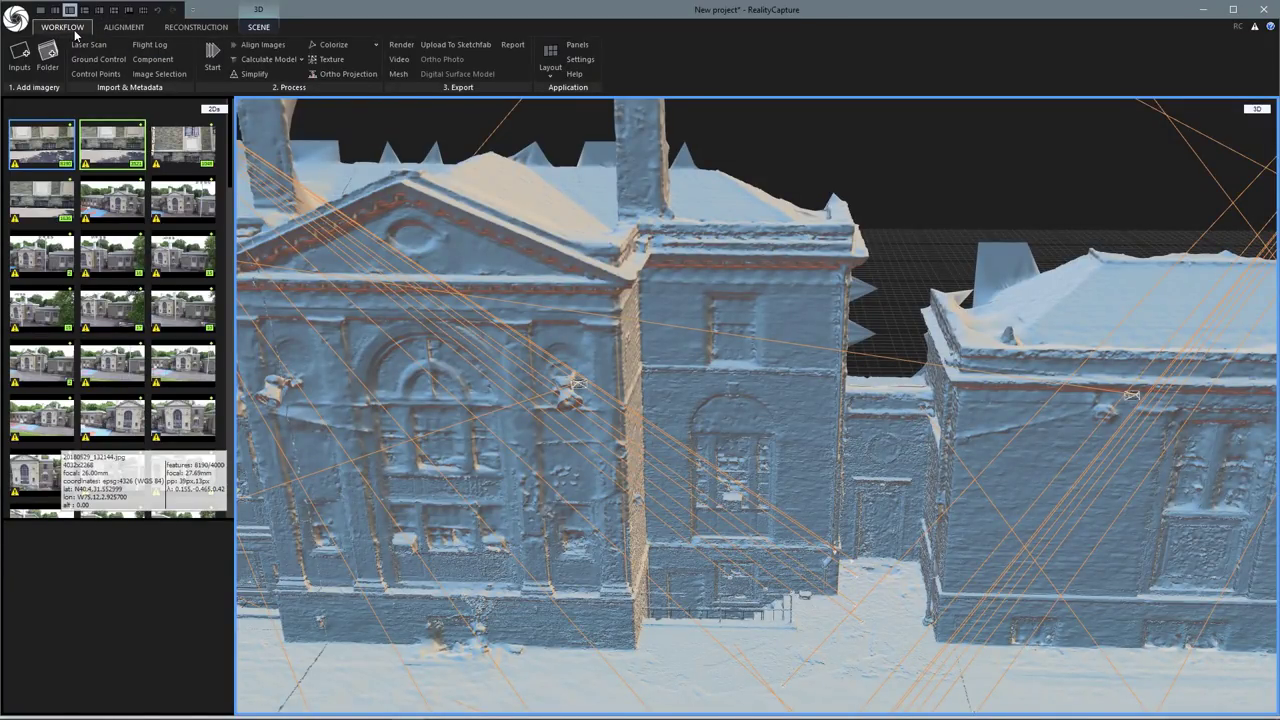
Run Colorize at Normal quality on the building mesh.
{"action": "left_click", "coordinate": [376, 46]}
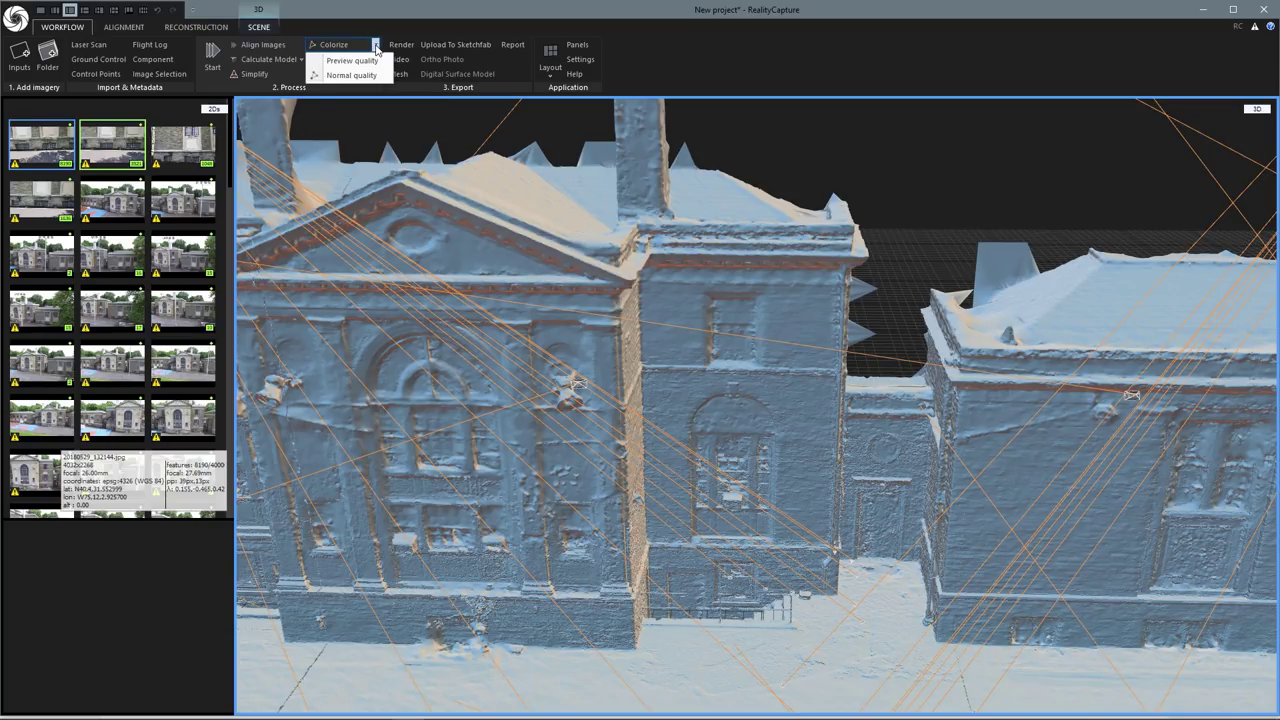
{"action": "left_click", "coordinate": [353, 75]}
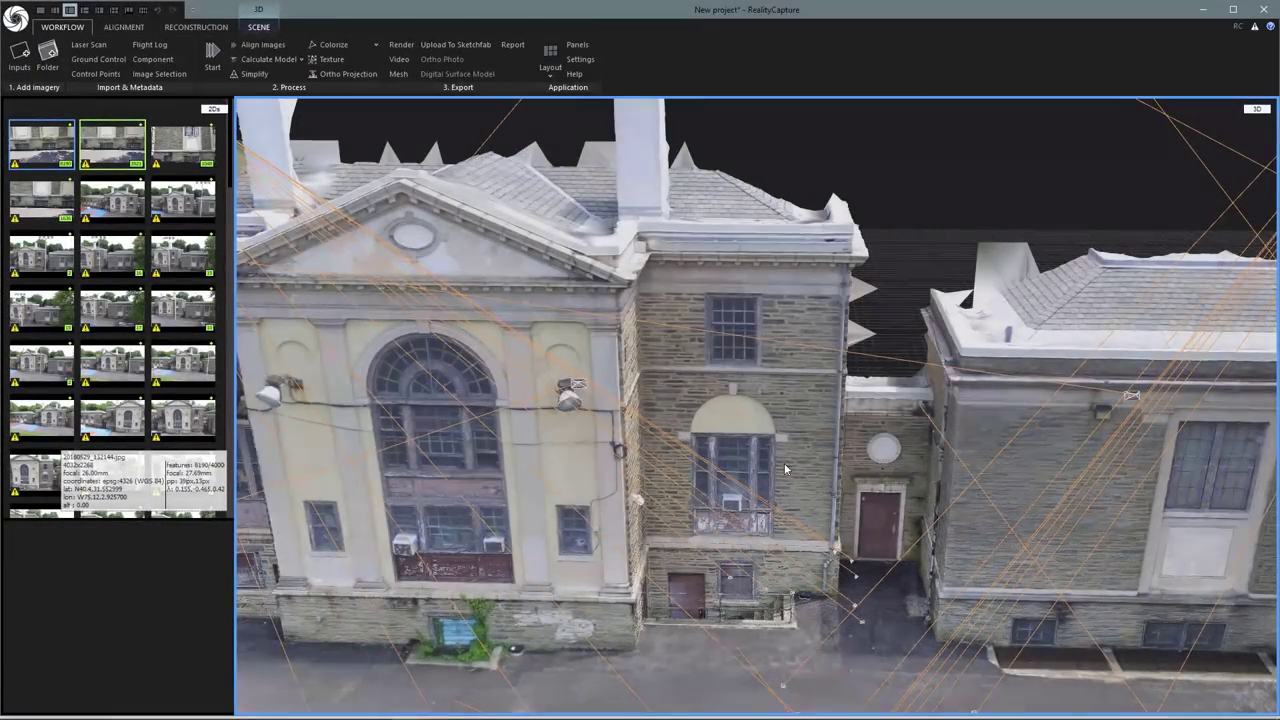
{"action": "left_click_drag", "start_coordinate": [703, 567], "coordinate": [721, 487]}
{"action": "scroll", "coordinate": [738, 450], "scroll_direction": "up", "scroll_amount": 5}
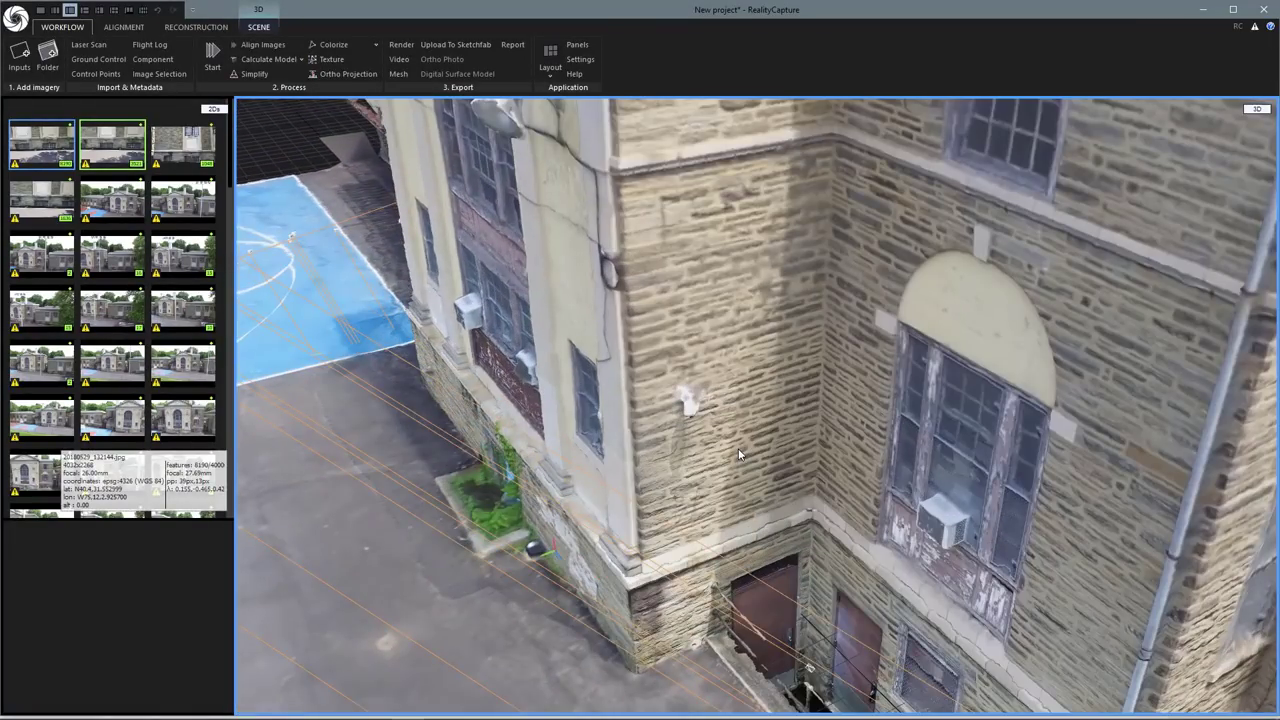
{"action": "scroll", "coordinate": [738, 454], "scroll_direction": "up", "scroll_amount": 3}
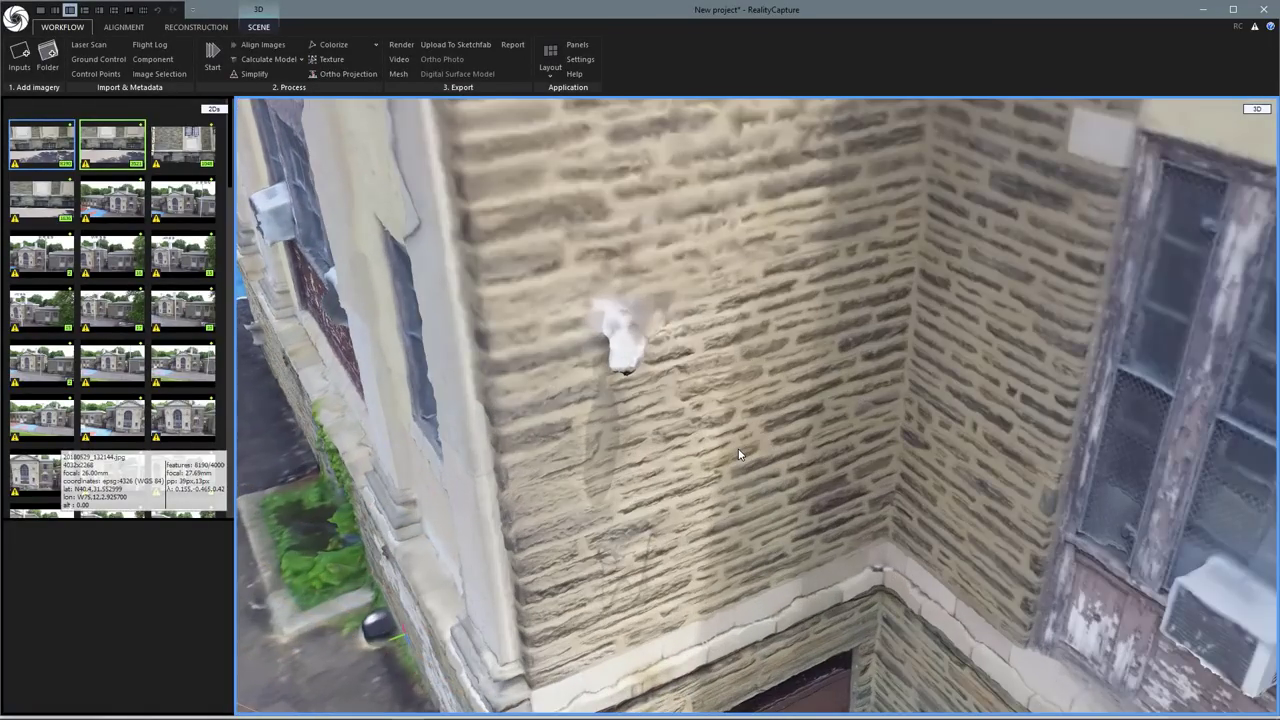
{"action": "scroll", "coordinate": [738, 455], "scroll_direction": "down", "scroll_amount": 5}
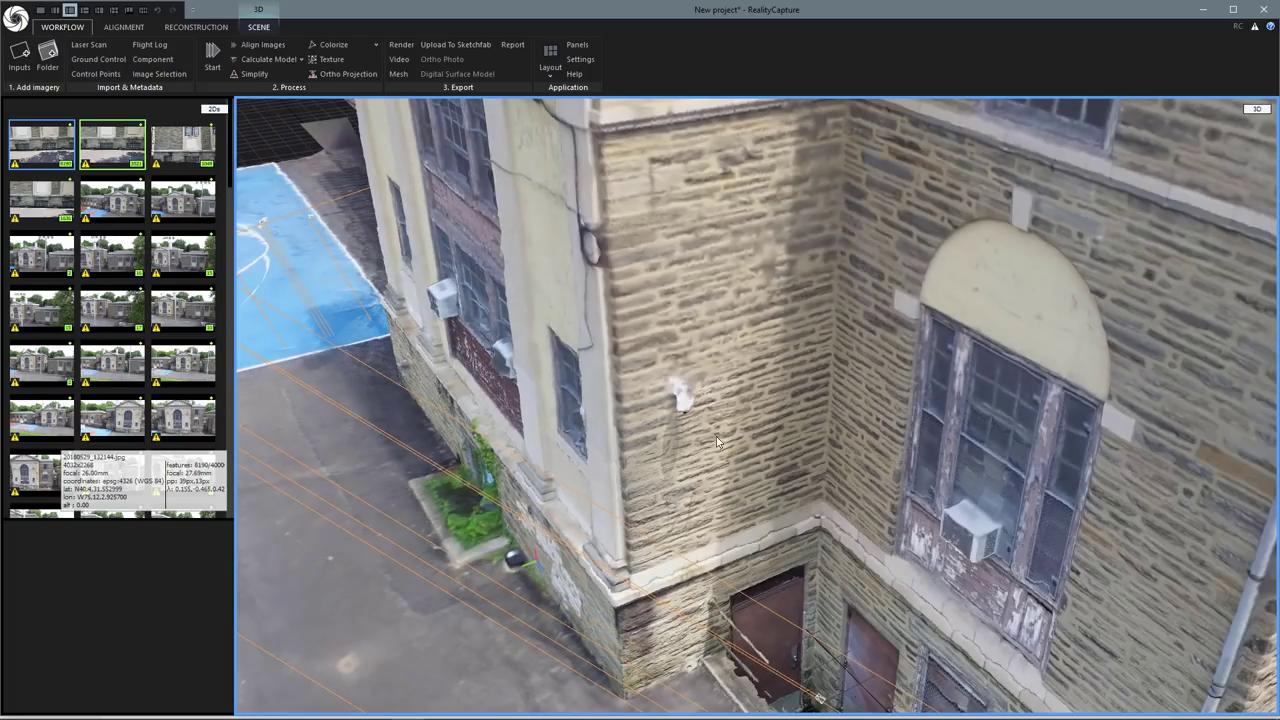
{"action": "left_click_drag", "start_coordinate": [605, 500], "coordinate": [1000, 470]}
{"action": "left_click_drag", "start_coordinate": [715, 496], "coordinate": [624, 443]}
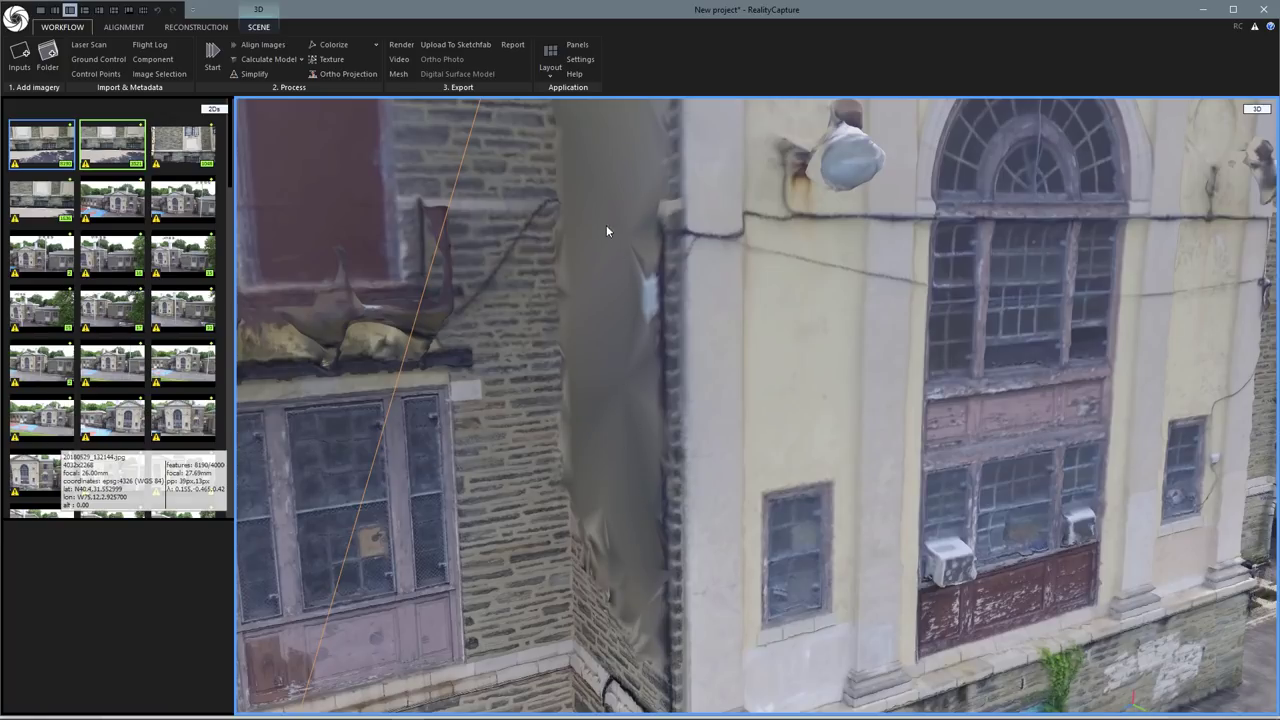
{"action": "left_click_drag", "start_coordinate": [1024, 597], "coordinate": [617, 621]}
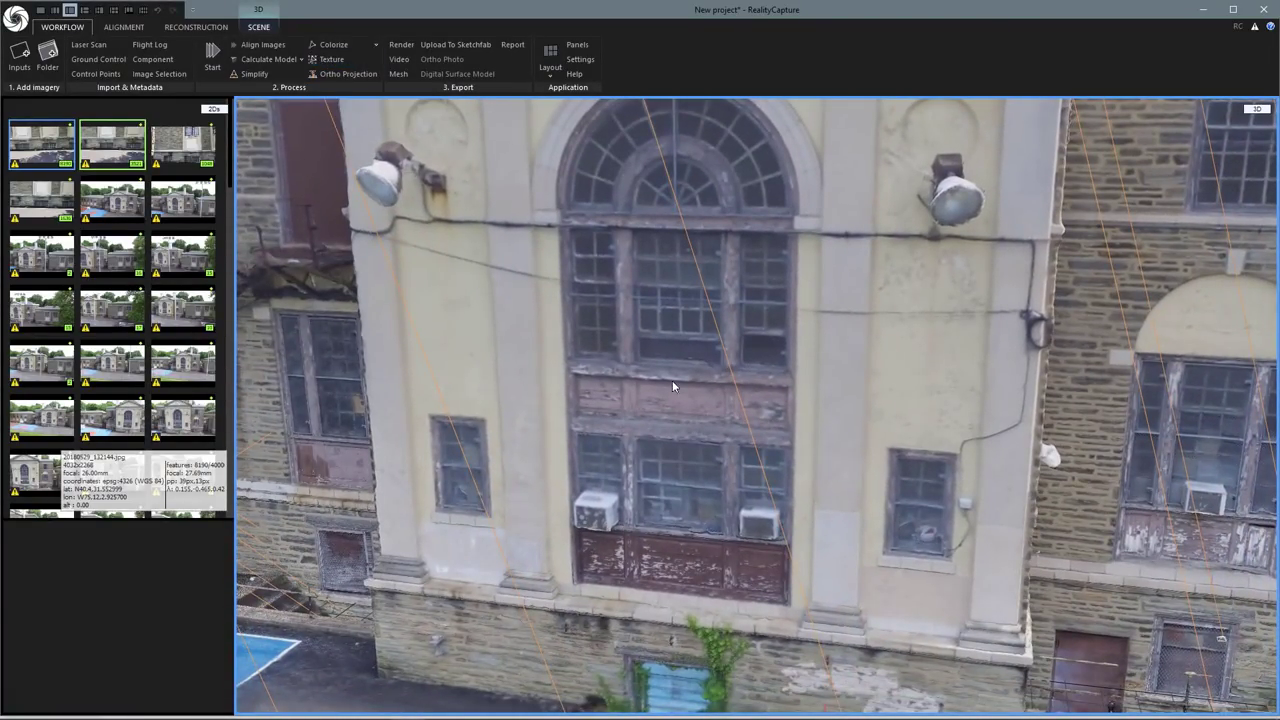
{"action": "scroll", "coordinate": [817, 458], "scroll_direction": "down", "scroll_amount": 5}
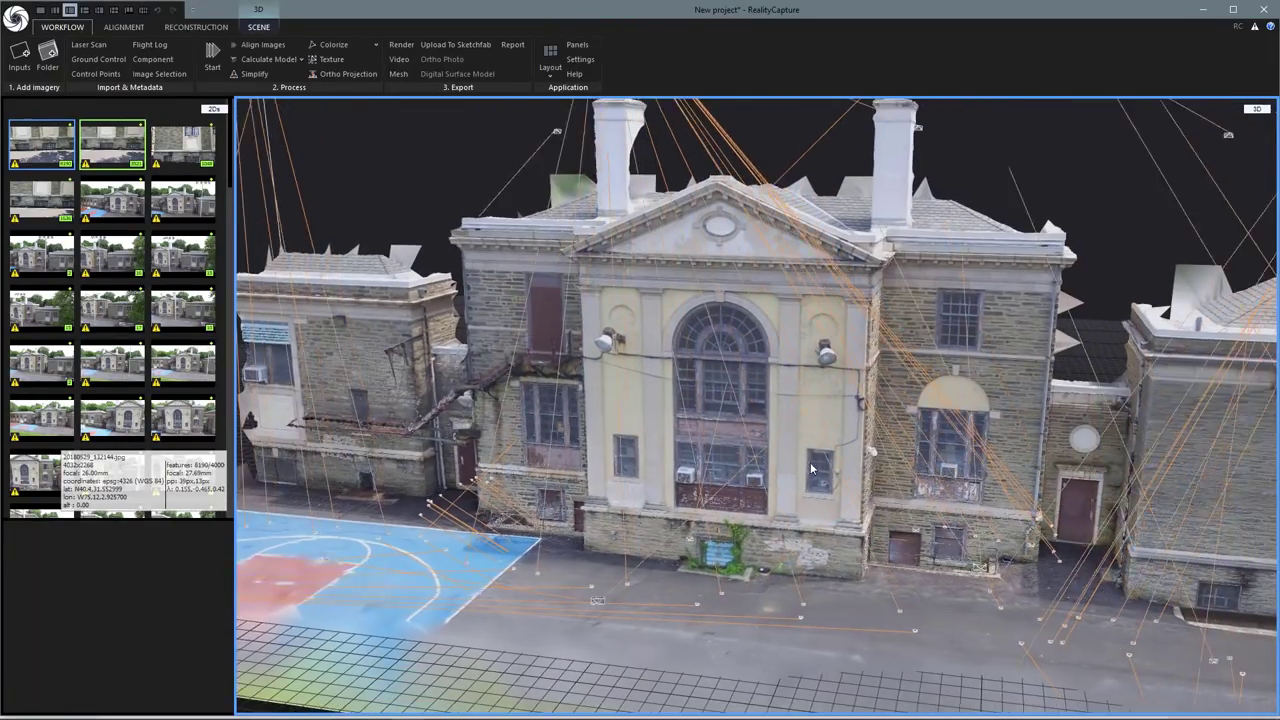
{"action": "left_click_drag", "start_coordinate": [811, 468], "coordinate": [671, 440]}
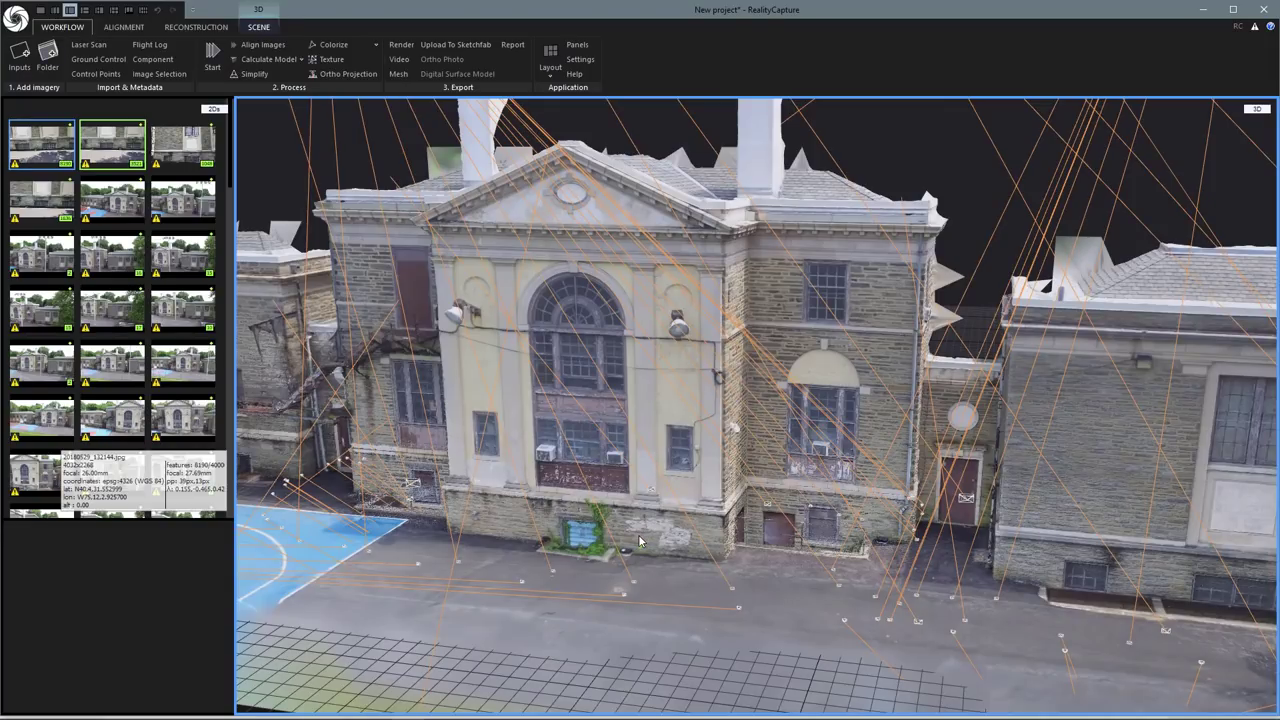
{"action": "mouse_move", "coordinate": [731, 509]}
{"action": "left_mouse_down"}
{"action": "mouse_move", "coordinate": [778, 462]}
{"action": "mouse_move", "coordinate": [733, 499]}
{"action": "left_mouse_up"}
{"action": "scroll", "coordinate": [778, 462], "scroll_direction": "down", "scroll_amount": 3}
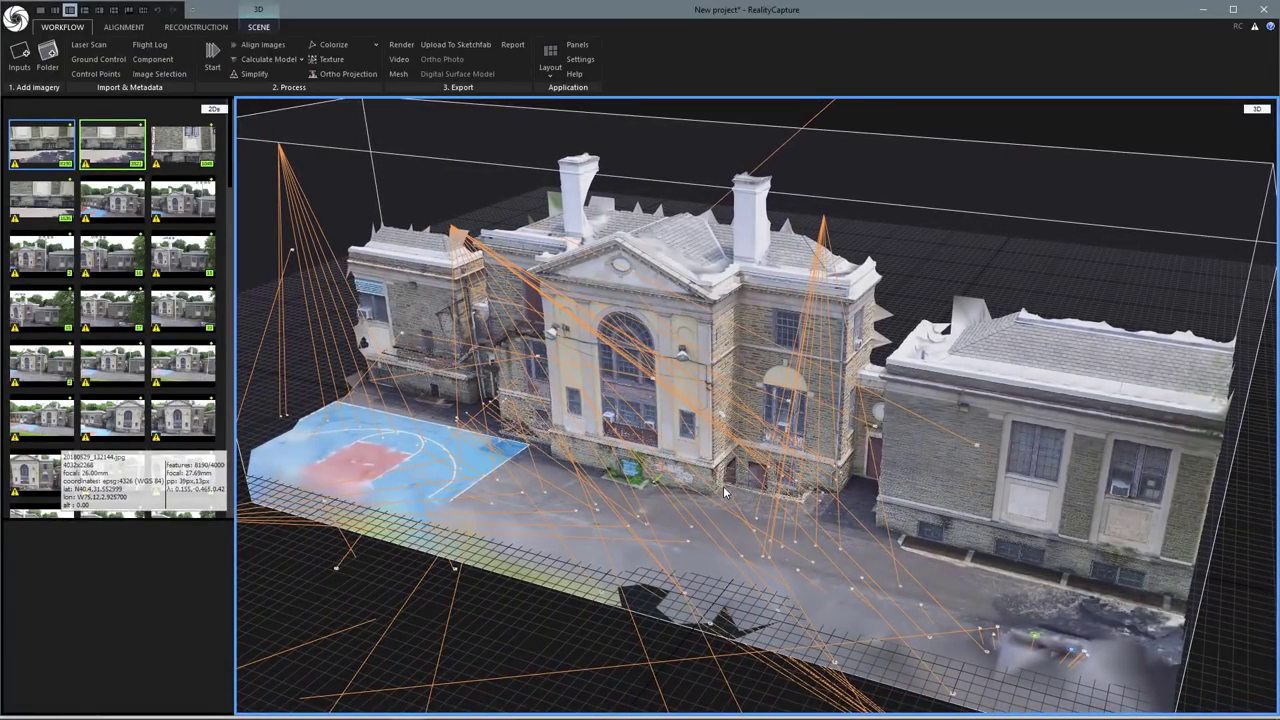
Calculate the model at High quality and dismiss the not-enough-video-memory warning.
{"action": "left_click", "coordinate": [301, 60]}
{"action": "left_click", "coordinate": [269, 104]}
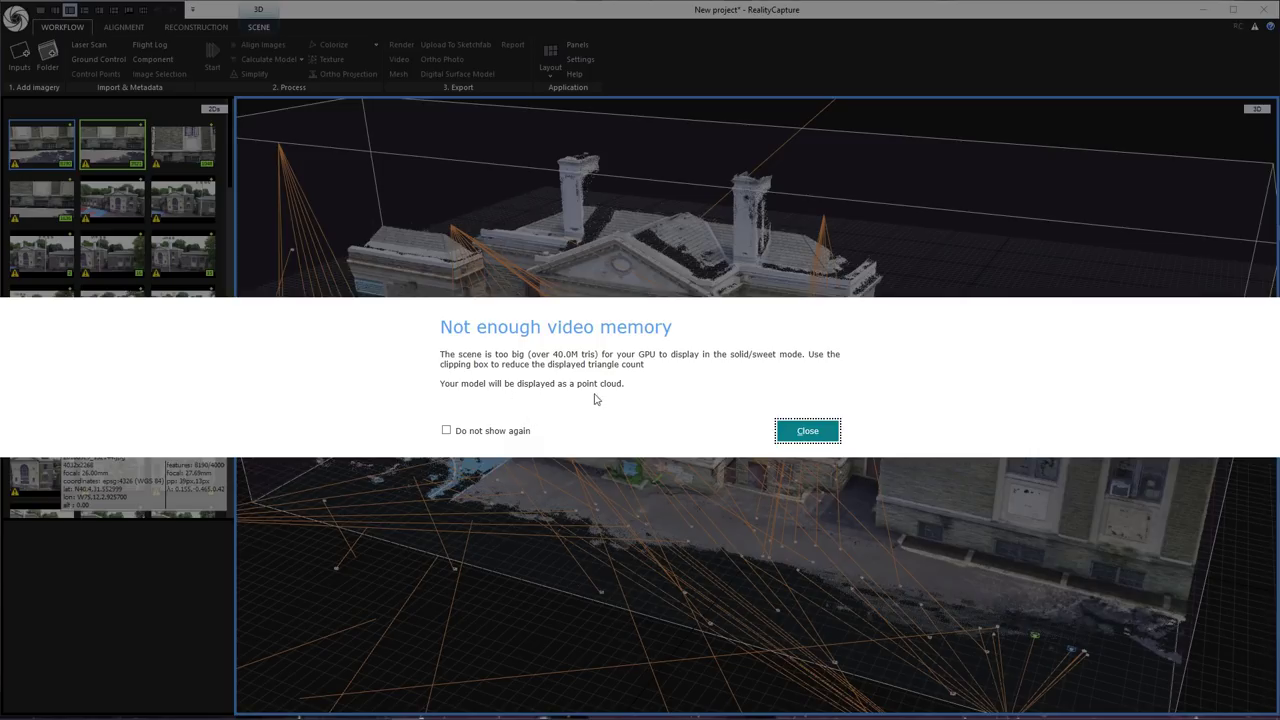
{"action": "left_click", "coordinate": [810, 431]}
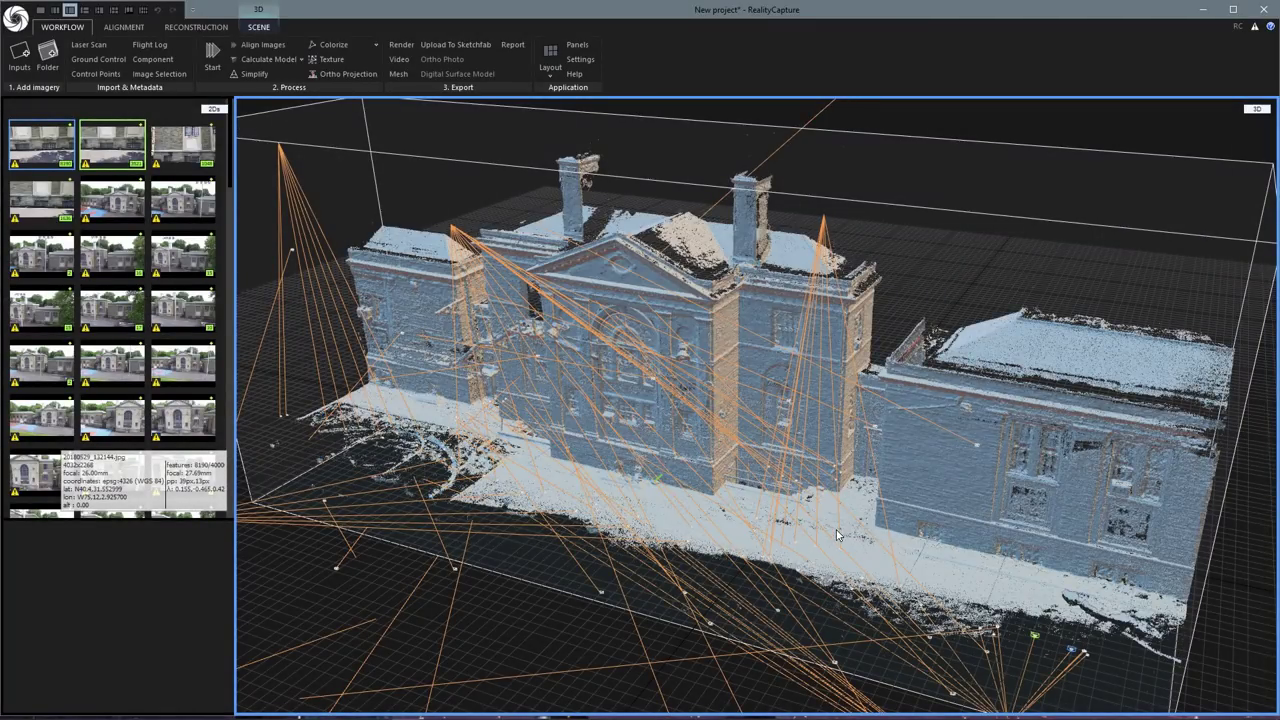
{"action": "scroll", "coordinate": [829, 370], "scroll_direction": "up", "scroll_amount": 5}
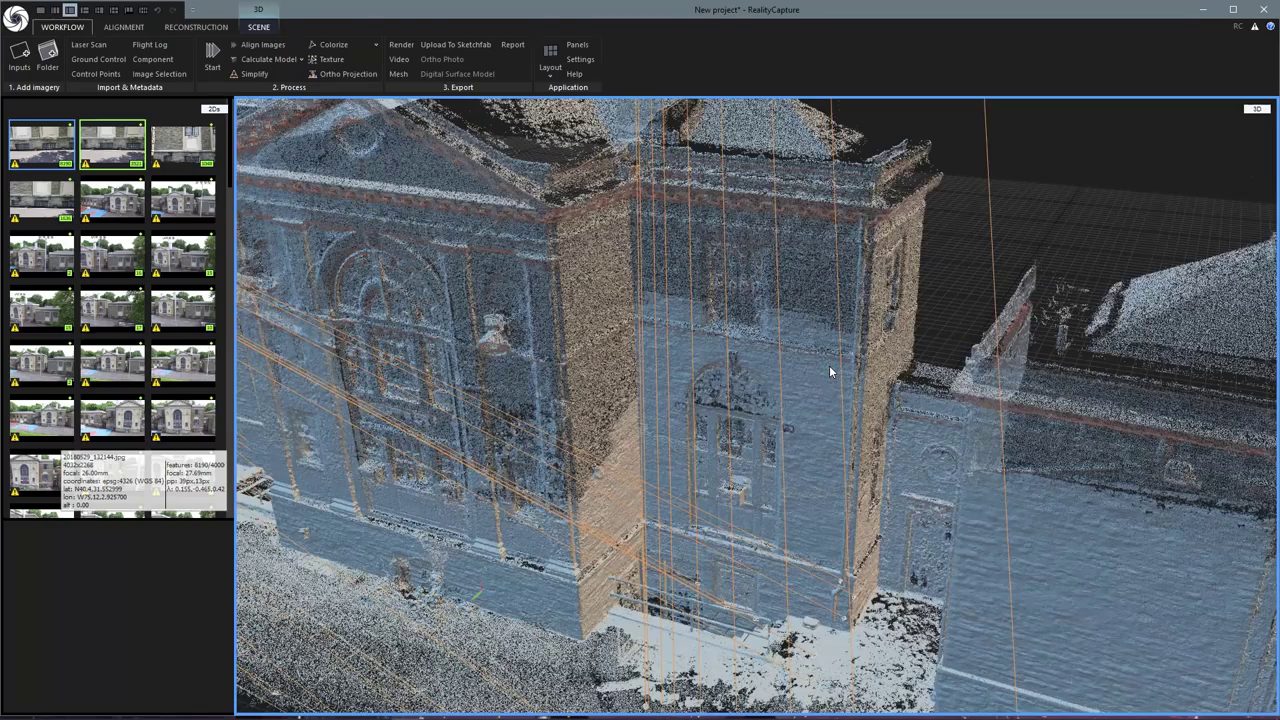
{"action": "scroll", "coordinate": [829, 371], "scroll_direction": "down", "scroll_amount": 8}
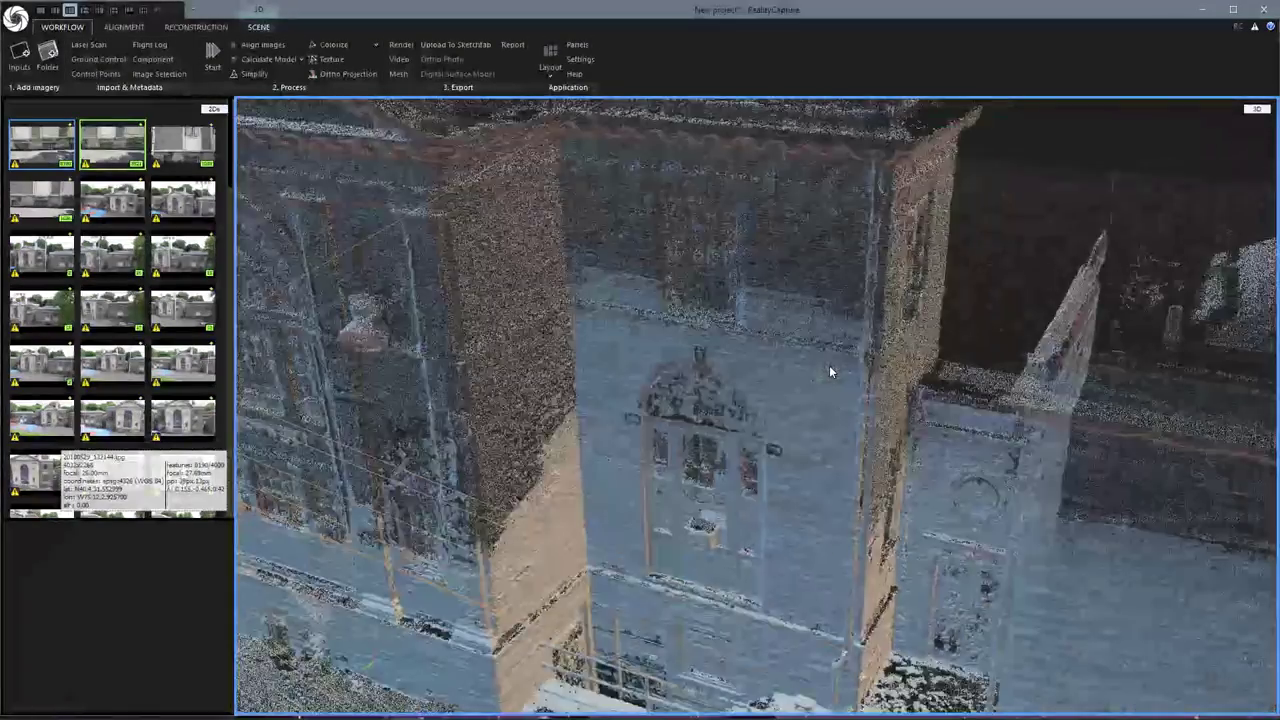
{"action": "scroll", "coordinate": [829, 365], "scroll_direction": "down", "scroll_amount": 4}
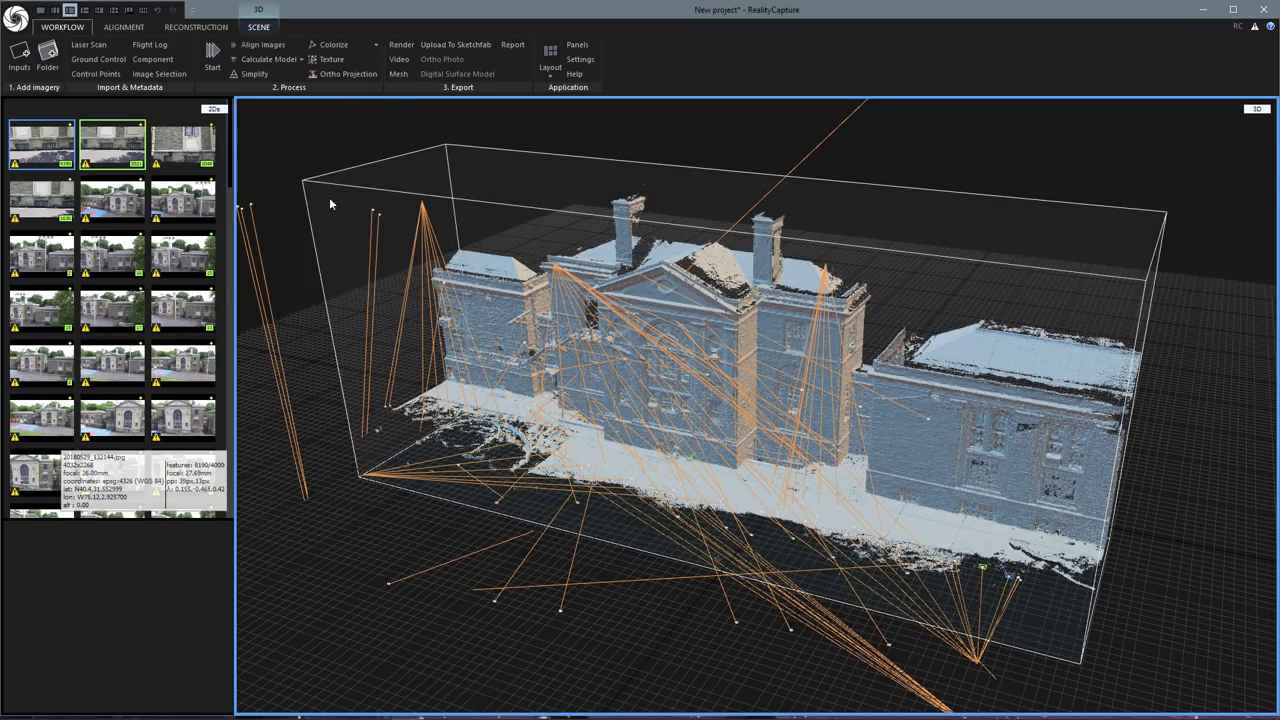
Create a clipping box from the reconstruction region on the Scene tab, dismissing the memory warning.
{"action": "left_click", "coordinate": [258, 27]}
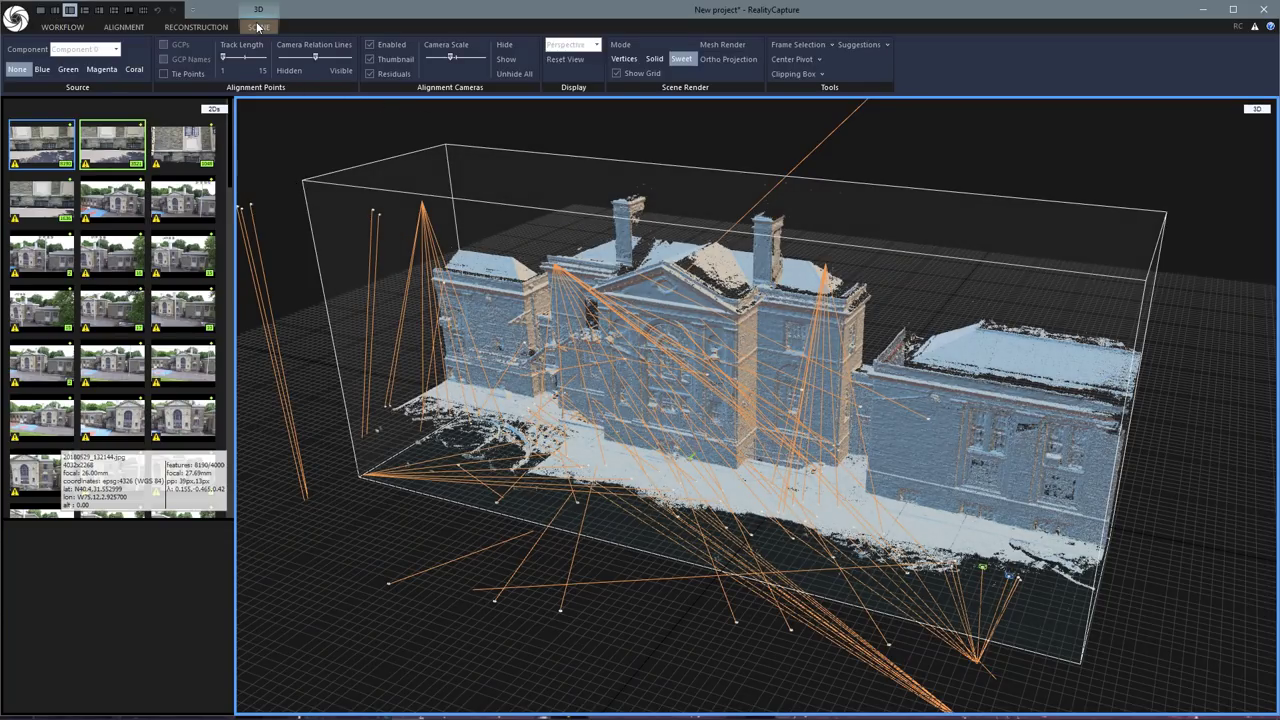
{"action": "left_click", "coordinate": [821, 74]}
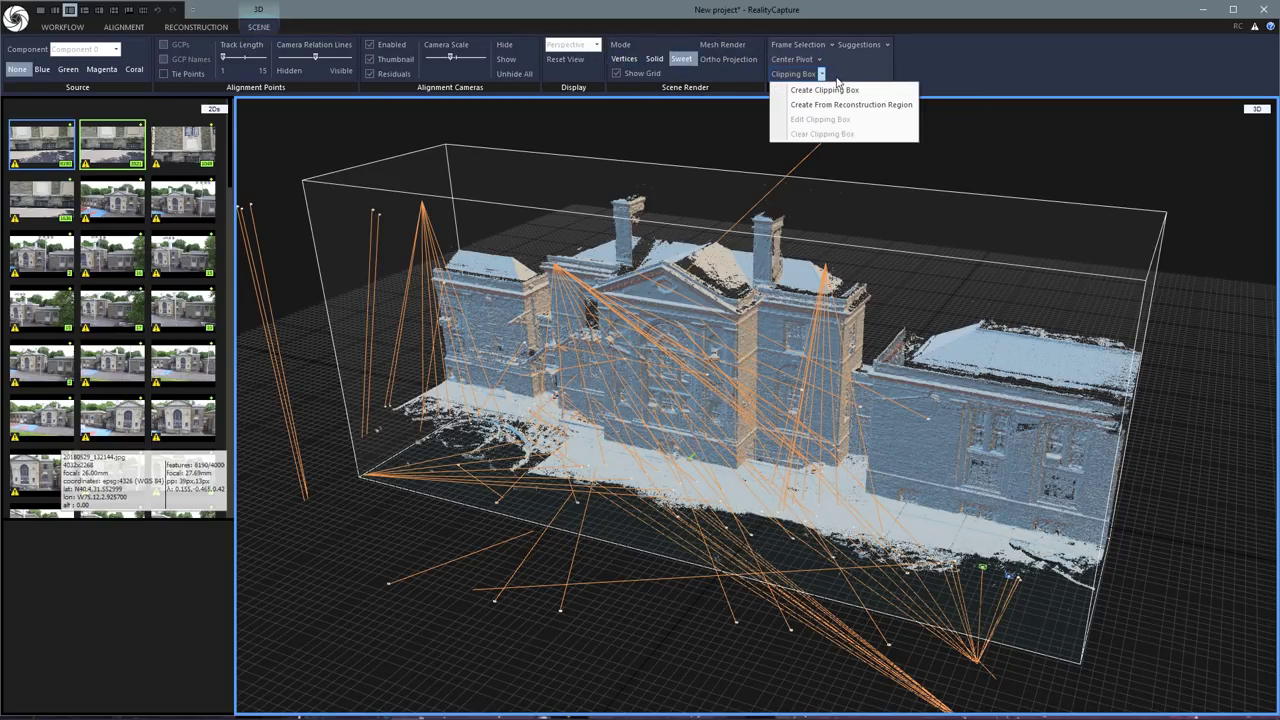
{"action": "left_click", "coordinate": [885, 105]}
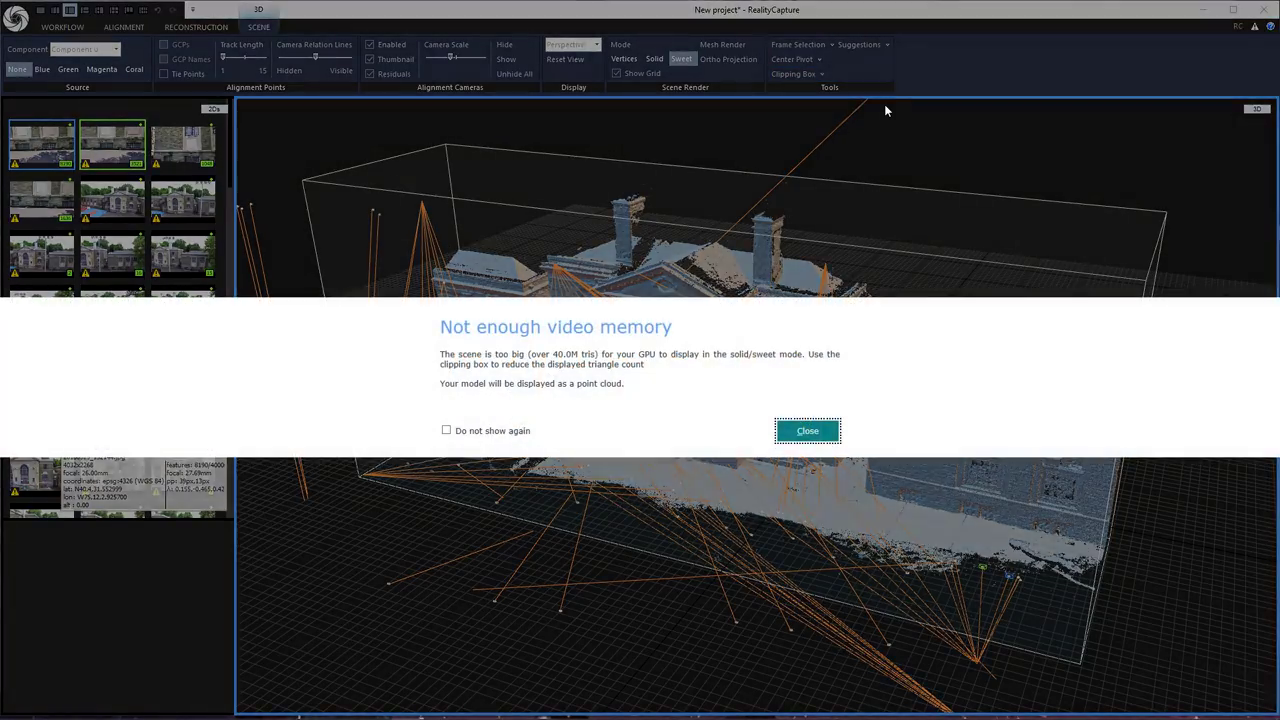
{"action": "left_click", "coordinate": [808, 432]}
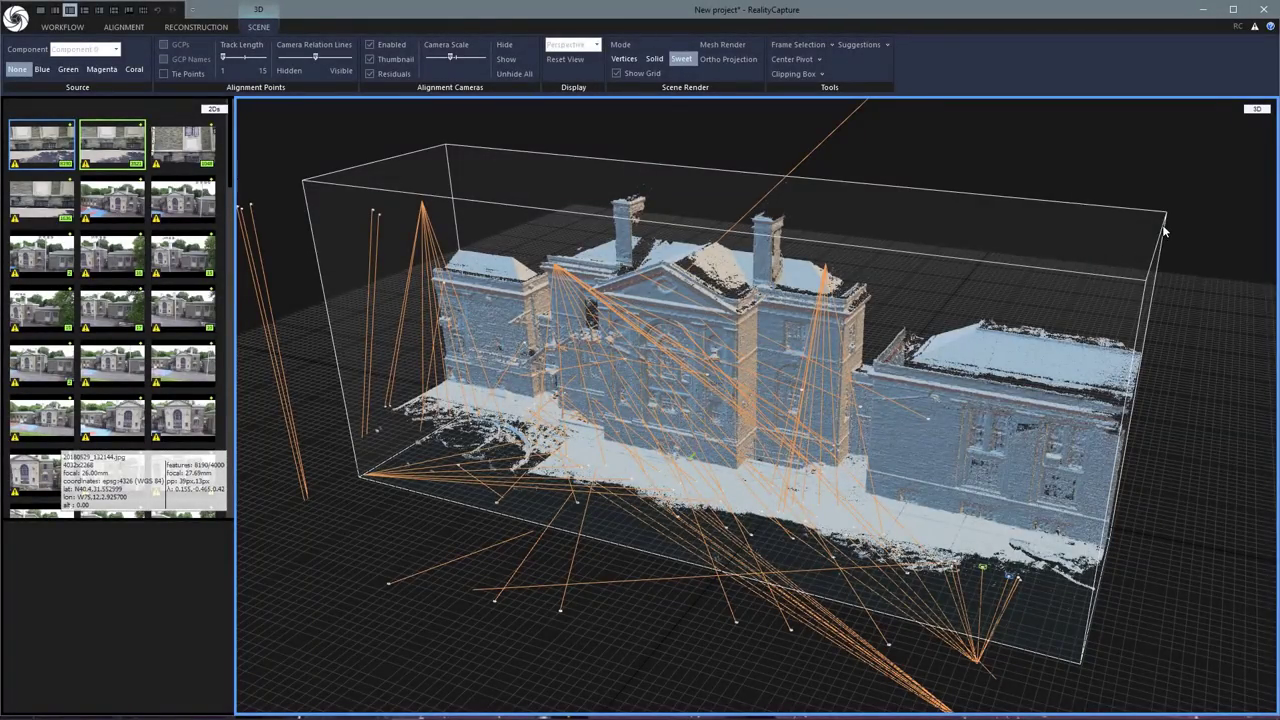
Drag the box's right and left sides inward to enclose only the central building.
{"action": "left_click_drag", "start_coordinate": [1148, 440], "coordinate": [871, 422]}
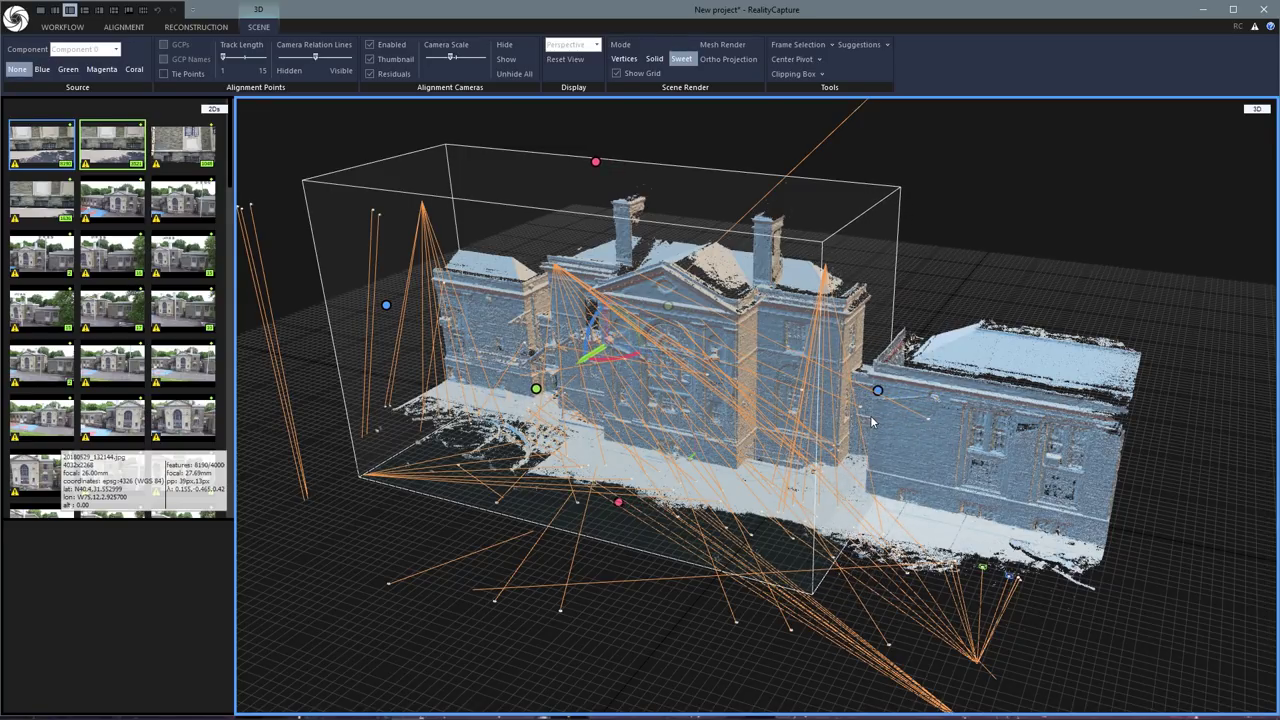
{"action": "left_click_drag", "start_coordinate": [820, 291], "coordinate": [883, 304]}
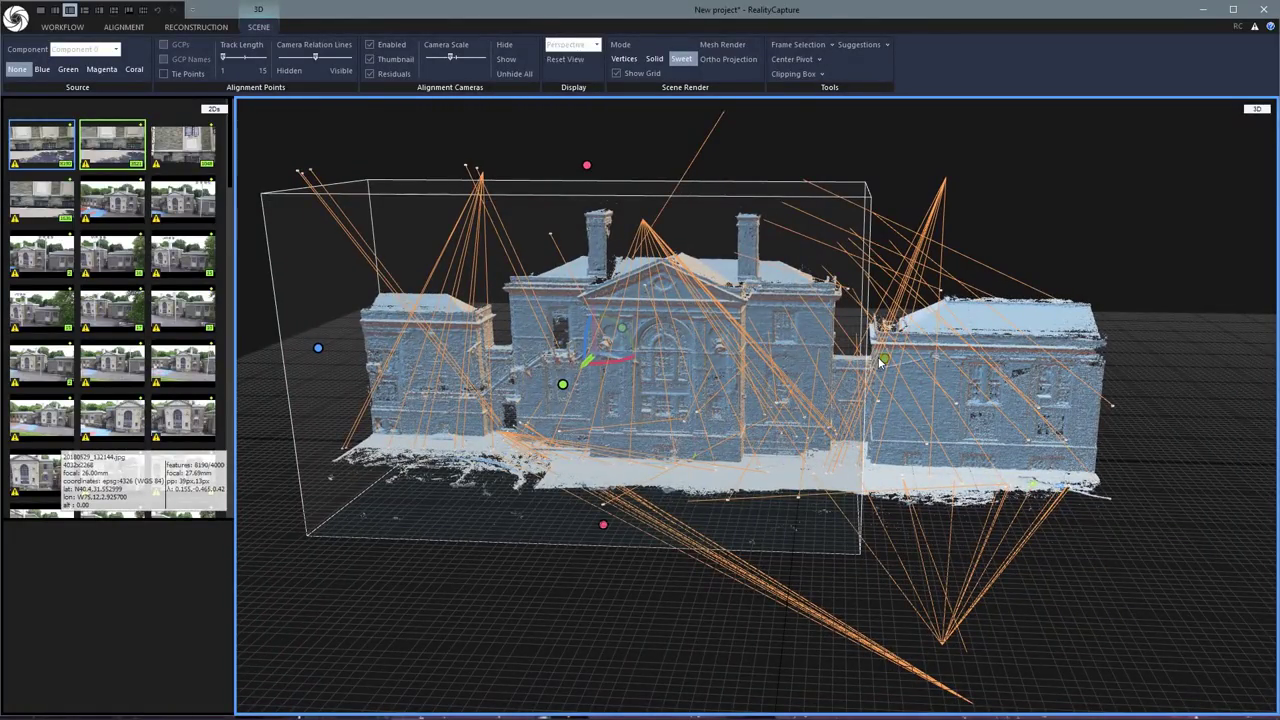
{"action": "left_click_drag", "start_coordinate": [884, 358], "coordinate": [874, 358]}
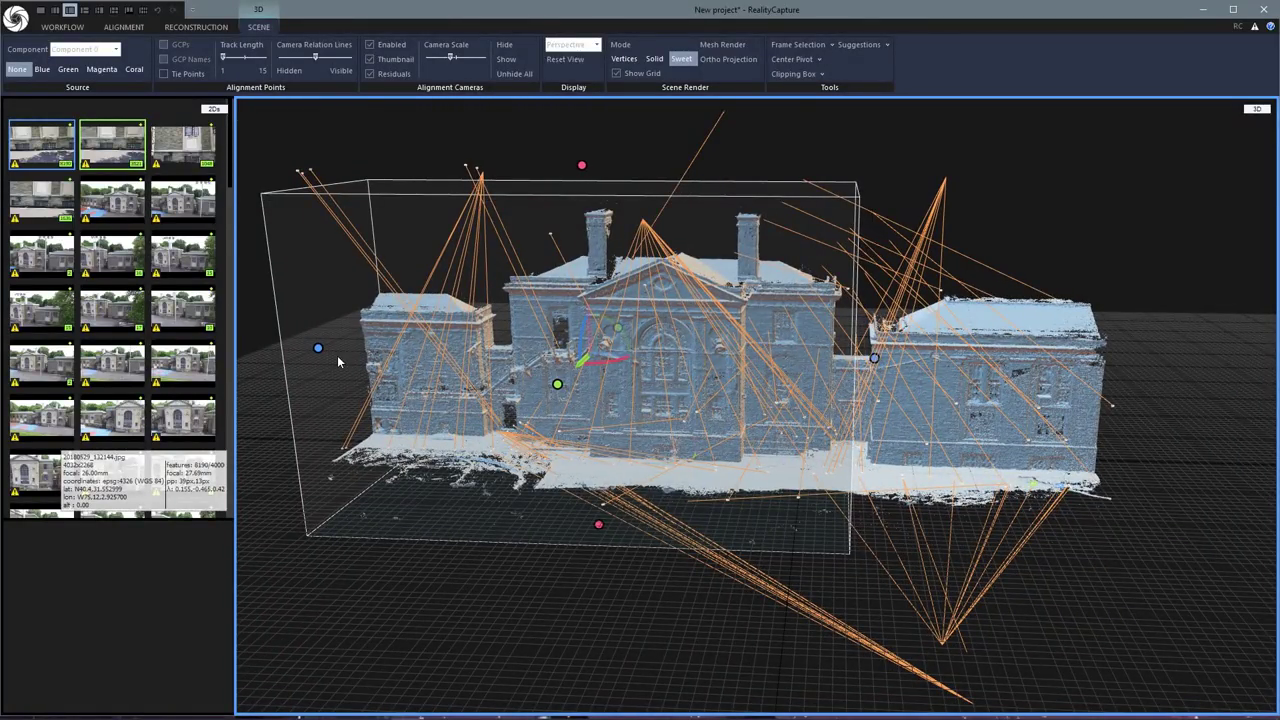
{"action": "left_click_drag", "start_coordinate": [320, 354], "coordinate": [499, 354]}
{"action": "left_click_drag", "start_coordinate": [512, 162], "coordinate": [553, 147]}
{"action": "left_click_drag", "start_coordinate": [489, 360], "coordinate": [456, 366]}
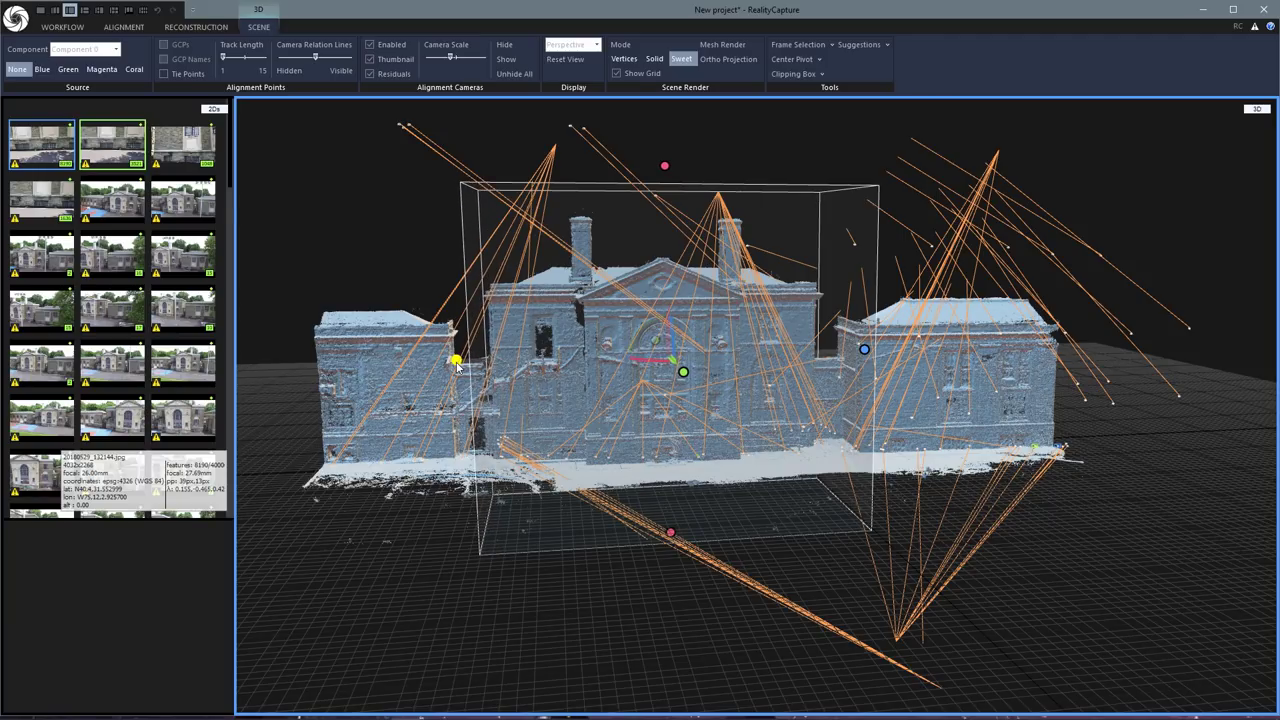
{"action": "left_click", "coordinate": [822, 74]}
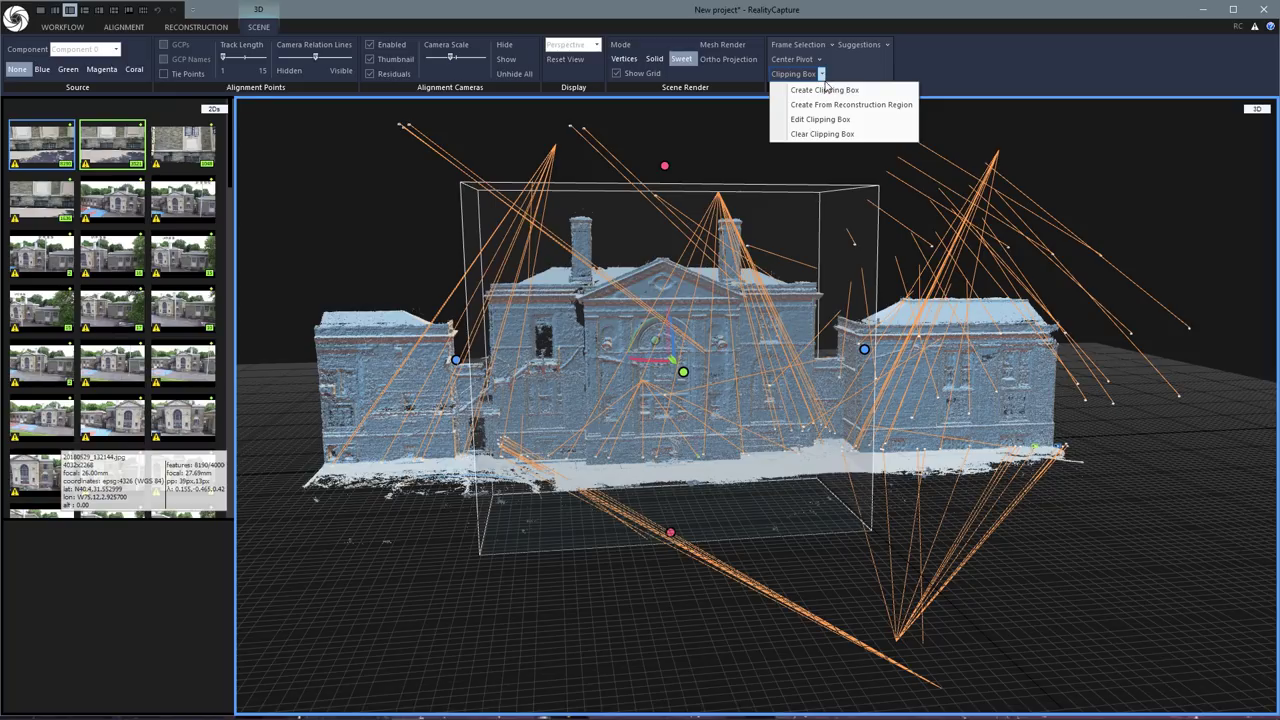
Clip the displayed model to the adjusted region box.
{"action": "left_click", "coordinate": [826, 105]}
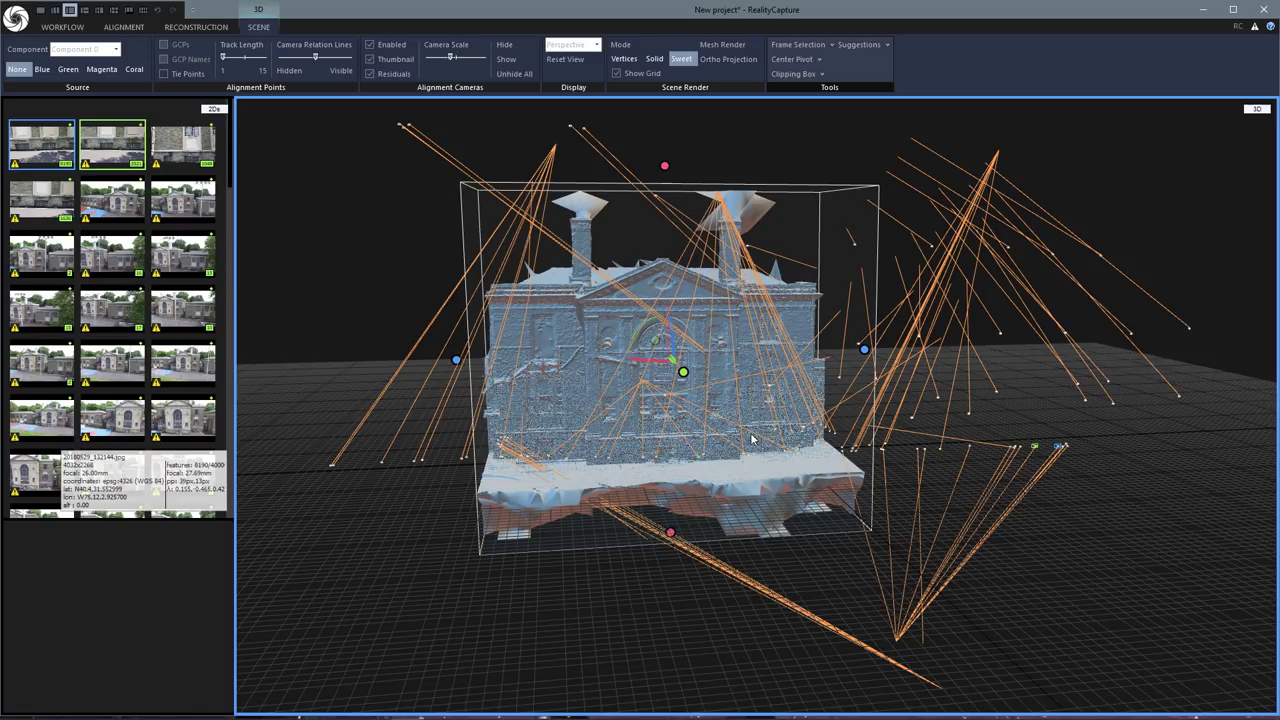
{"action": "left_click_drag", "start_coordinate": [746, 455], "coordinate": [601, 468]}
{"action": "scroll", "coordinate": [773, 451], "scroll_direction": "up", "scroll_amount": 5}
{"action": "scroll", "coordinate": [636, 432], "scroll_direction": "up", "scroll_amount": 6}
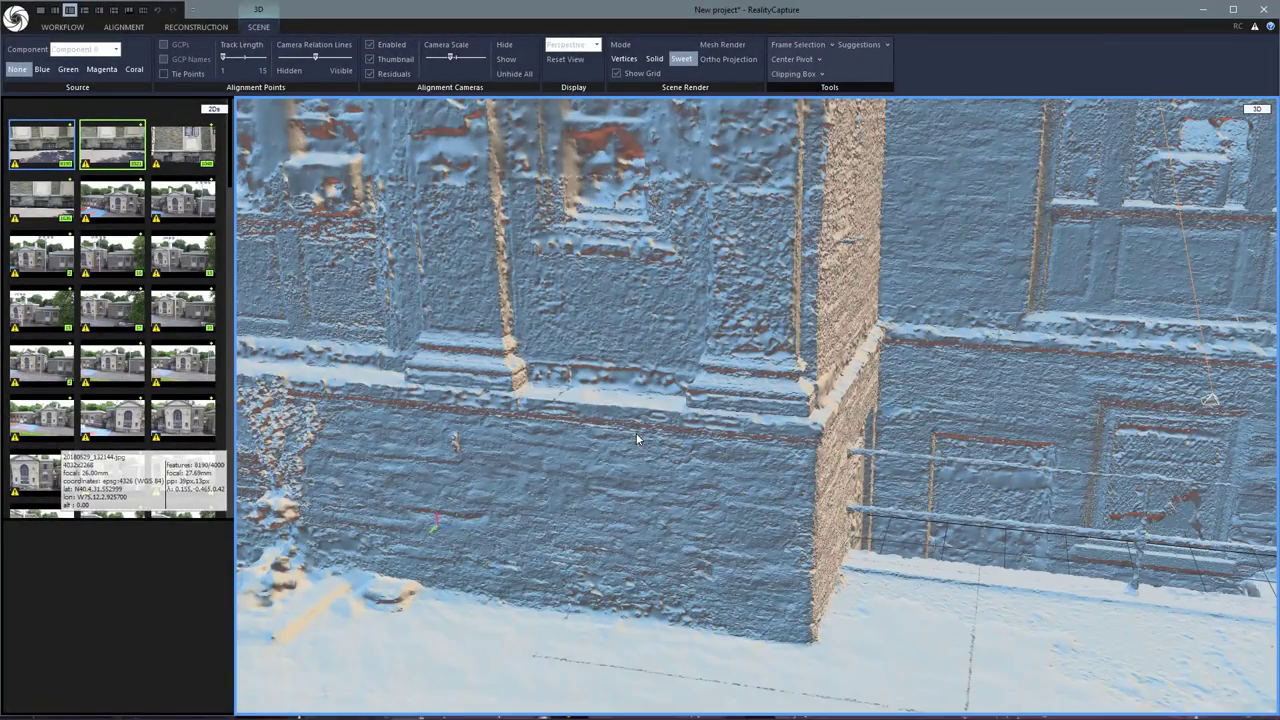
Orbit and zoom to inspect the clipped facade, side wall and steps.
{"action": "left_click_drag", "start_coordinate": [720, 503], "coordinate": [770, 478]}
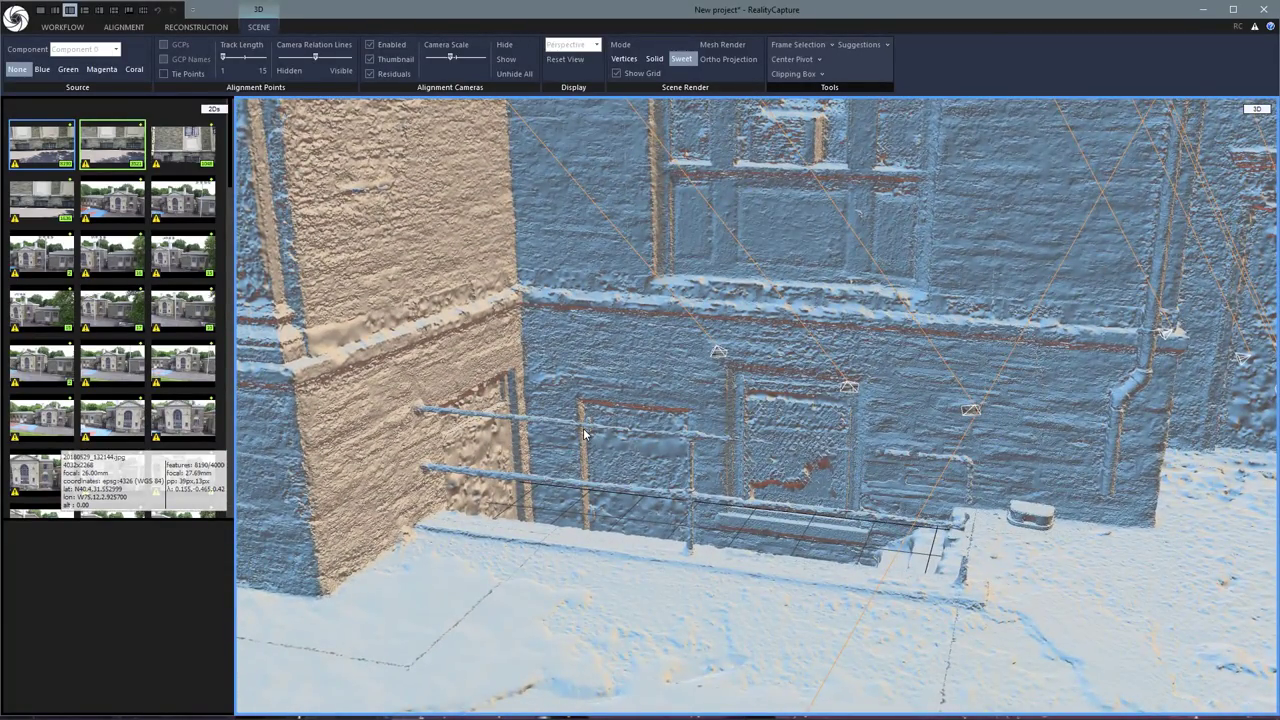
{"action": "scroll", "coordinate": [771, 542], "scroll_direction": "up", "scroll_amount": 3}
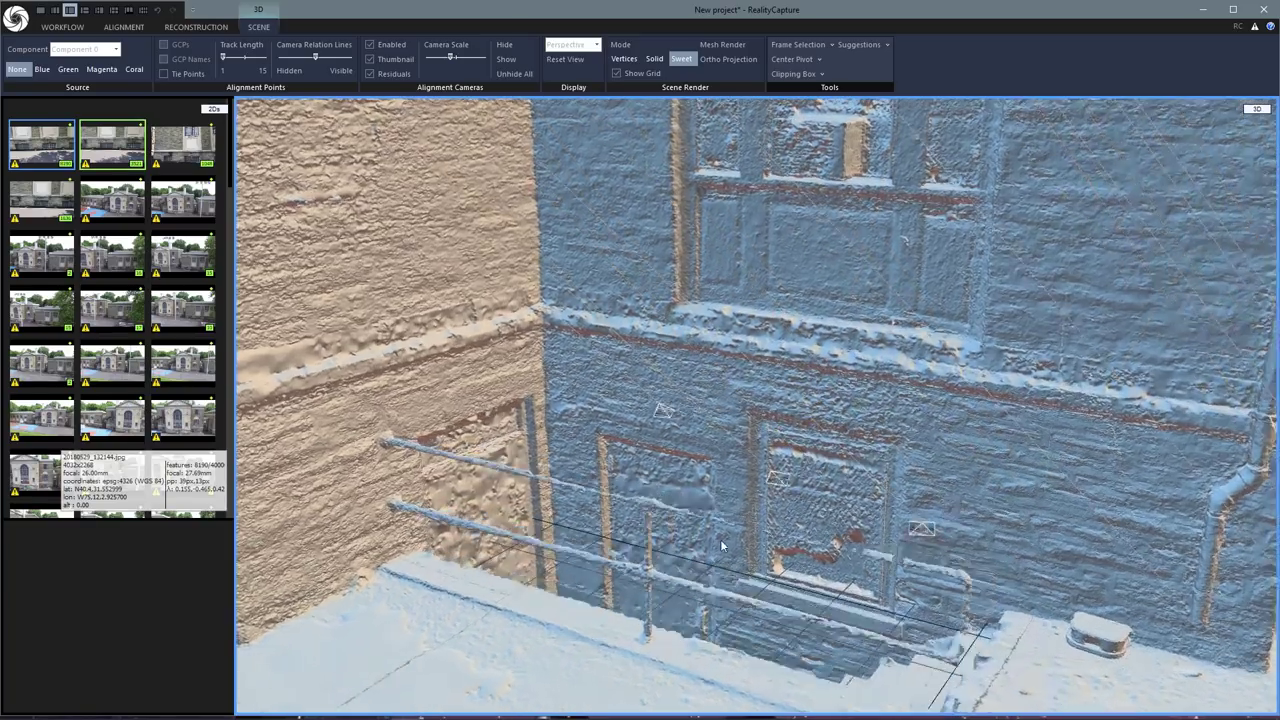
{"action": "scroll", "coordinate": [722, 537], "scroll_direction": "down", "scroll_amount": 4}
{"action": "scroll", "coordinate": [782, 534], "scroll_direction": "down", "scroll_amount": 1}
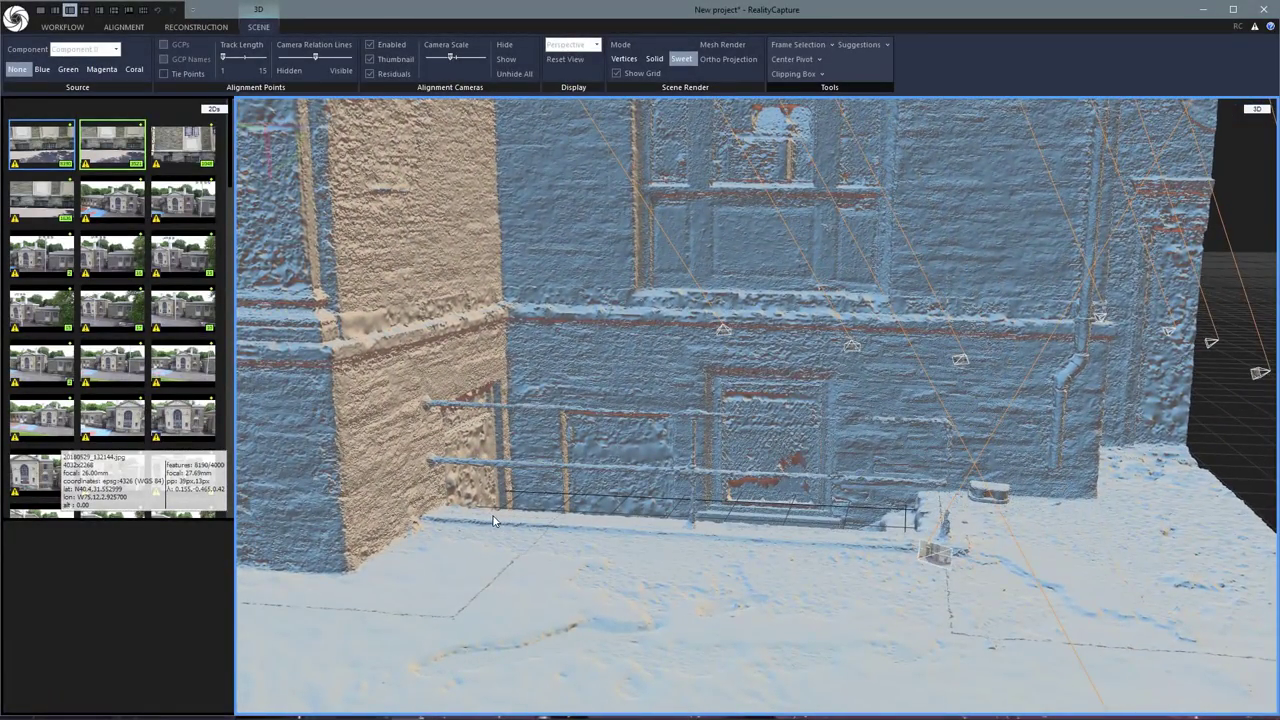
{"action": "scroll", "coordinate": [612, 572], "scroll_direction": "up", "scroll_amount": 2}
{"action": "left_click_drag", "start_coordinate": [577, 586], "coordinate": [532, 530]}
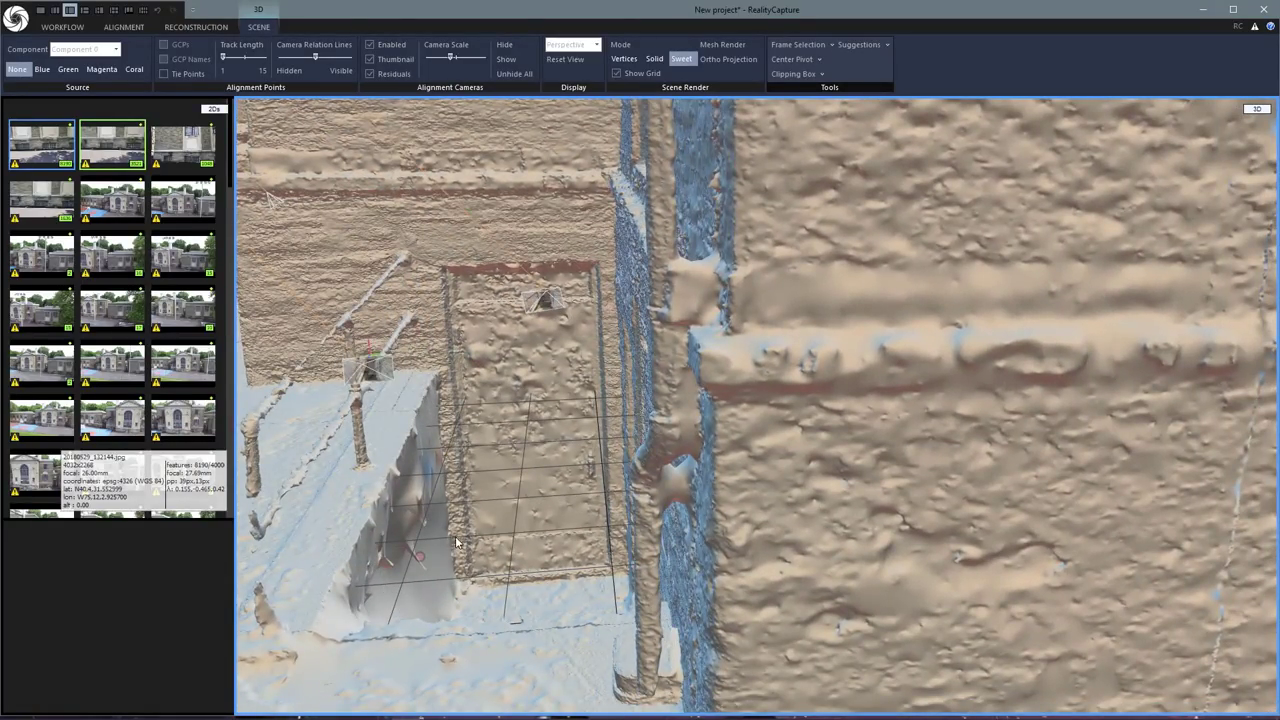
{"action": "left_click_drag", "start_coordinate": [513, 557], "coordinate": [885, 537]}
{"action": "scroll", "coordinate": [661, 551], "scroll_direction": "down", "scroll_amount": 5}
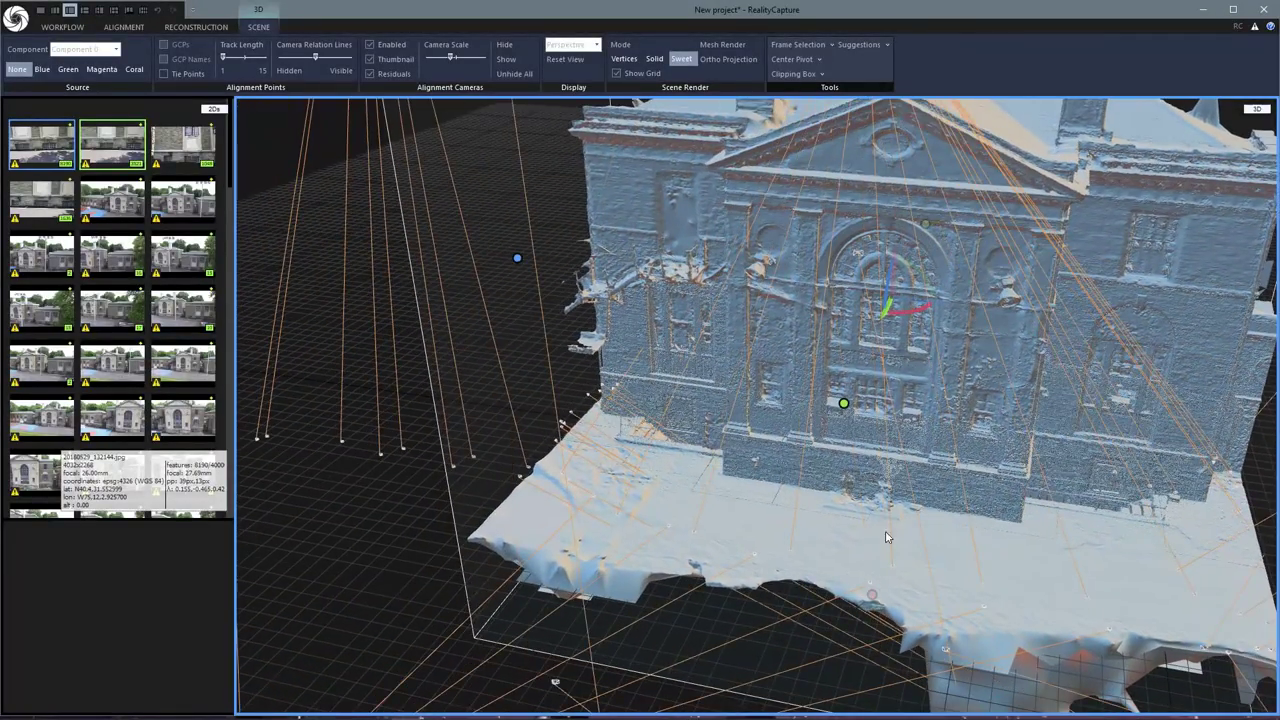
Orbit around the clipped untextured mesh, then return to the Workflow tools.
{"action": "left_click_drag", "start_coordinate": [688, 528], "coordinate": [485, 503]}
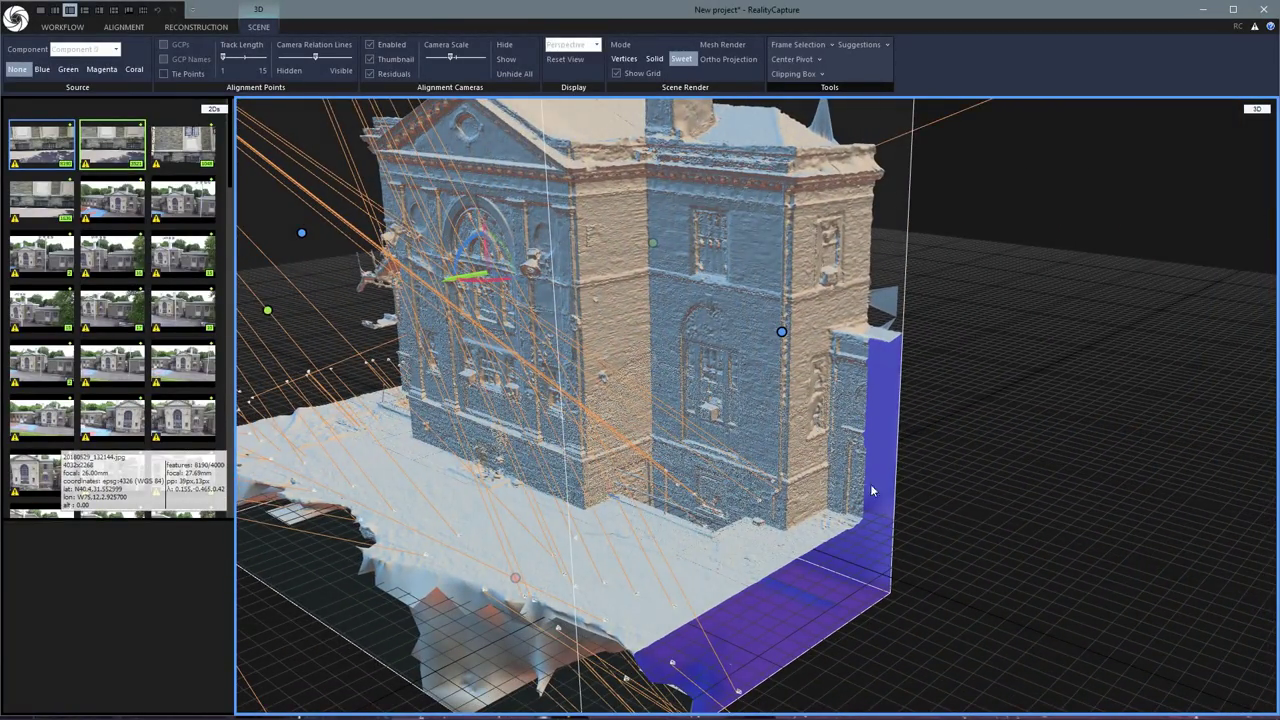
{"action": "scroll", "coordinate": [724, 511], "scroll_direction": "down", "scroll_amount": 5}
{"action": "left_click_drag", "start_coordinate": [724, 511], "coordinate": [568, 404]}
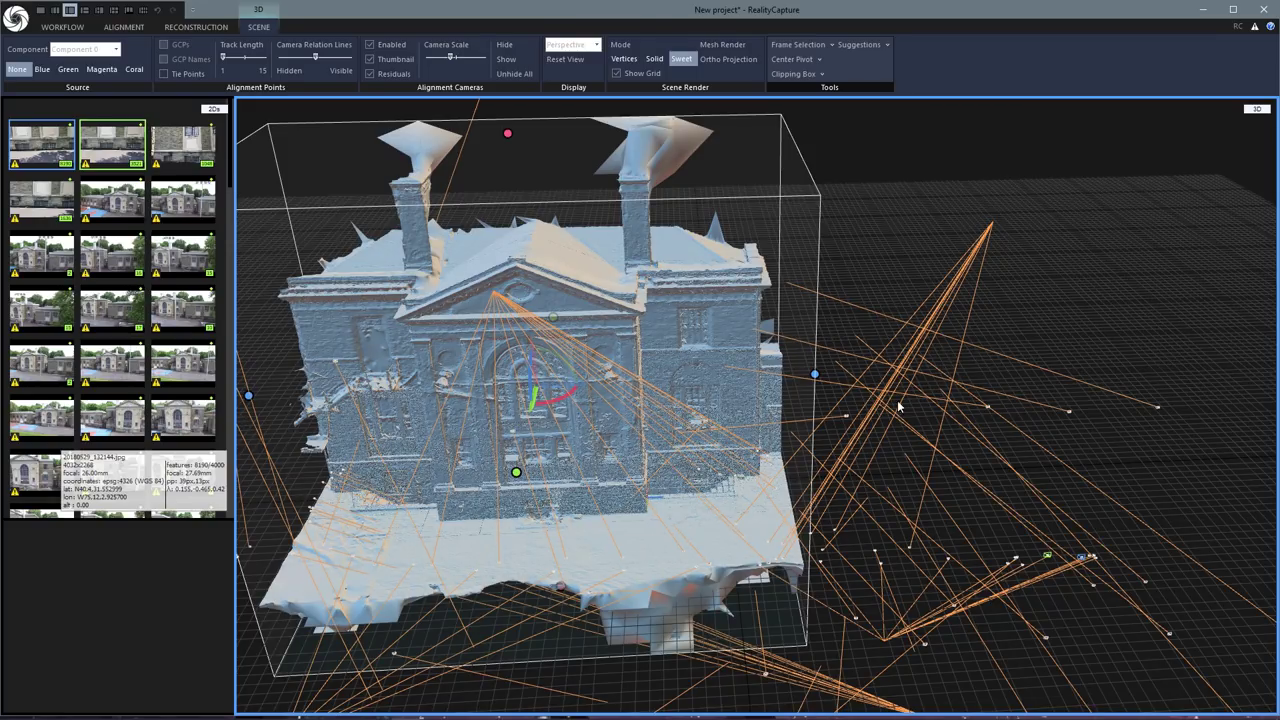
{"action": "left_click_drag", "start_coordinate": [843, 416], "coordinate": [973, 407]}
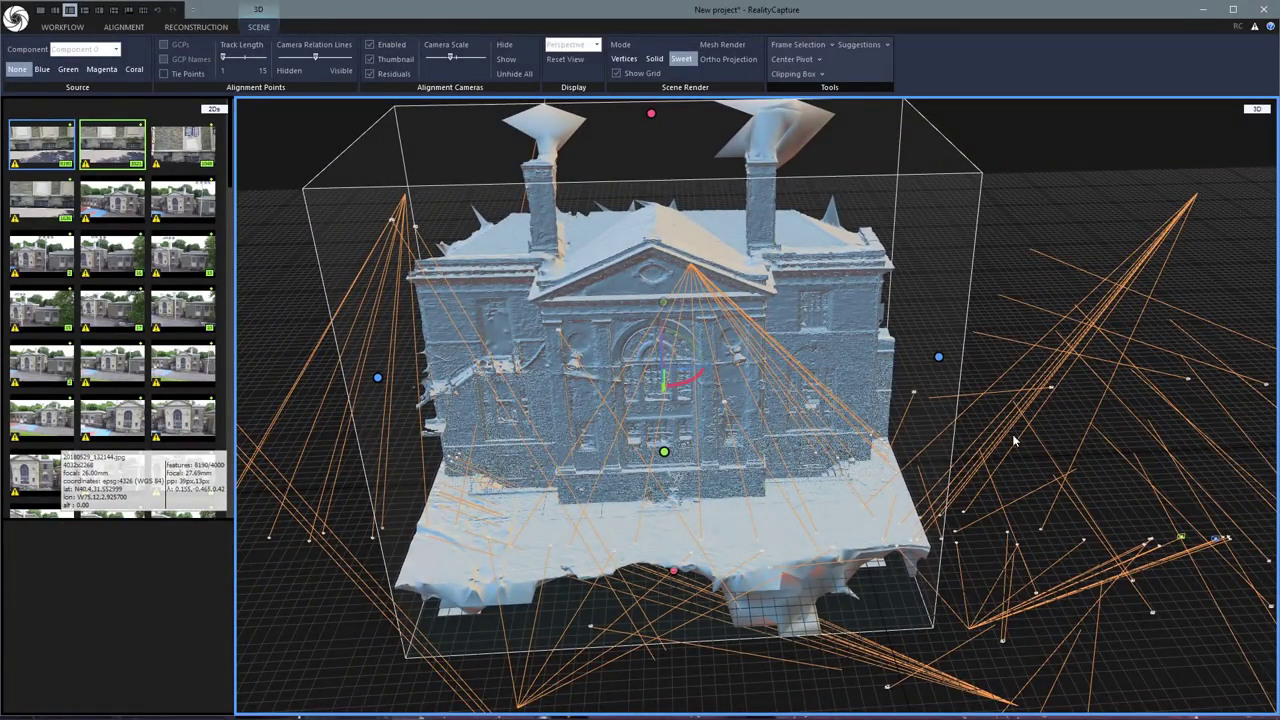
{"action": "left_click_drag", "start_coordinate": [966, 462], "coordinate": [876, 466]}
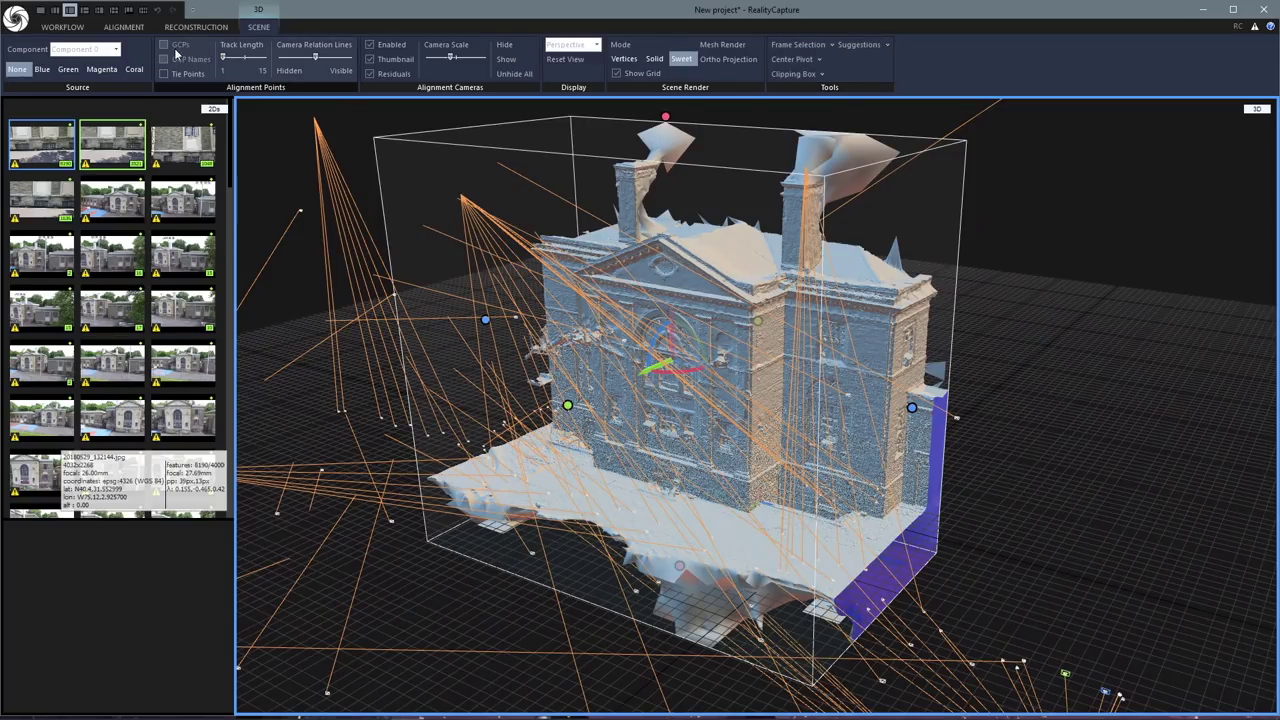
{"action": "left_click", "coordinate": [84, 30]}
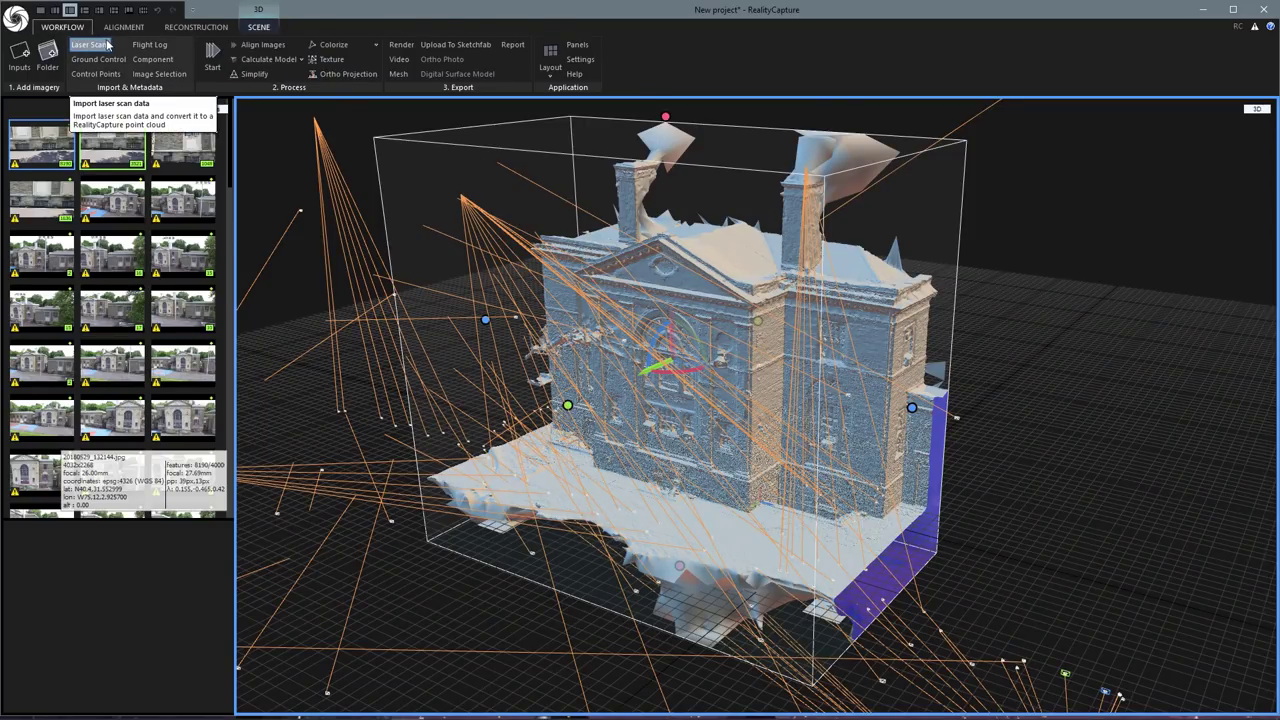
Texture the clipped high-quality school mesh from the photos.
{"action": "left_click", "coordinate": [348, 64]}
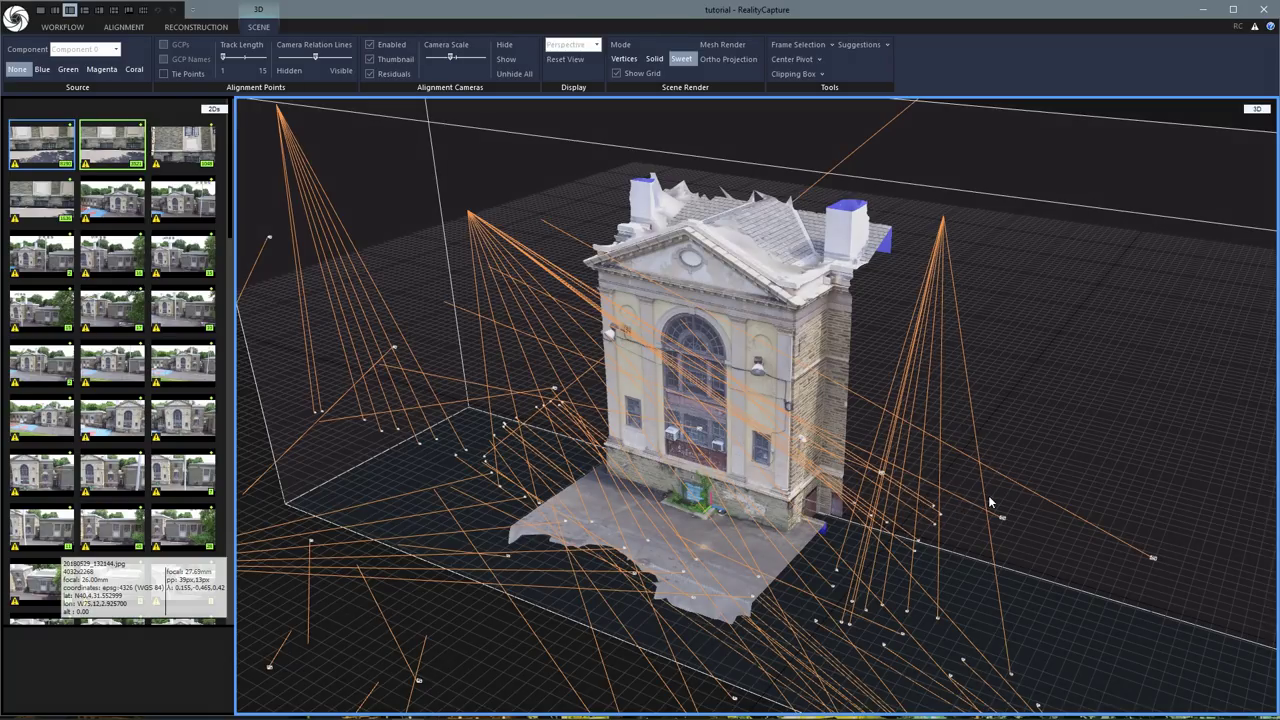
Orbit and zoom over the textured front and side wall, then go back to the Workflow tools.
{"action": "left_click_drag", "start_coordinate": [917, 442], "coordinate": [832, 441]}
{"action": "scroll", "coordinate": [743, 440], "scroll_direction": "up", "scroll_amount": 5}
{"action": "scroll", "coordinate": [743, 446], "scroll_direction": "up", "scroll_amount": 4}
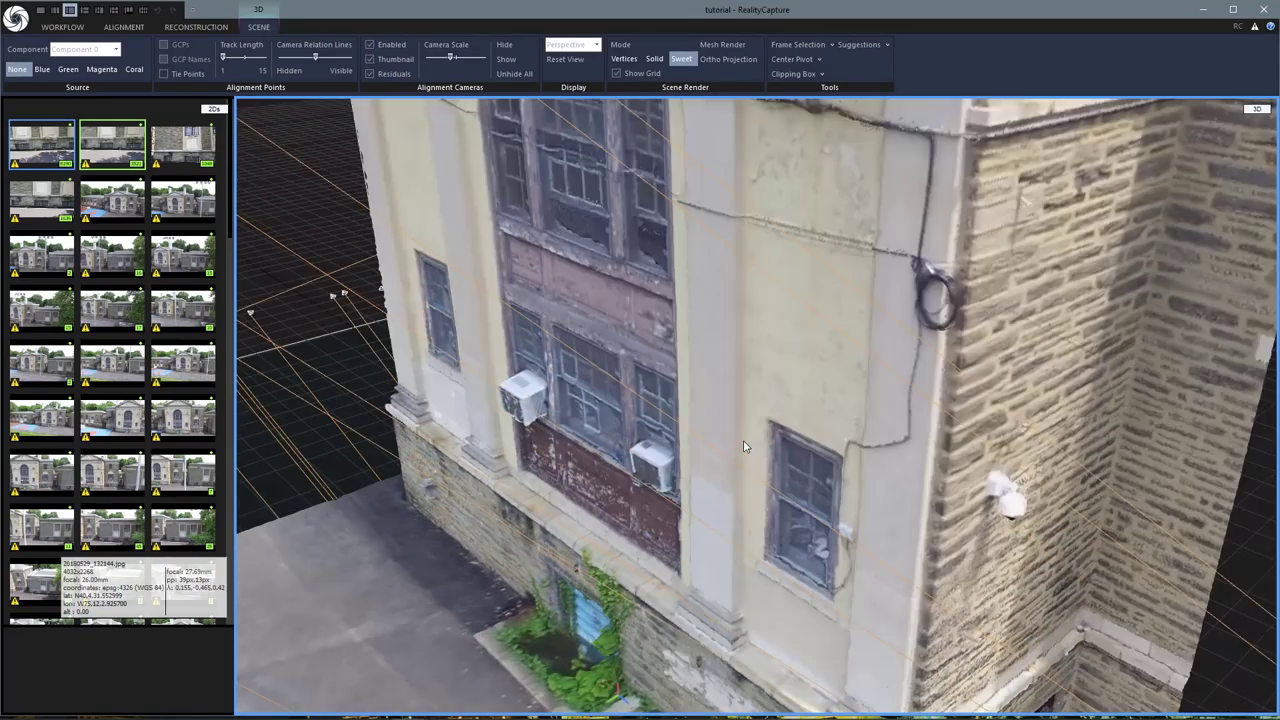
{"action": "left_click_drag", "start_coordinate": [957, 548], "coordinate": [817, 501]}
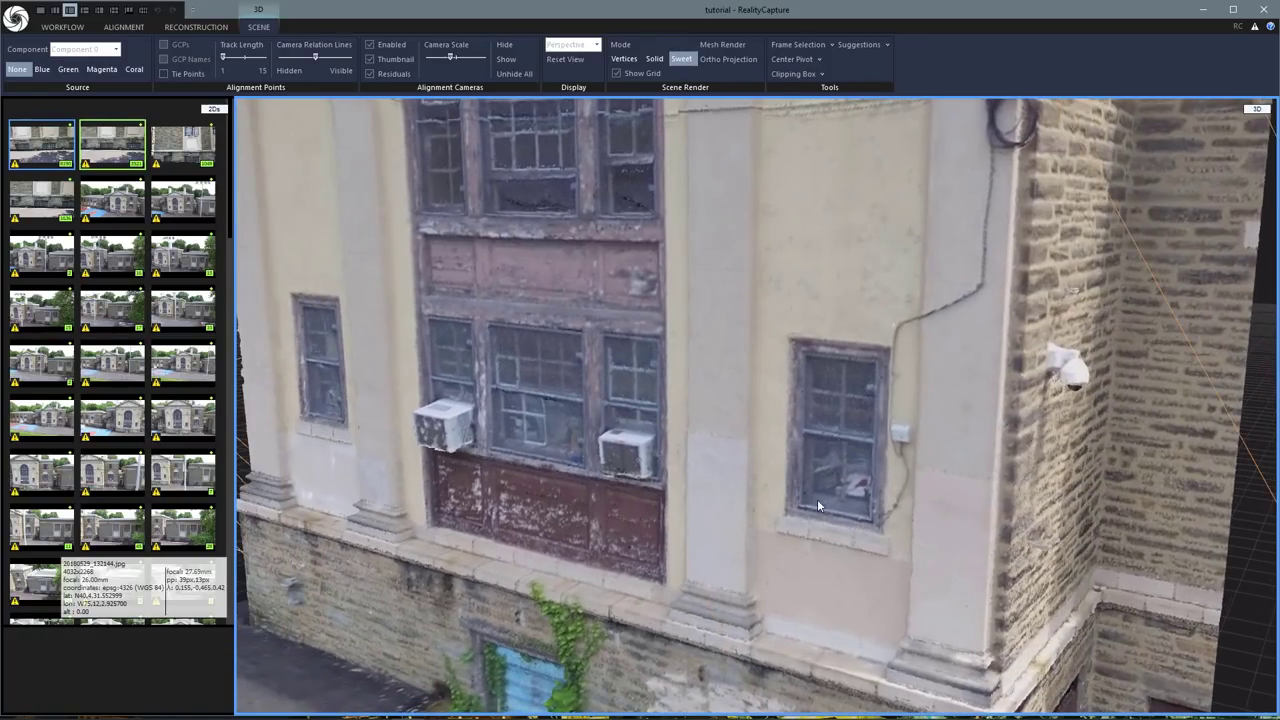
{"action": "scroll", "coordinate": [795, 492], "scroll_direction": "down", "scroll_amount": 10}
{"action": "scroll", "coordinate": [797, 498], "scroll_direction": "down", "scroll_amount": 3}
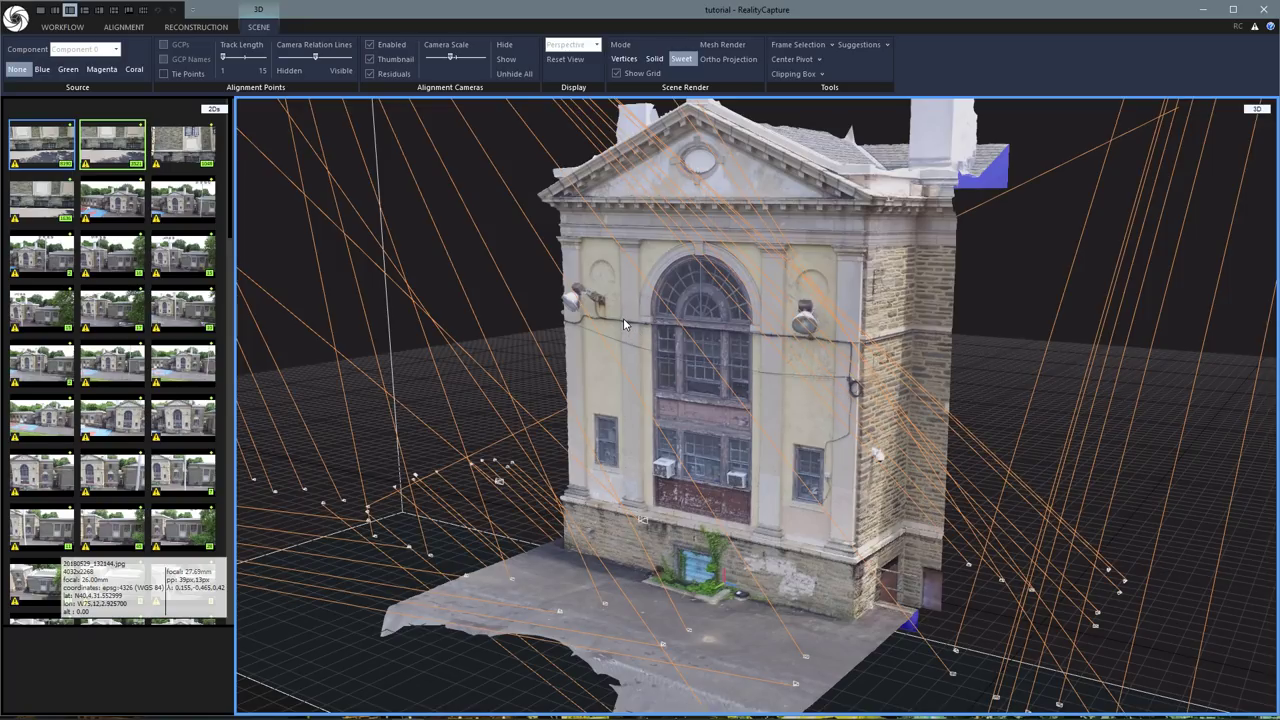
{"action": "scroll", "coordinate": [785, 445], "scroll_direction": "up", "scroll_amount": 3}
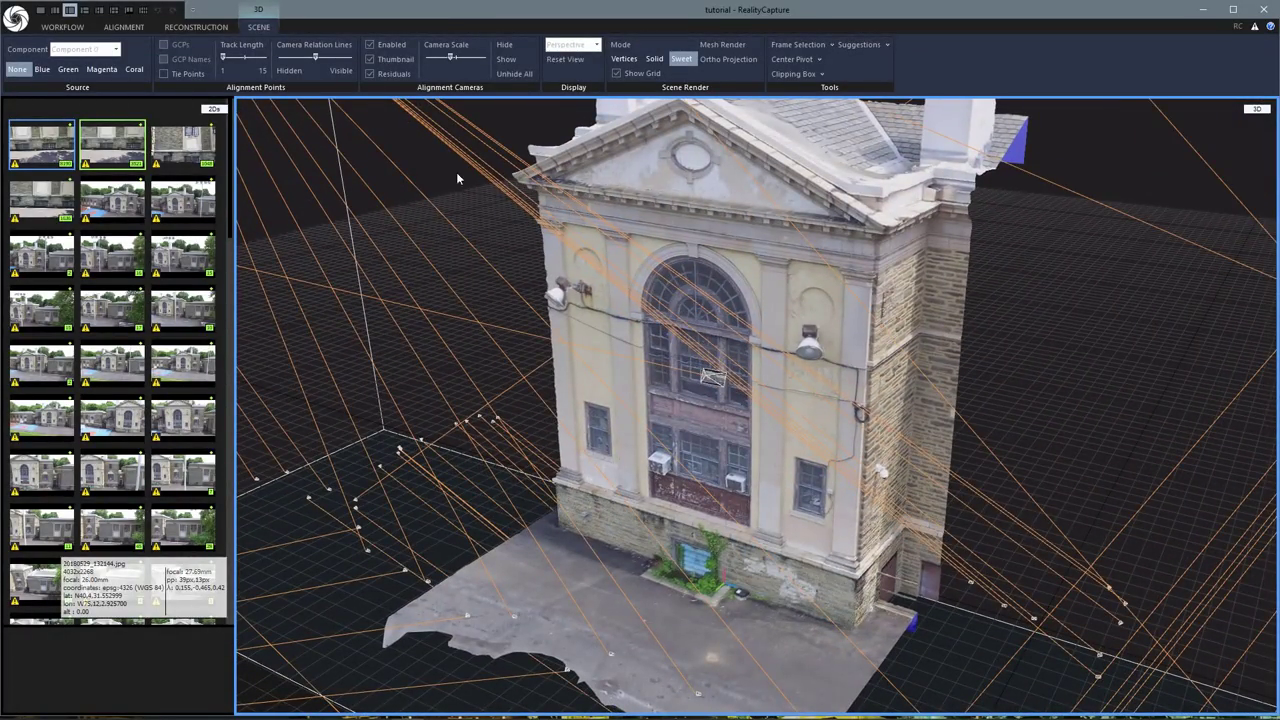
{"action": "left_click", "coordinate": [68, 28]}
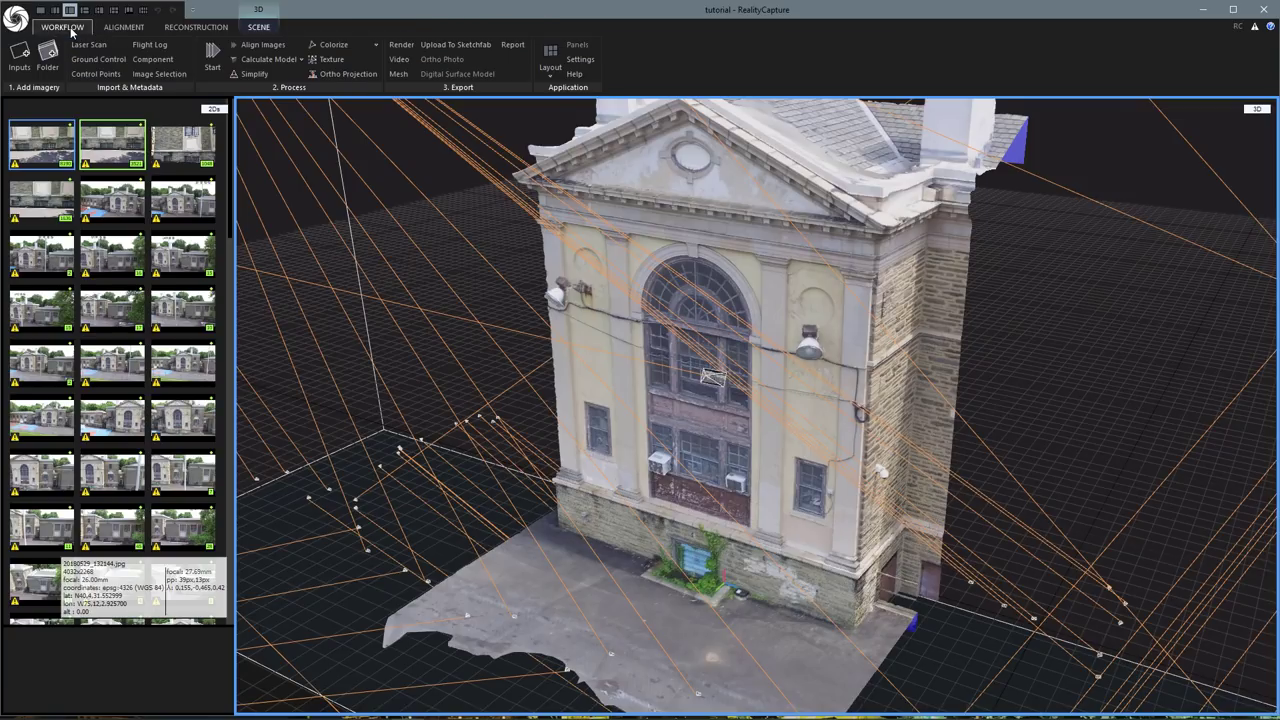
Set the Simplify tool's target triangle count to about five million.
{"action": "left_click", "coordinate": [255, 74]}
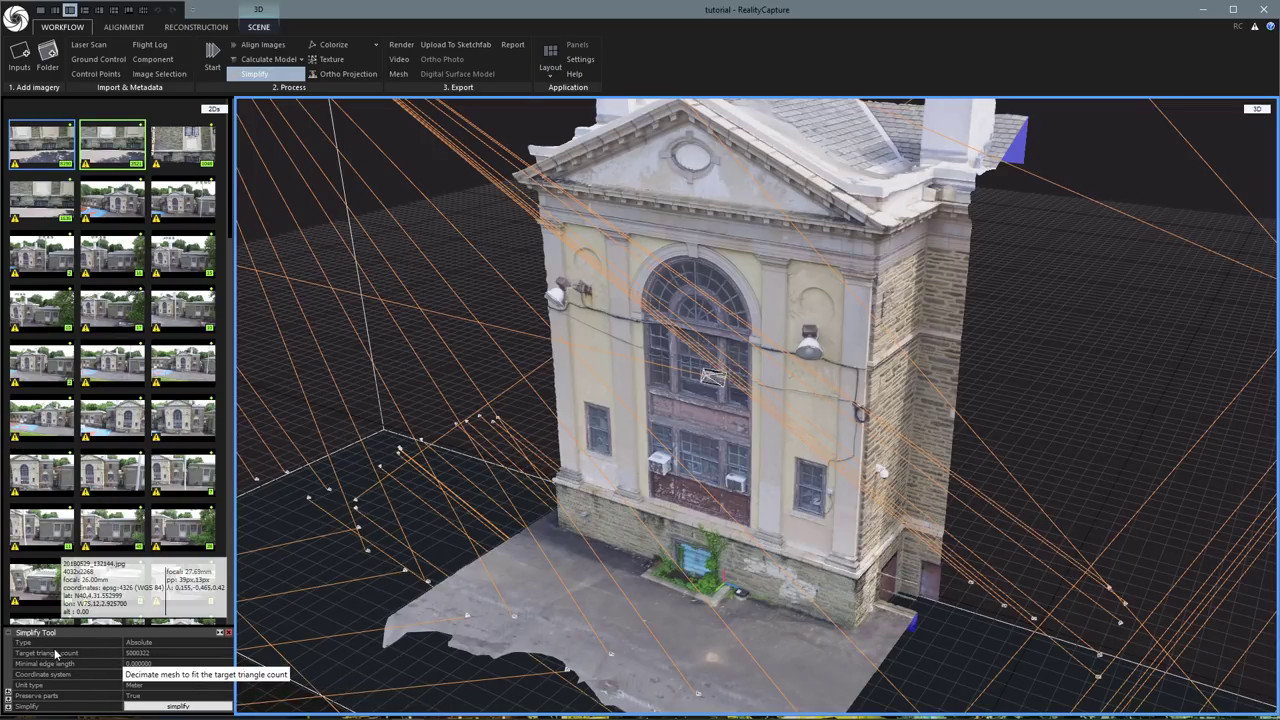
{"action": "left_click", "coordinate": [136, 655]}
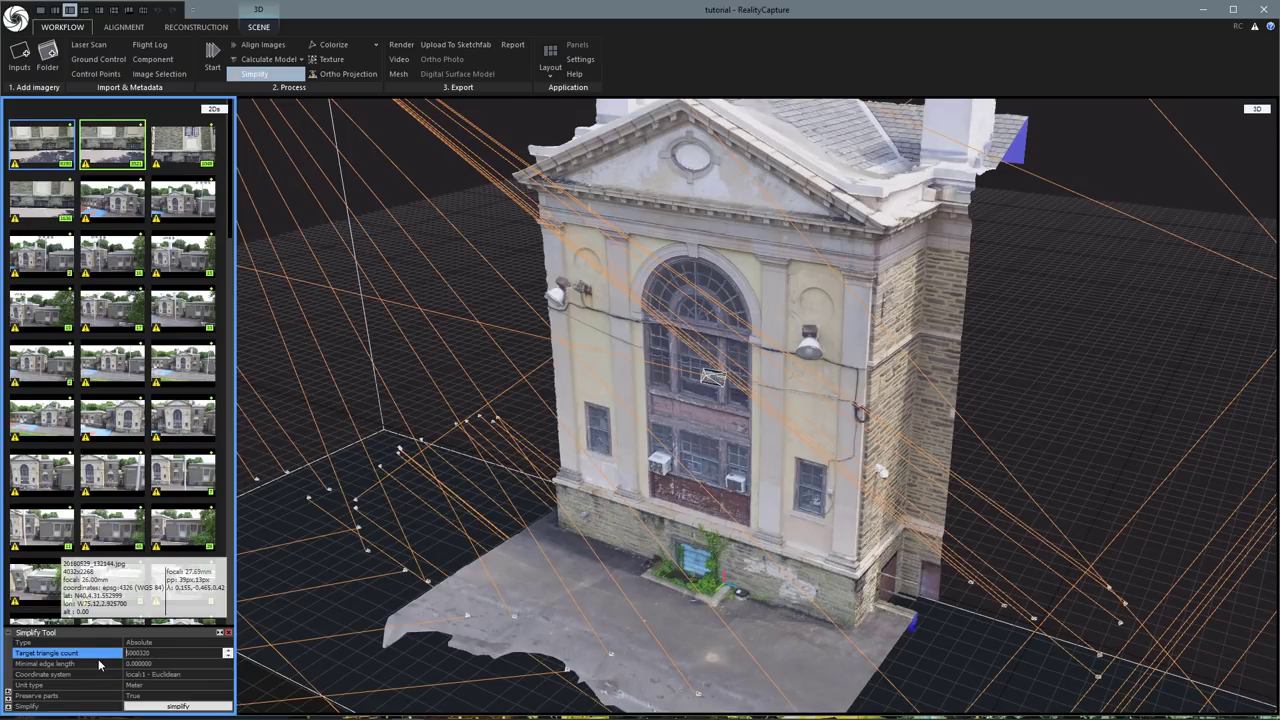
{"action": "scroll", "coordinate": [753, 548], "scroll_direction": "up", "scroll_amount": 3}
{"action": "scroll", "coordinate": [735, 548], "scroll_direction": "down", "scroll_amount": 2}
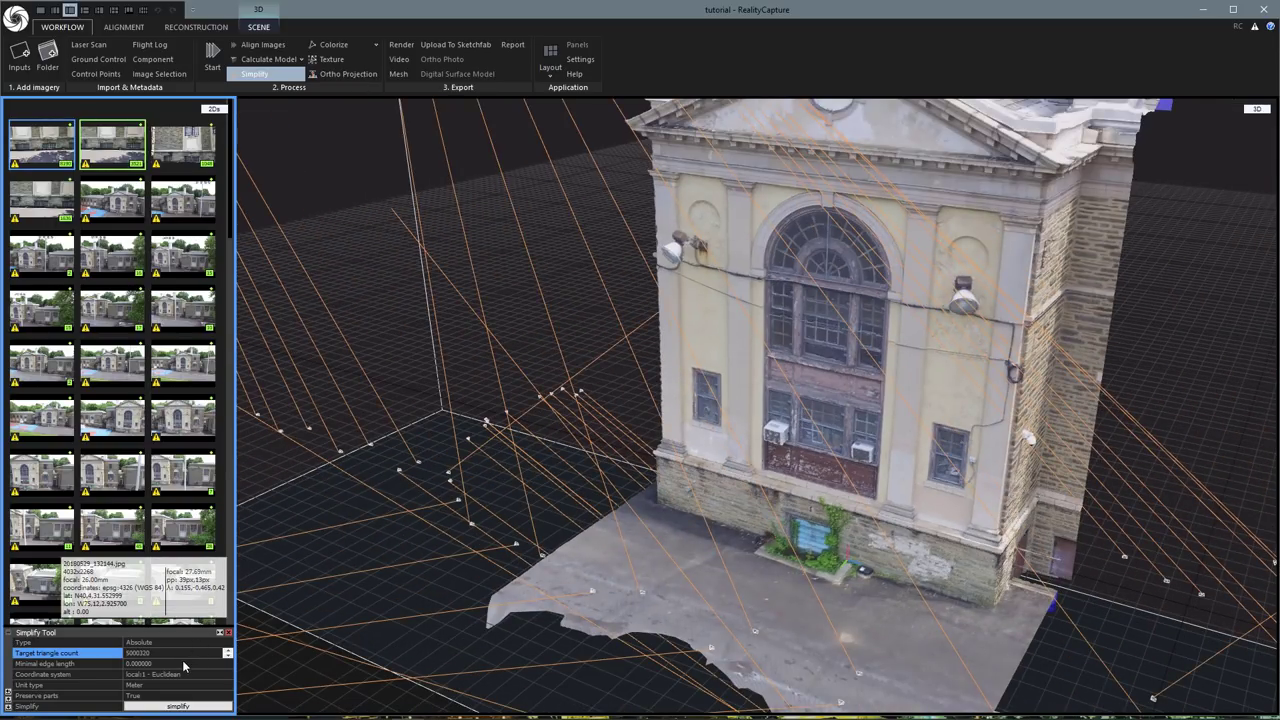
{"action": "type", "text": "1"}
{"action": "left_click", "coordinate": [150, 652]}
Run the simplification and zoom over the reduced coloured model.
{"action": "left_click", "coordinate": [178, 706]}
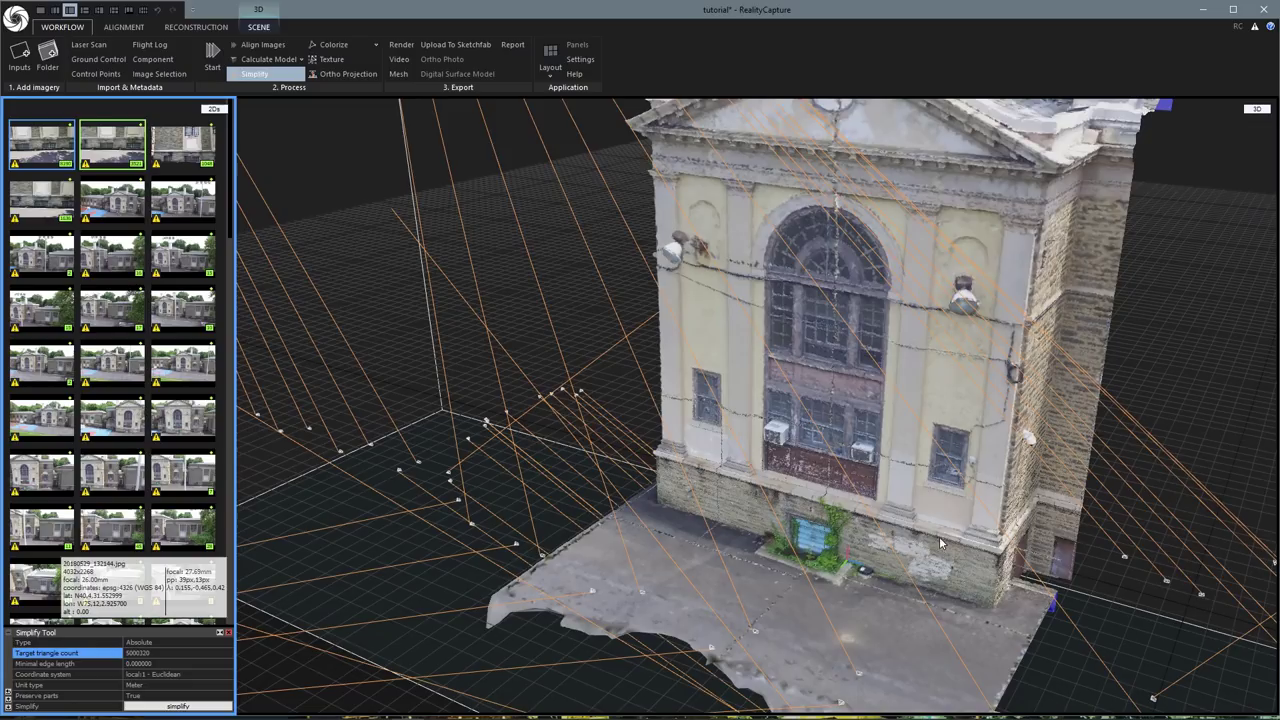
{"action": "scroll", "coordinate": [1048, 538], "scroll_direction": "up", "scroll_amount": 2}
{"action": "scroll", "coordinate": [1048, 538], "scroll_direction": "up", "scroll_amount": 2}
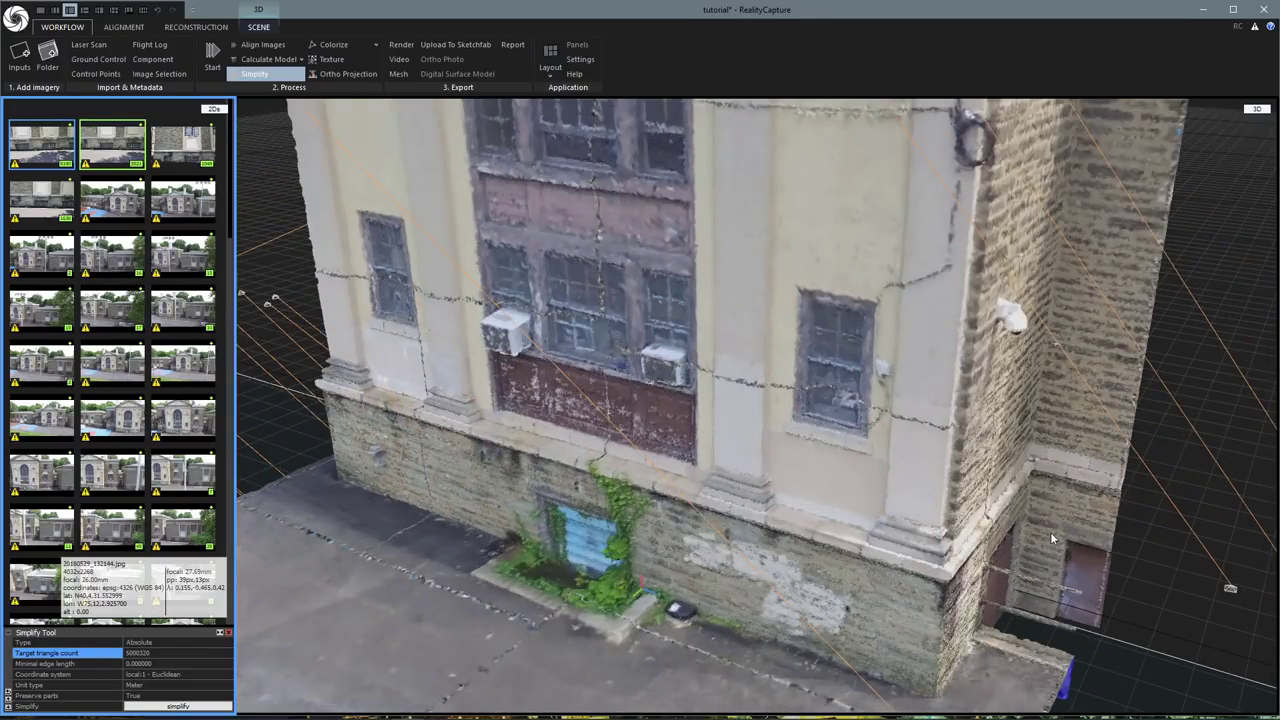
{"action": "scroll", "coordinate": [1050, 538], "scroll_direction": "down", "scroll_amount": 3}
{"action": "scroll", "coordinate": [1050, 535], "scroll_direction": "down", "scroll_amount": 4}
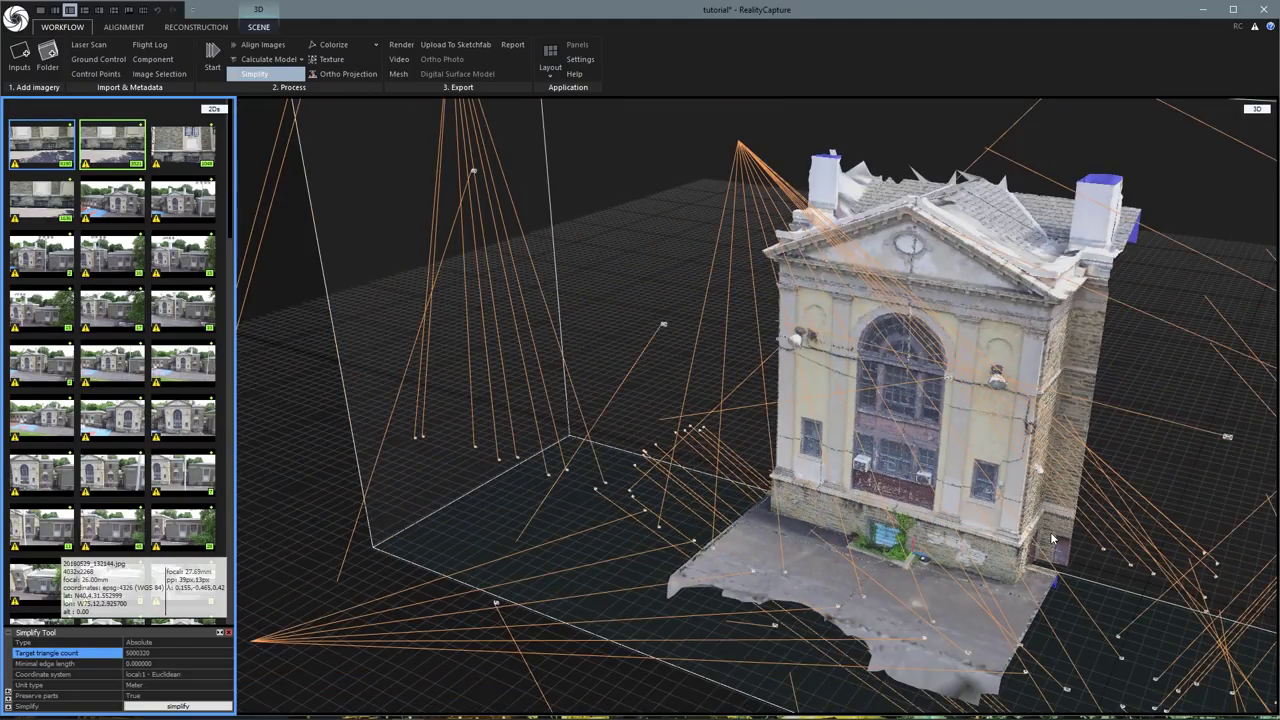
Turn the view to face the building front and enter clipping-box editing.
{"action": "left_click", "coordinate": [1112, 504]}
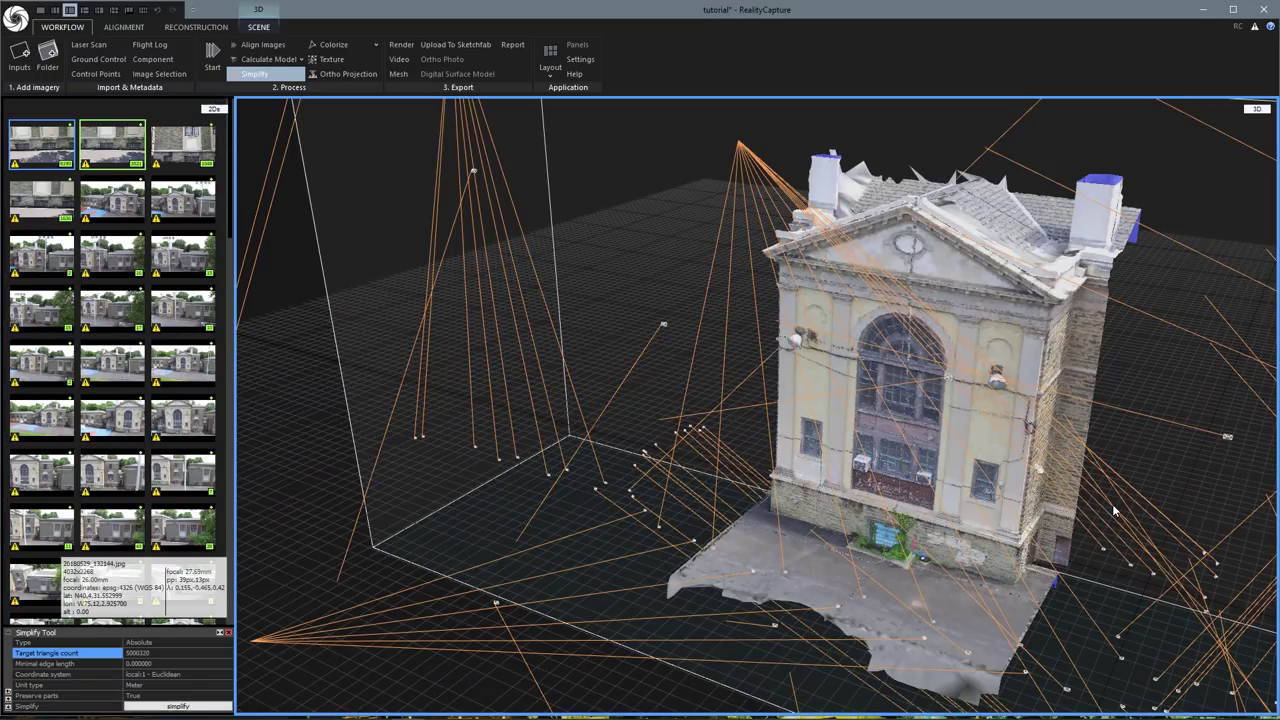
{"action": "left_click_drag", "start_coordinate": [1159, 482], "coordinate": [772, 296]}
{"action": "left_click", "coordinate": [258, 26]}
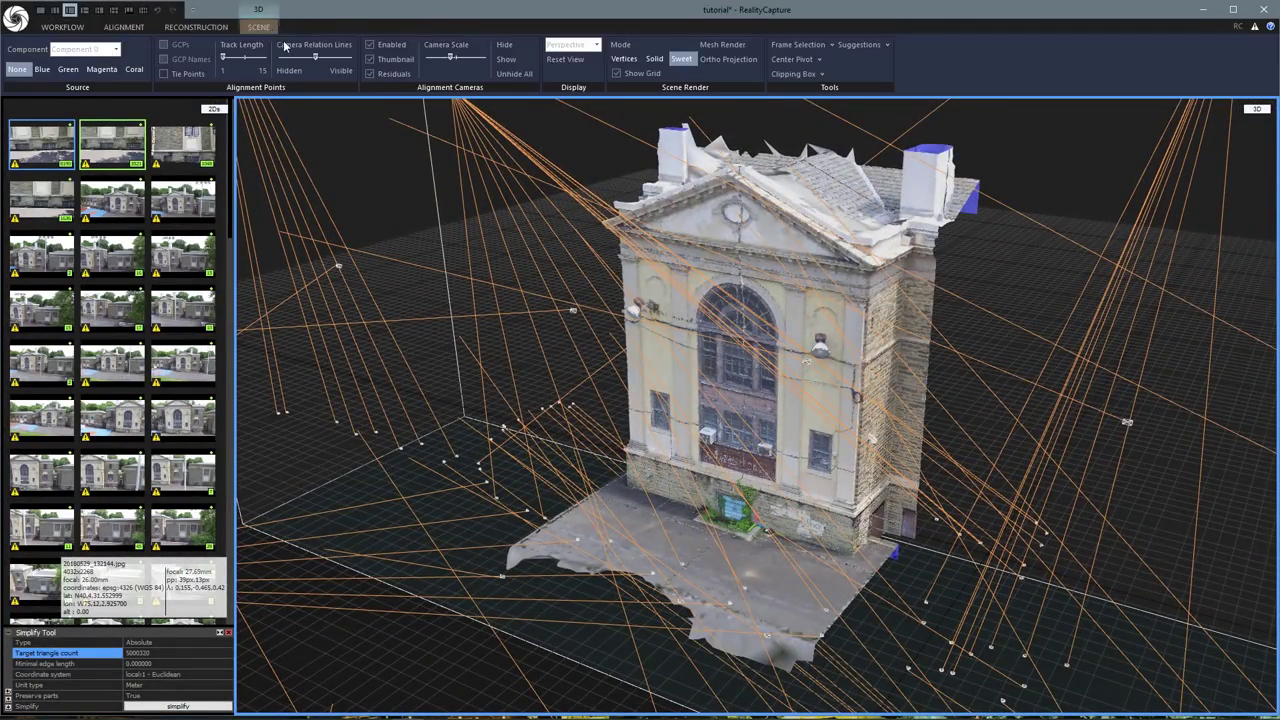
{"action": "left_click", "coordinate": [821, 75]}
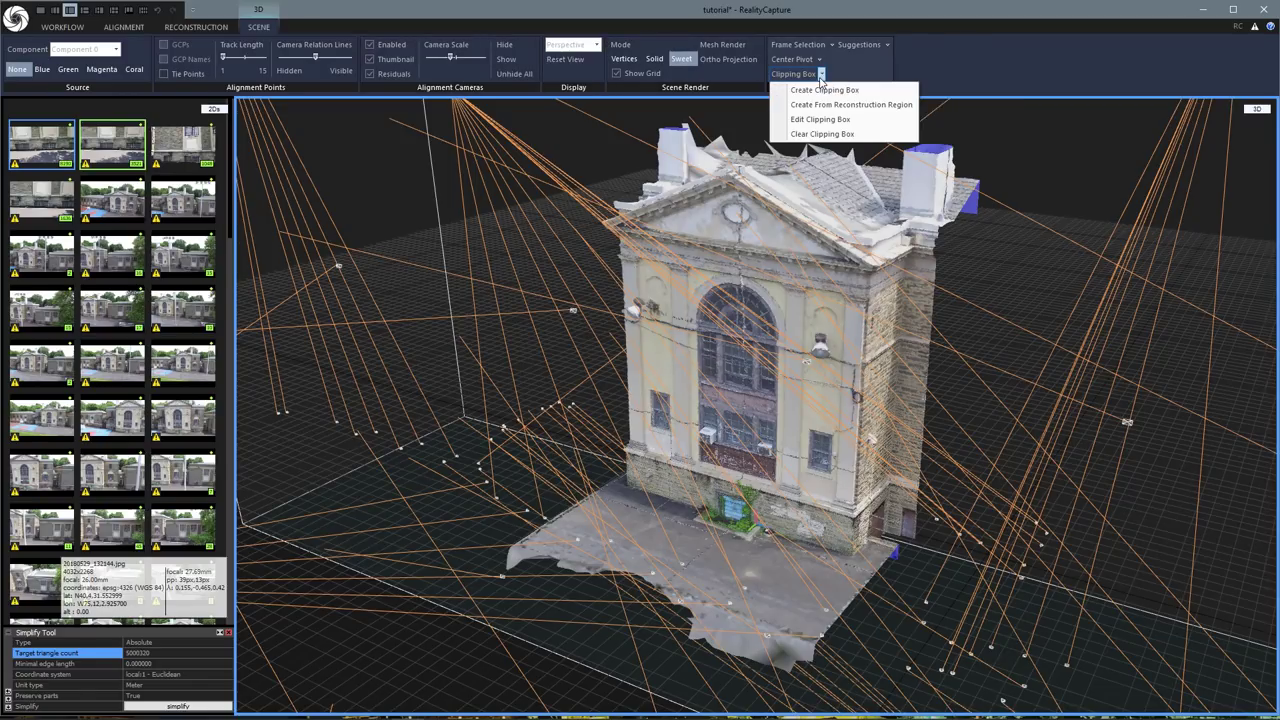
{"action": "left_click", "coordinate": [815, 120]}
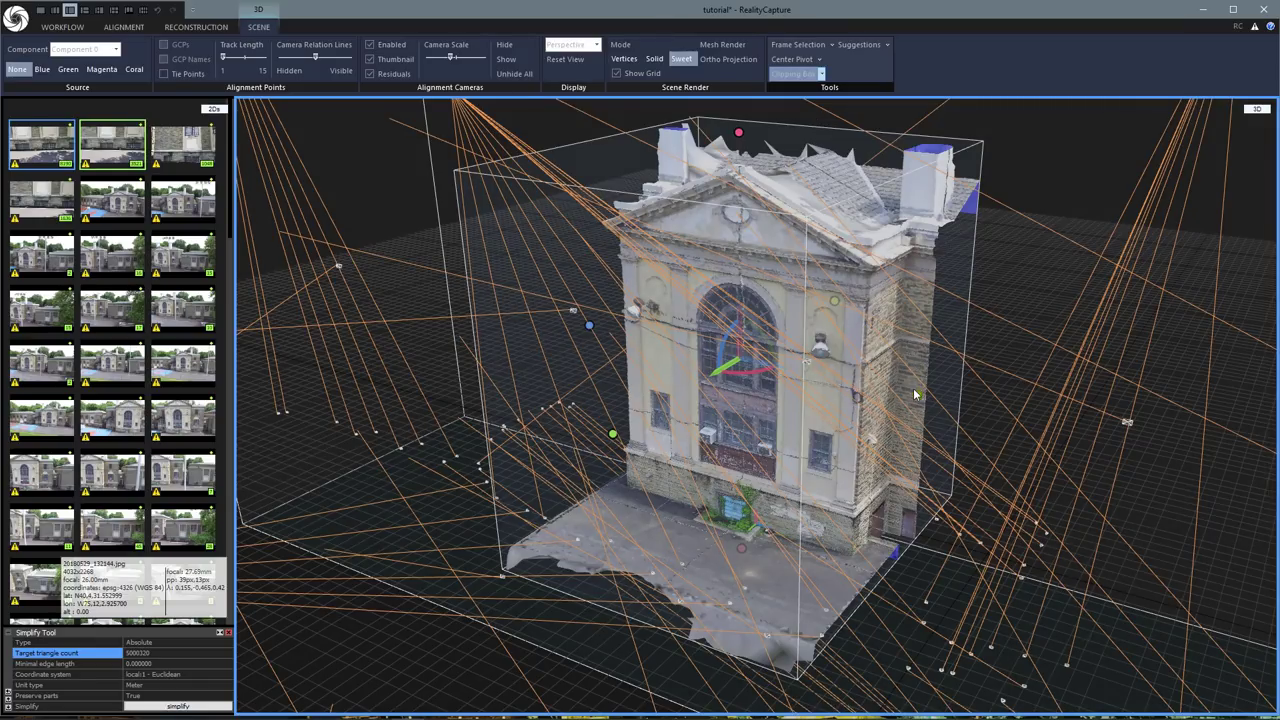
Extend the clipping box right, left and forward over the ground, and raise its top.
{"action": "left_click_drag", "start_coordinate": [913, 388], "coordinate": [1273, 565]}
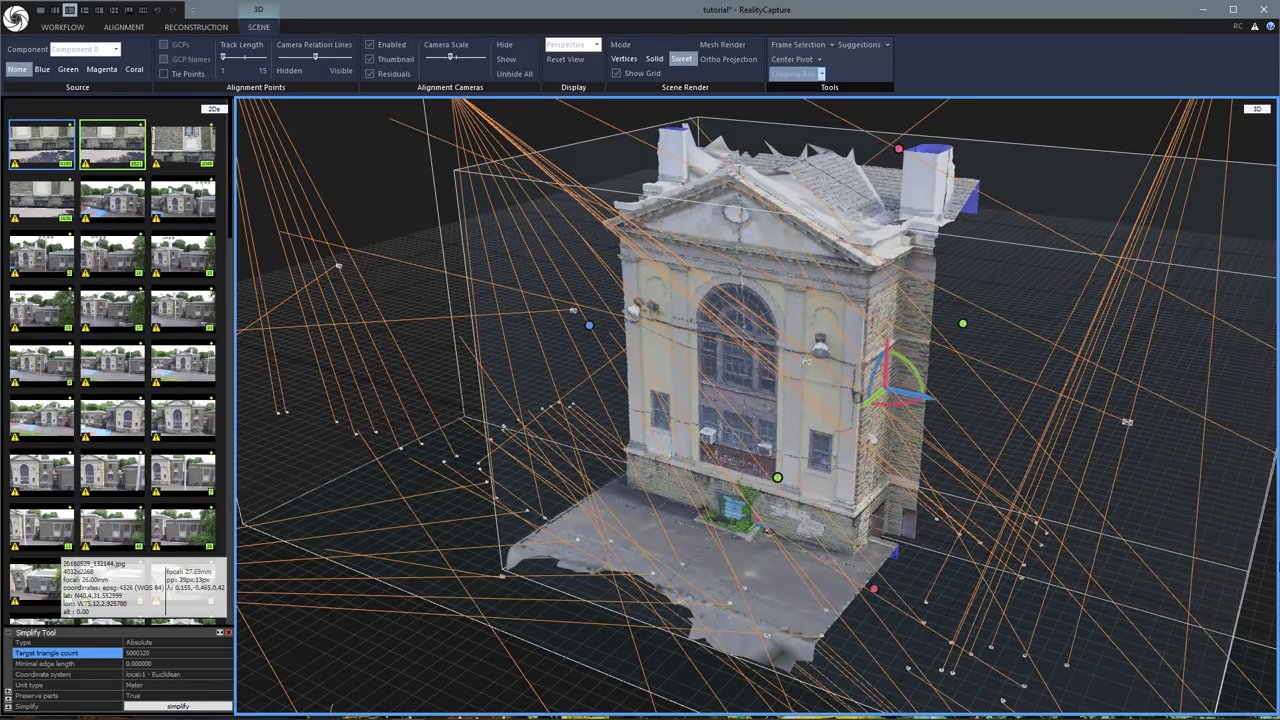
{"action": "left_click_drag", "start_coordinate": [590, 328], "coordinate": [262, 256]}
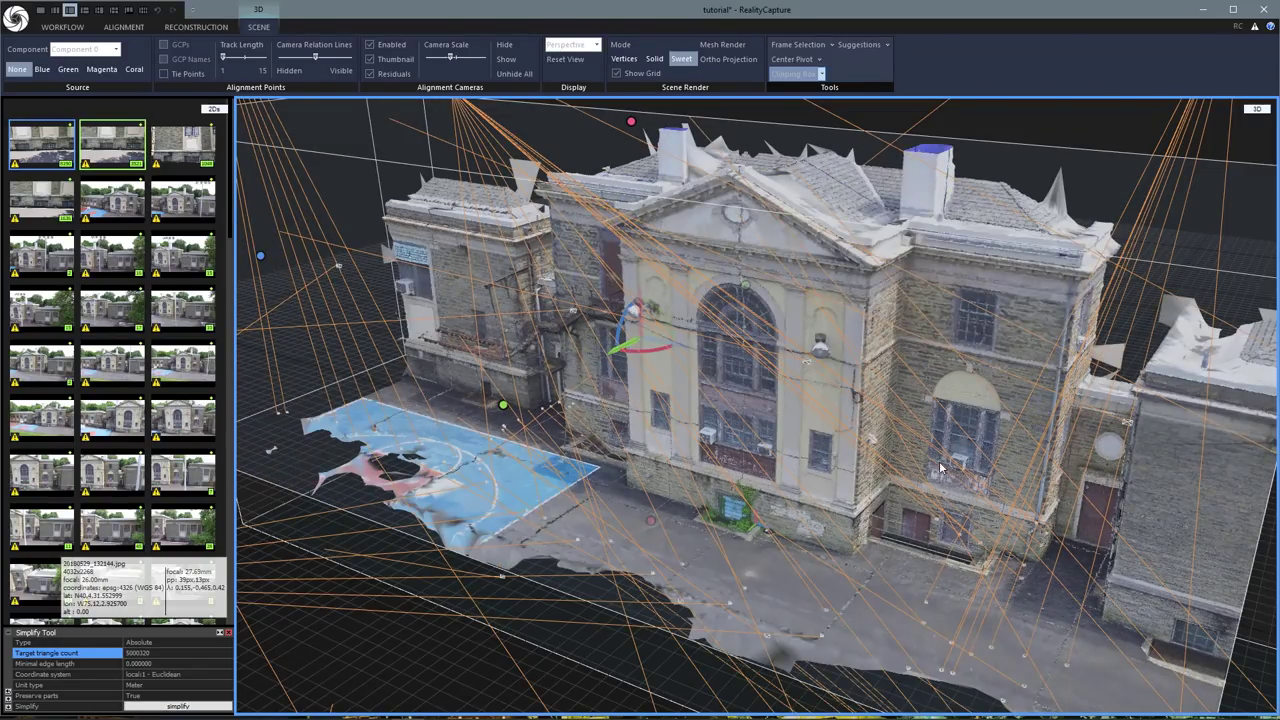
{"action": "left_click_drag", "start_coordinate": [651, 525], "coordinate": [655, 588]}
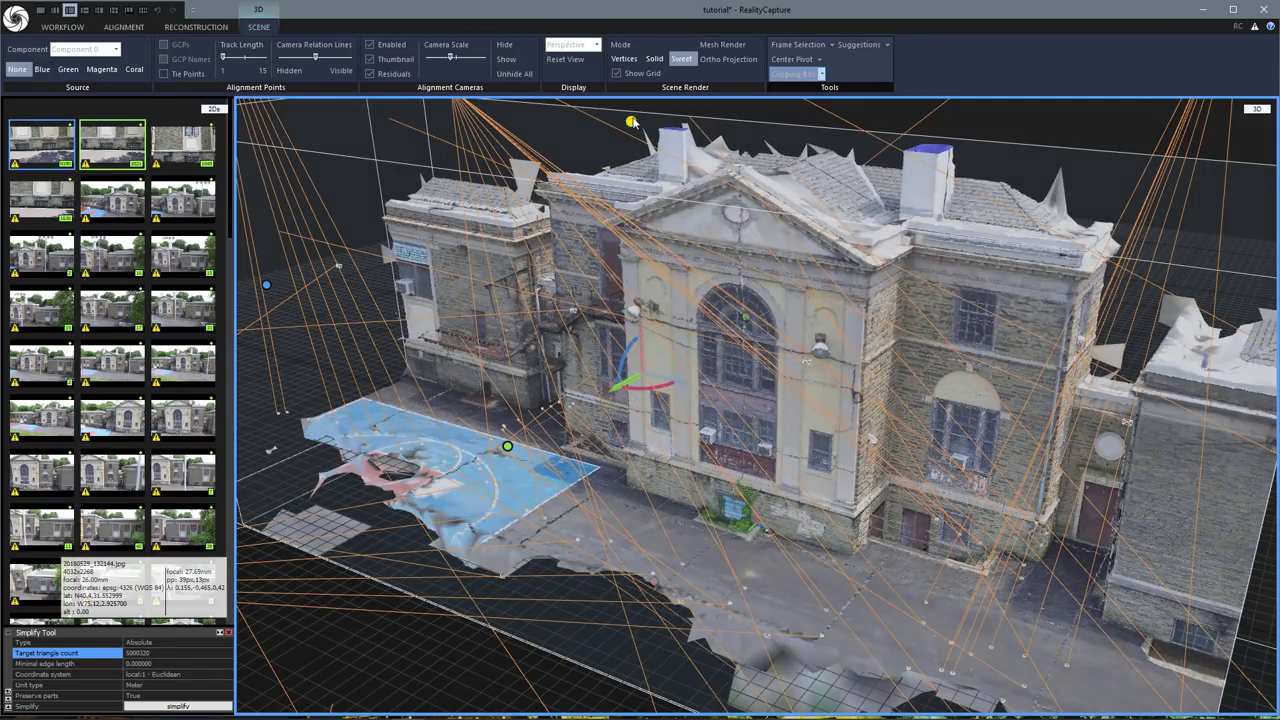
{"action": "left_click_drag", "start_coordinate": [740, 390], "coordinate": [796, 406]}
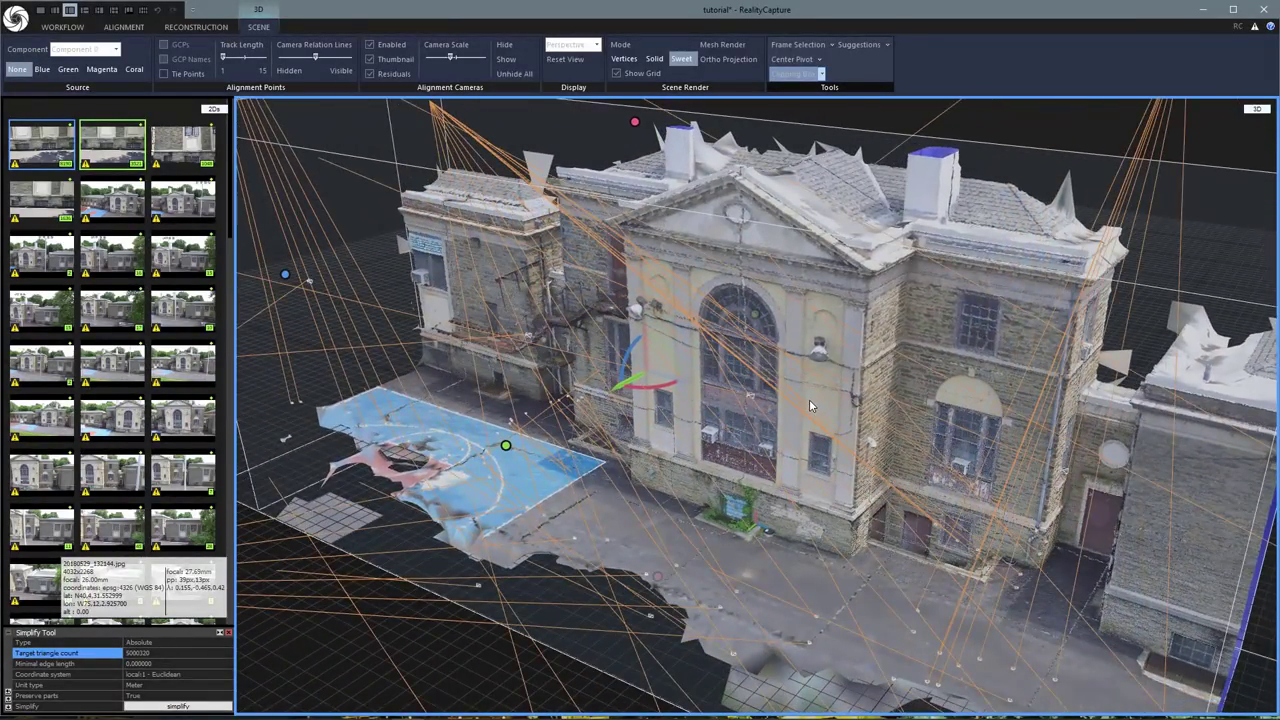
{"action": "scroll", "coordinate": [809, 399], "scroll_direction": "down", "scroll_amount": 3}
{"action": "scroll", "coordinate": [809, 399], "scroll_direction": "up", "scroll_amount": 3}
{"action": "scroll", "coordinate": [675, 187], "scroll_direction": "down", "scroll_amount": 3}
{"action": "scroll", "coordinate": [675, 187], "scroll_direction": "up", "scroll_amount": 2}
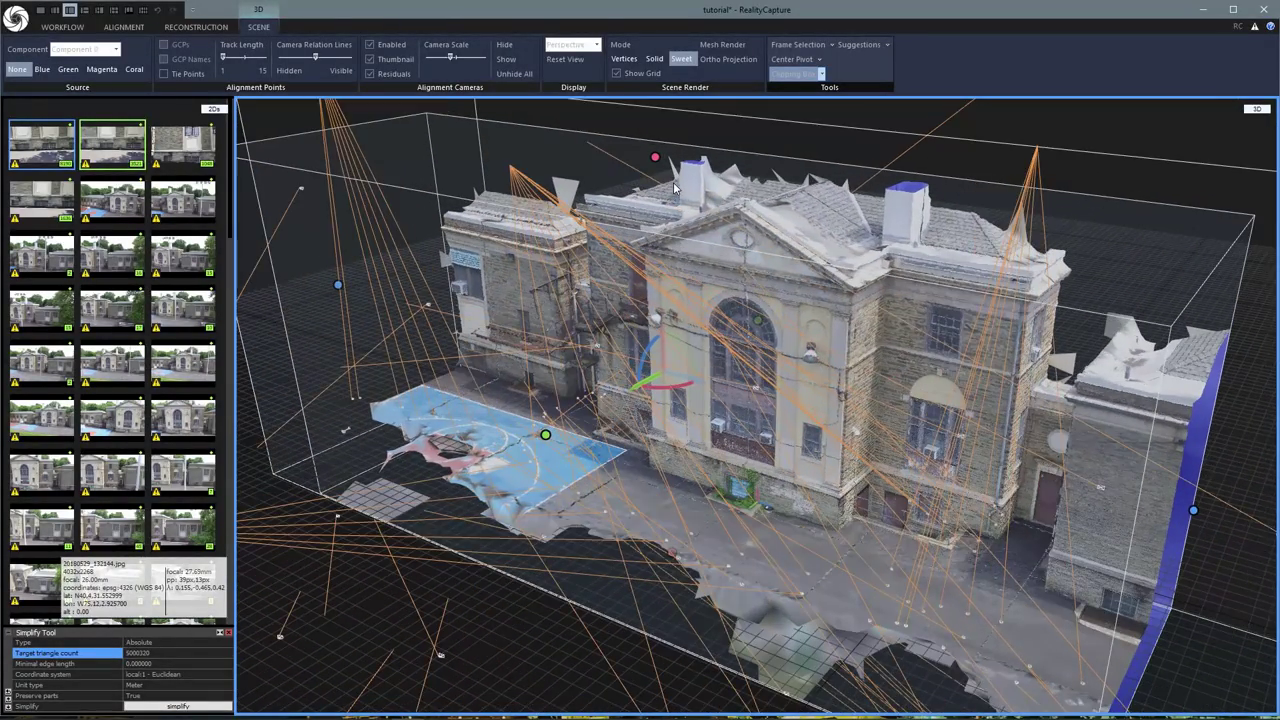
{"action": "left_click_drag", "start_coordinate": [655, 160], "coordinate": [670, 90]}
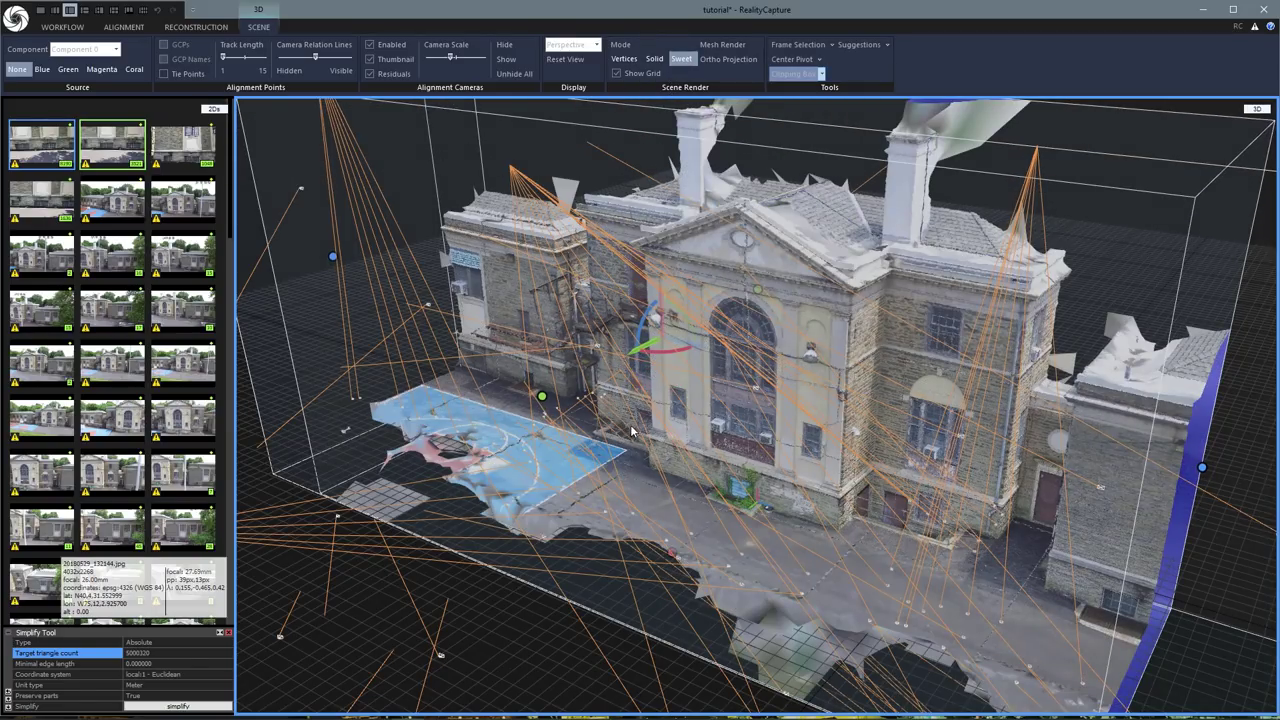
{"action": "scroll", "coordinate": [1022, 614], "scroll_direction": "up", "scroll_amount": 1}
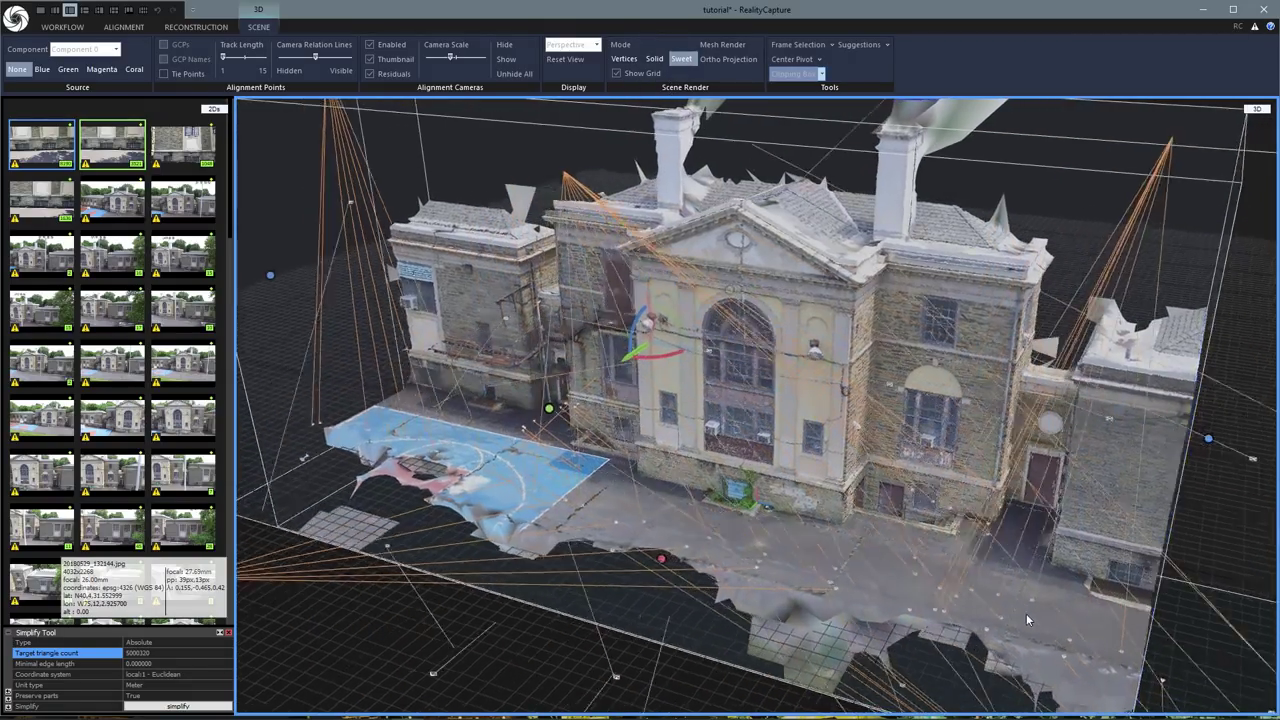
{"action": "scroll", "coordinate": [1022, 614], "scroll_direction": "down", "scroll_amount": 5}
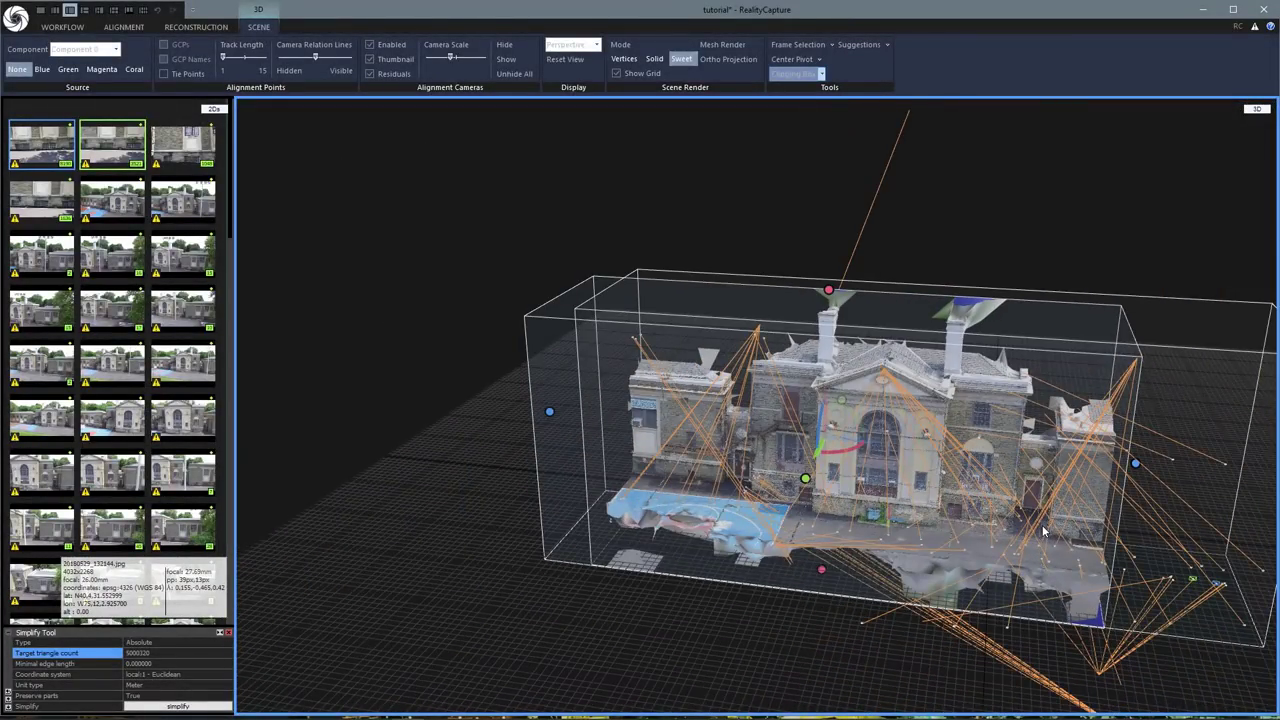
Widen the clipping box further to the right and slightly to the left.
{"action": "left_click_drag", "start_coordinate": [1136, 470], "coordinate": [1262, 468]}
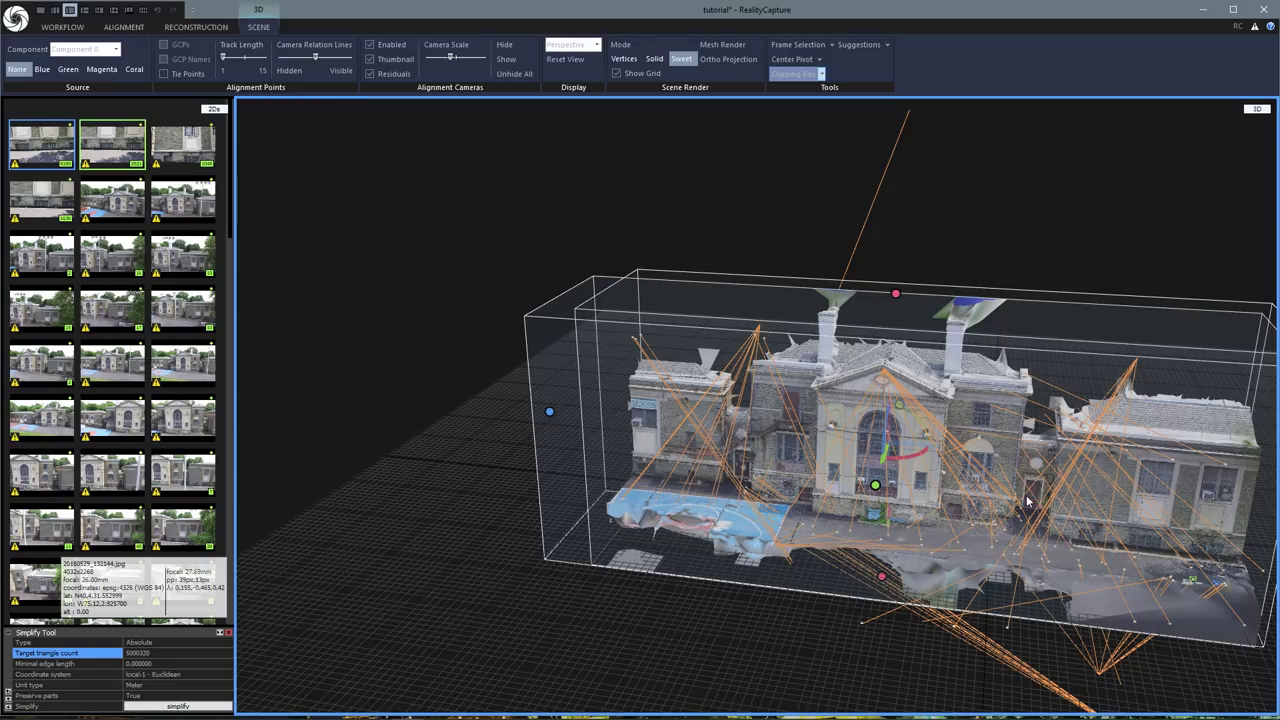
{"action": "left_click_drag", "start_coordinate": [549, 411], "coordinate": [984, 508]}
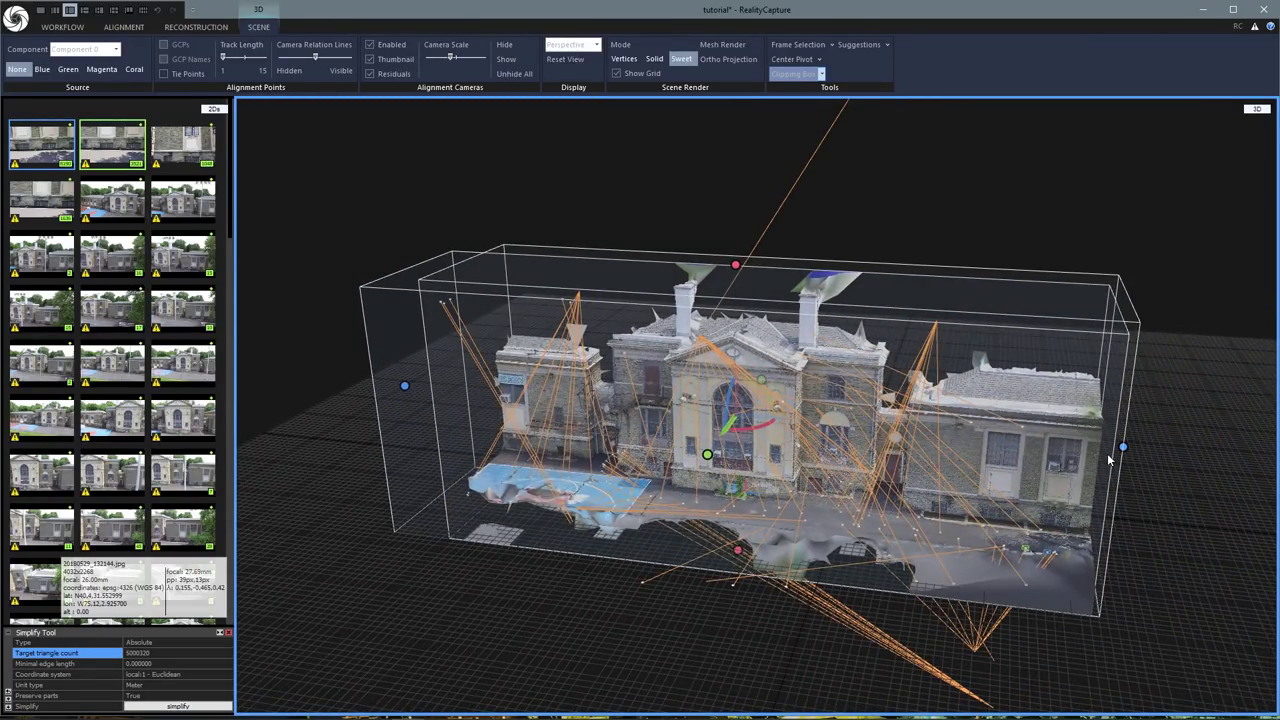
{"action": "left_click_drag", "start_coordinate": [1123, 447], "coordinate": [1143, 449]}
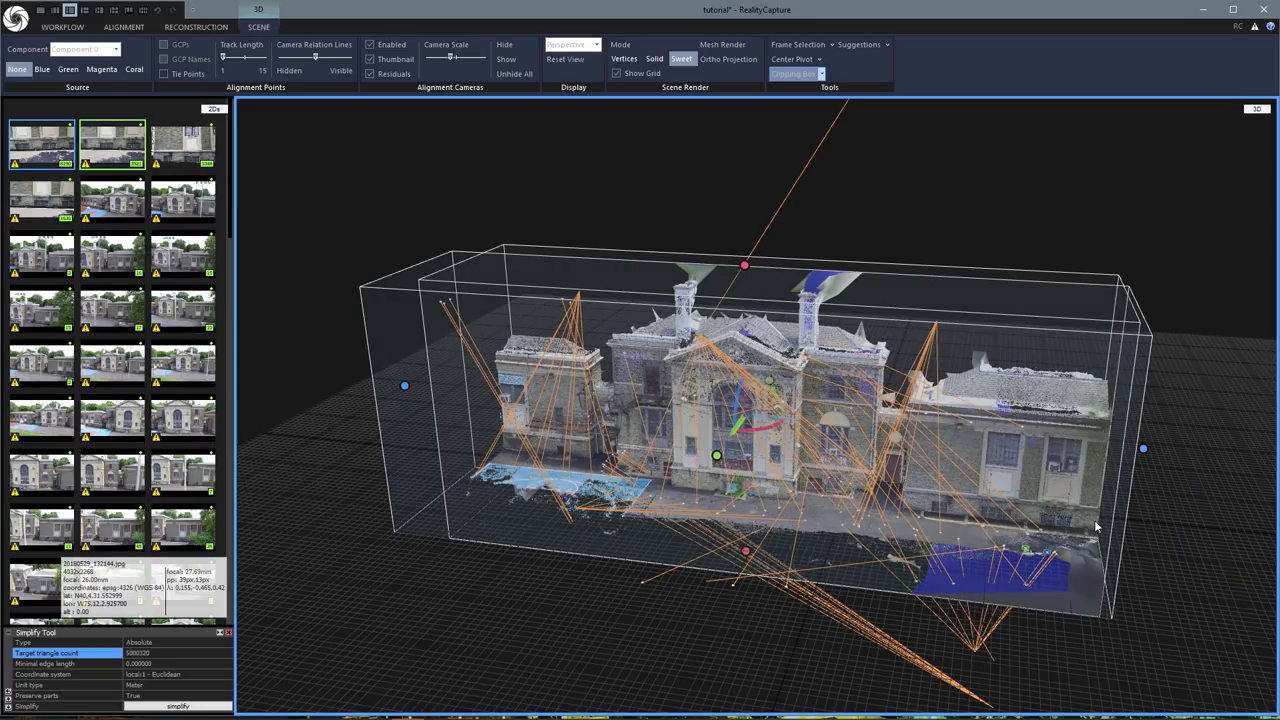
View the textured building from its right side, the facade front and a wide courtyard angle.
{"action": "mouse_move", "coordinate": [966, 545]}
{"action": "left_mouse_down"}
{"action": "mouse_move", "coordinate": [800, 537]}
{"action": "mouse_move", "coordinate": [948, 560]}
{"action": "left_mouse_up"}
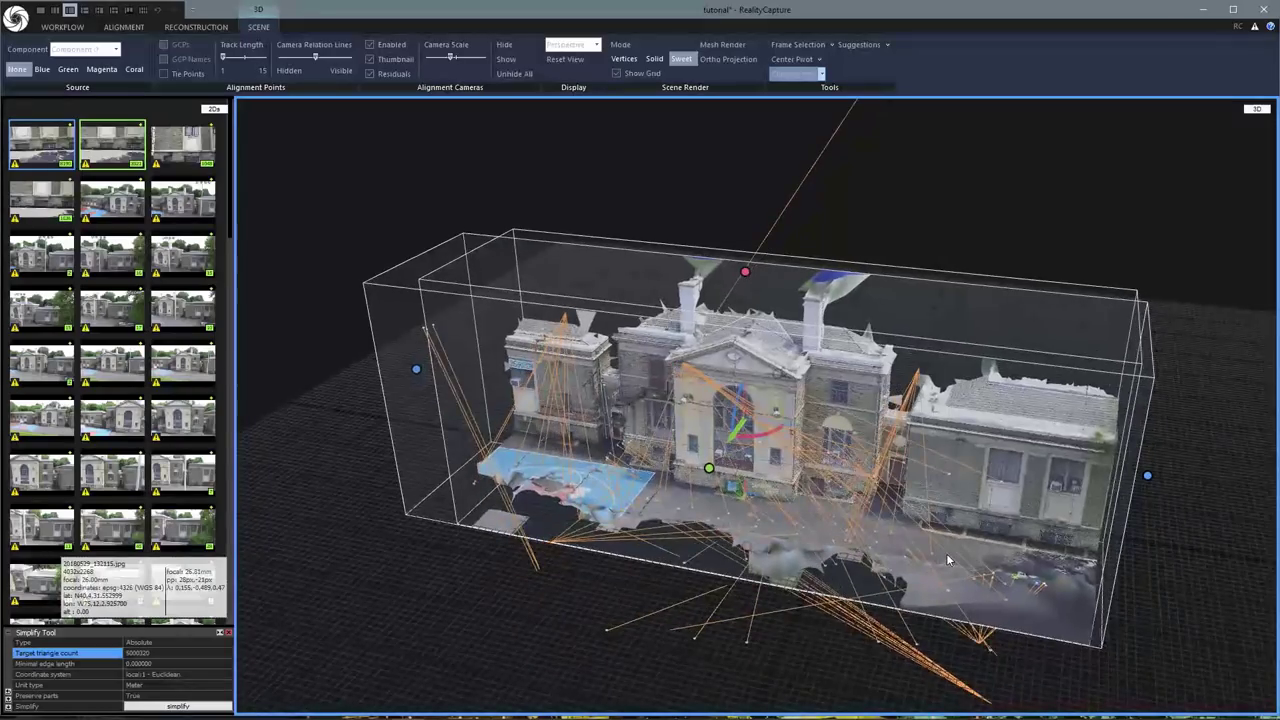
{"action": "scroll", "coordinate": [838, 489], "scroll_direction": "up", "scroll_amount": 5}
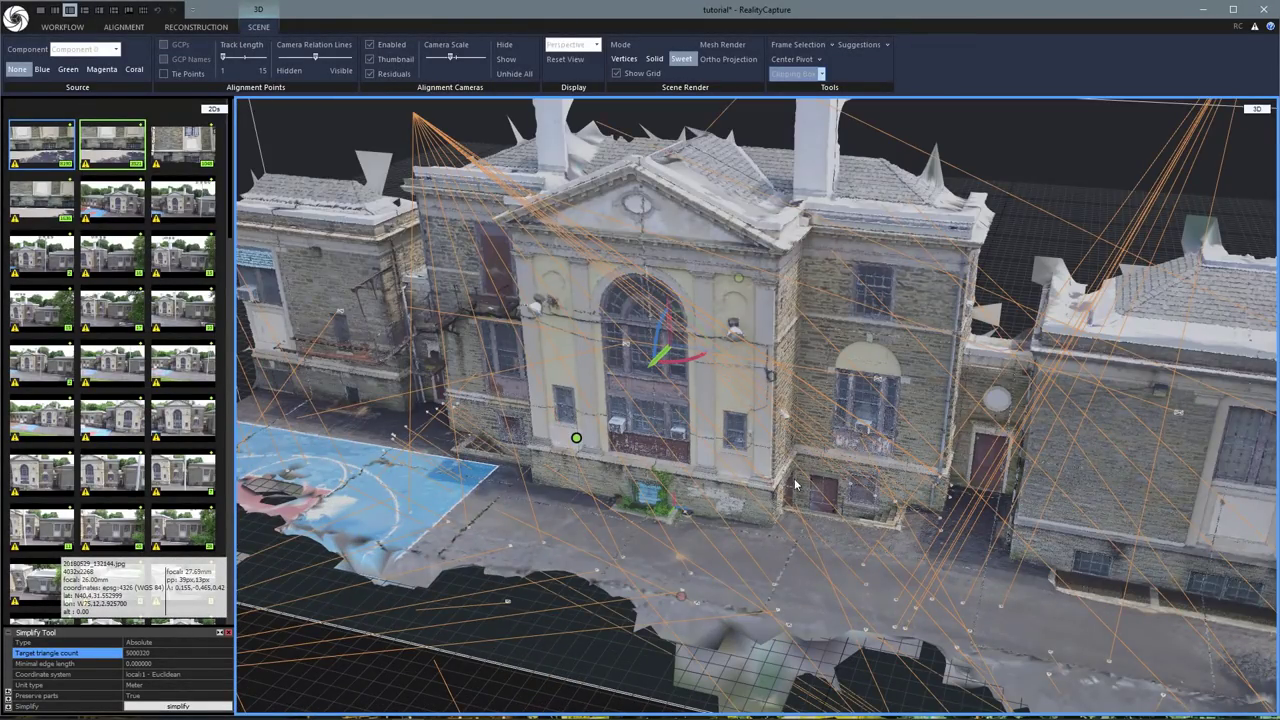
{"action": "left_click_drag", "start_coordinate": [715, 515], "coordinate": [600, 421]}
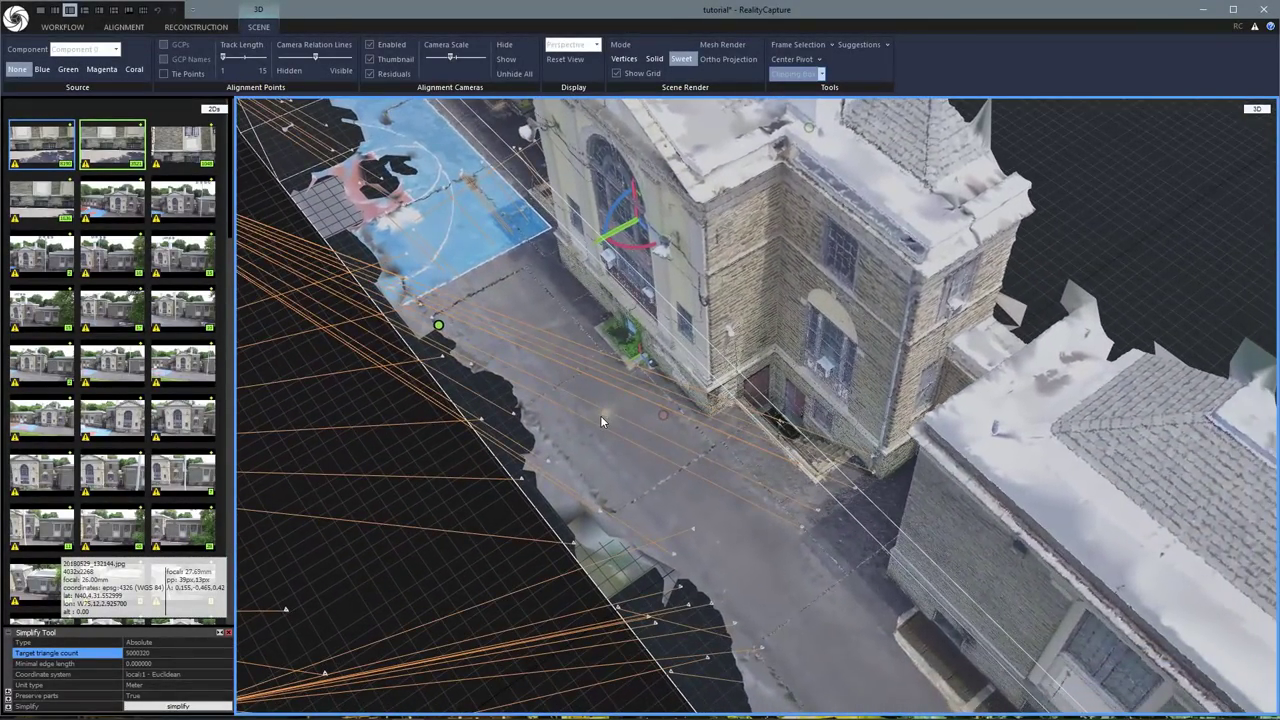
{"action": "scroll", "coordinate": [790, 438], "scroll_direction": "up", "scroll_amount": 10}
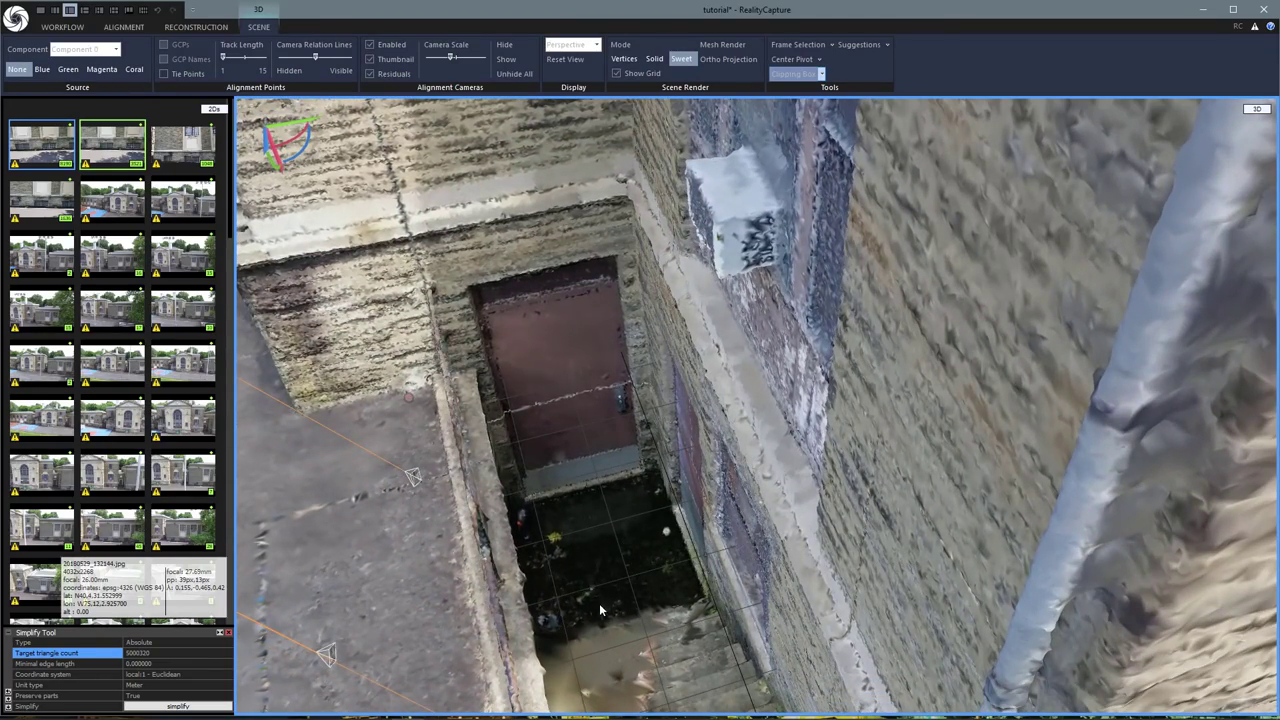
{"action": "scroll", "coordinate": [636, 570], "scroll_direction": "down", "scroll_amount": 6}
{"action": "left_click_drag", "start_coordinate": [623, 566], "coordinate": [852, 436]}
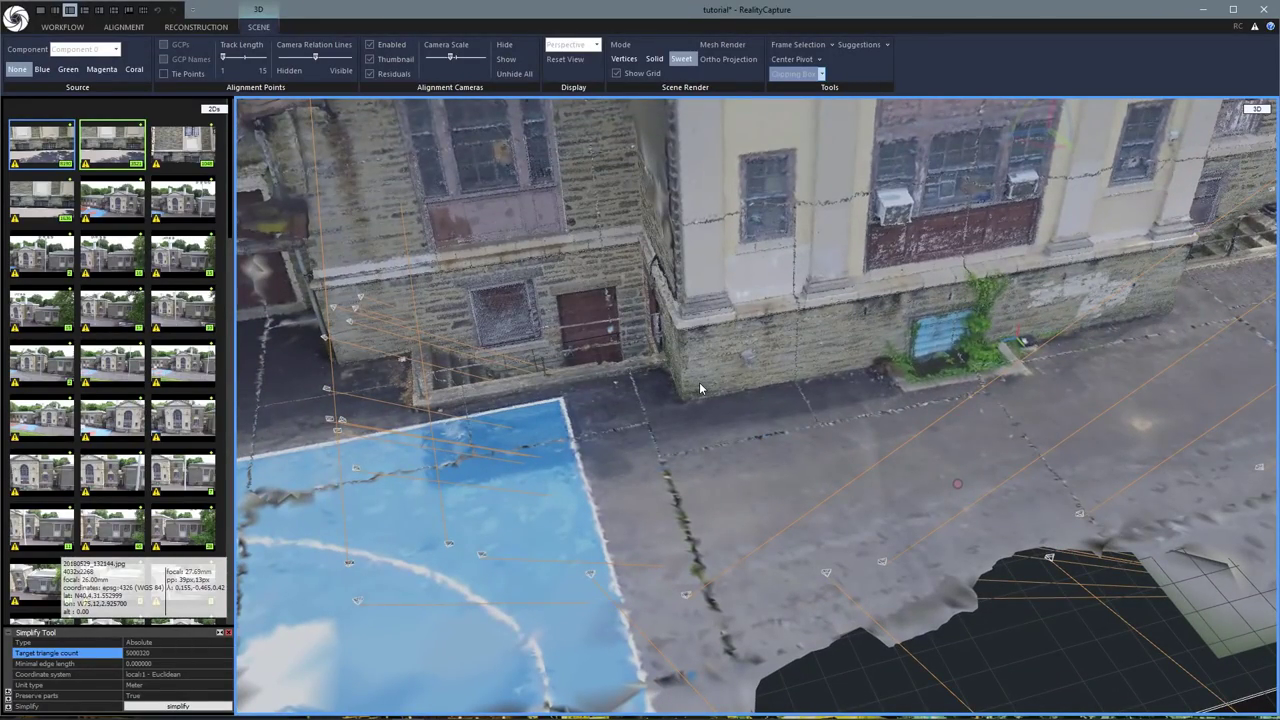
{"action": "left_click_drag", "start_coordinate": [638, 437], "coordinate": [901, 448]}
{"action": "scroll", "coordinate": [740, 427], "scroll_direction": "up", "scroll_amount": 5}
Move in close on the blue court, then back to a near frontal building view.
{"action": "left_click_drag", "start_coordinate": [740, 427], "coordinate": [576, 475]}
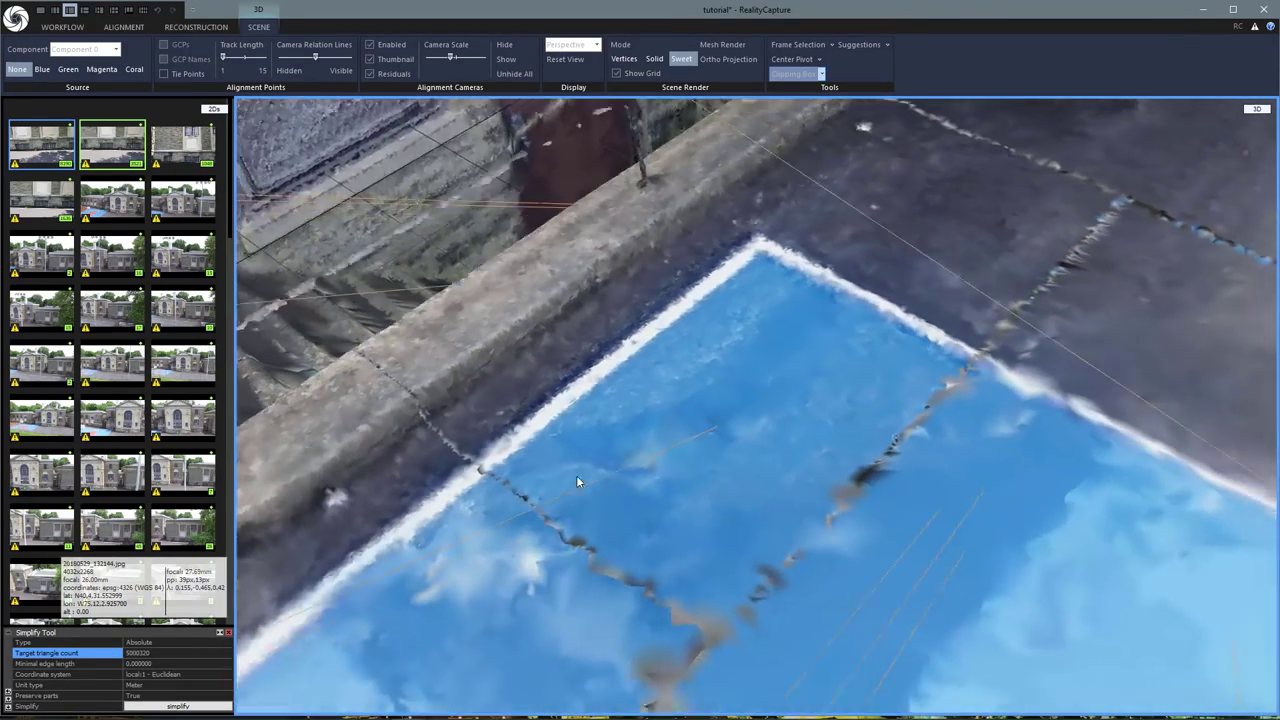
{"action": "scroll", "coordinate": [528, 452], "scroll_direction": "down", "scroll_amount": 10}
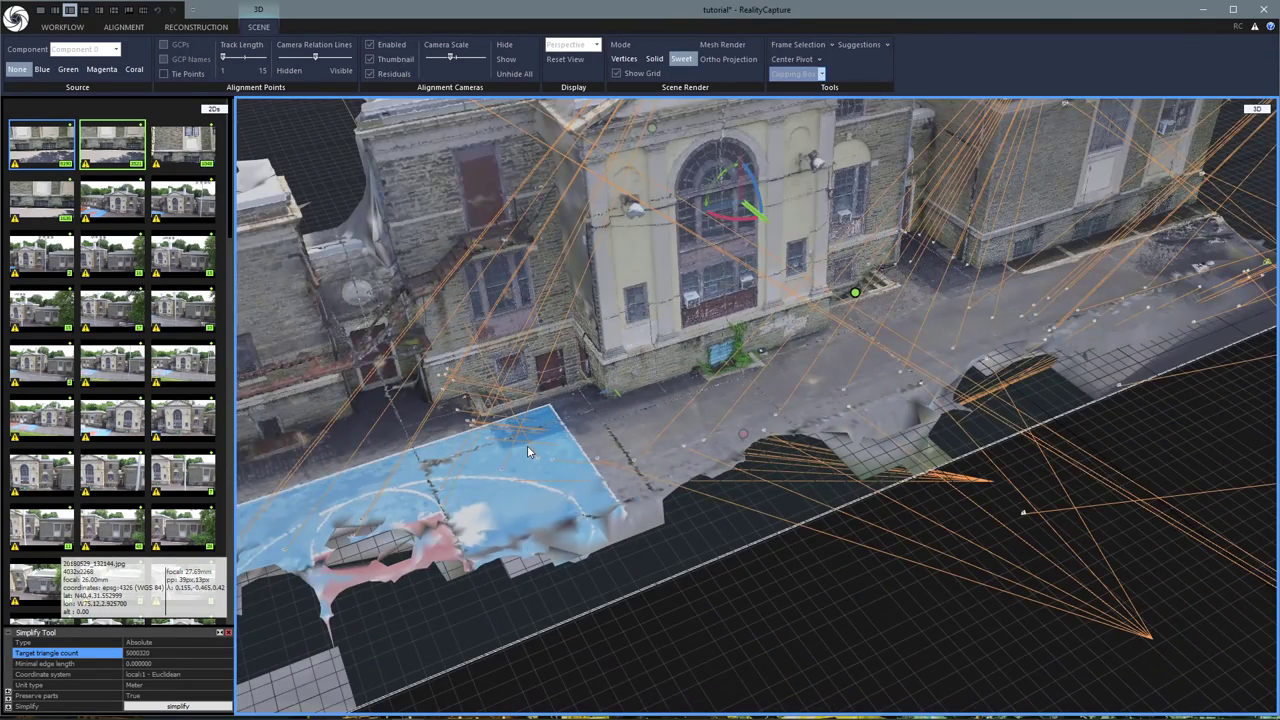
{"action": "left_click_drag", "start_coordinate": [660, 488], "coordinate": [618, 568]}
{"action": "scroll", "coordinate": [620, 572], "scroll_direction": "down", "scroll_amount": 8}
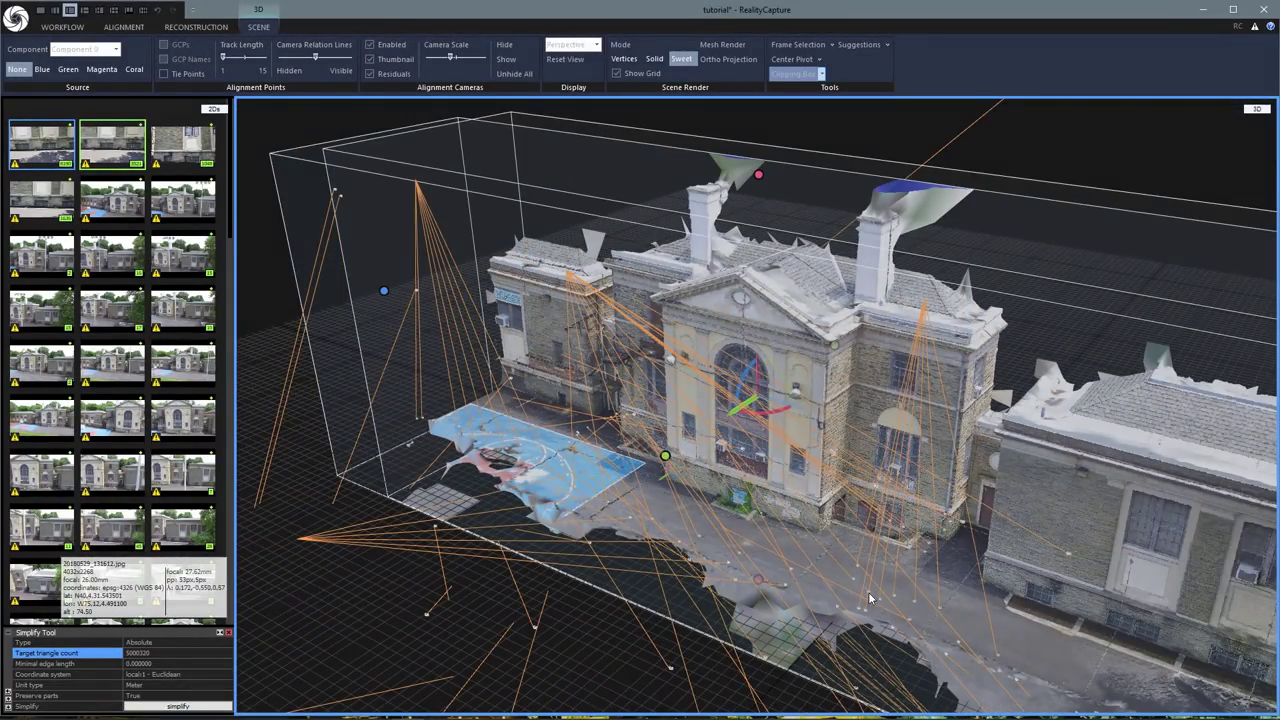
{"action": "right_click_drag", "start_coordinate": [869, 598], "coordinate": [740, 476]}
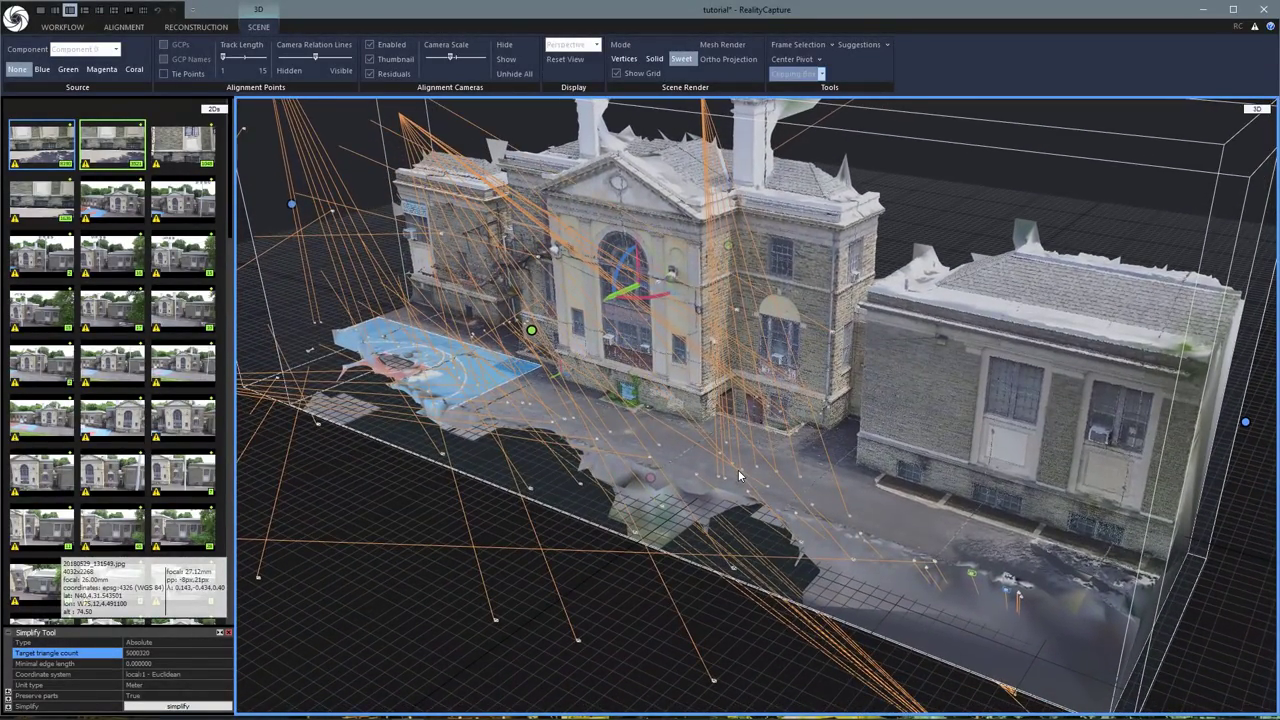
{"action": "left_click_drag", "start_coordinate": [731, 478], "coordinate": [703, 560]}
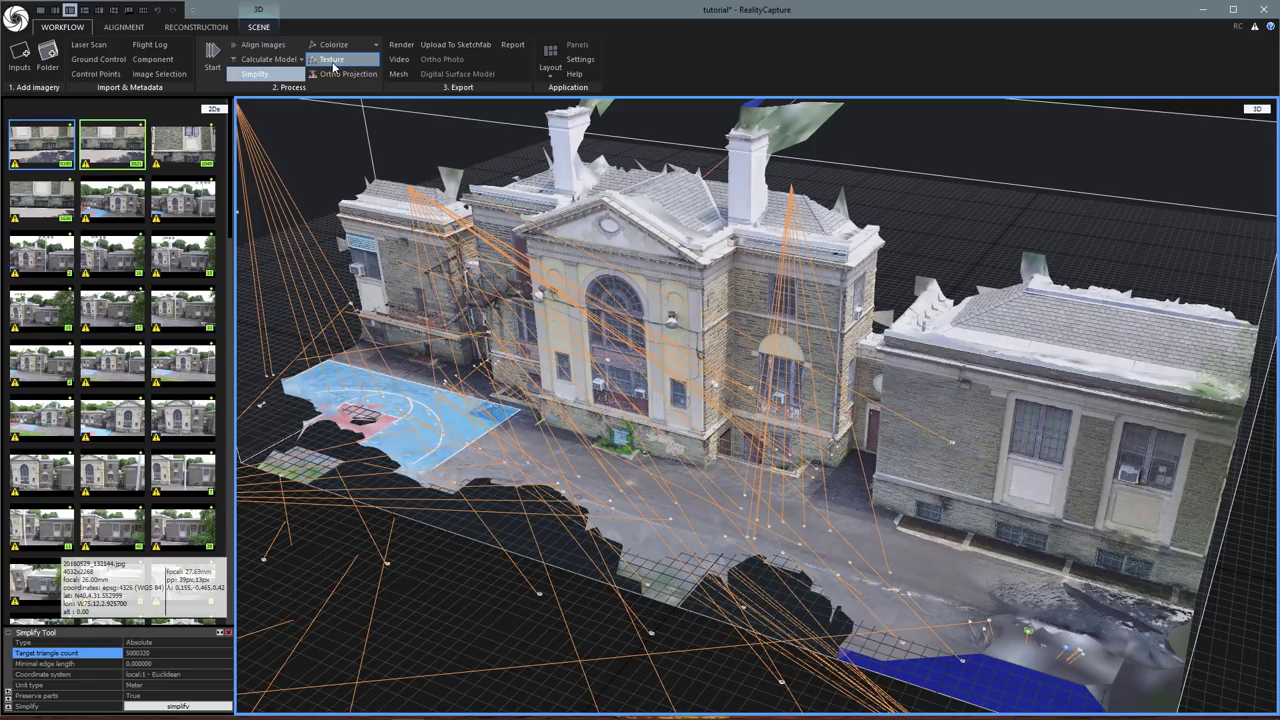
Simplify the model and export the mesh over the existing tutorial.obj in Water_Tower.
{"action": "left_click", "coordinate": [255, 76]}
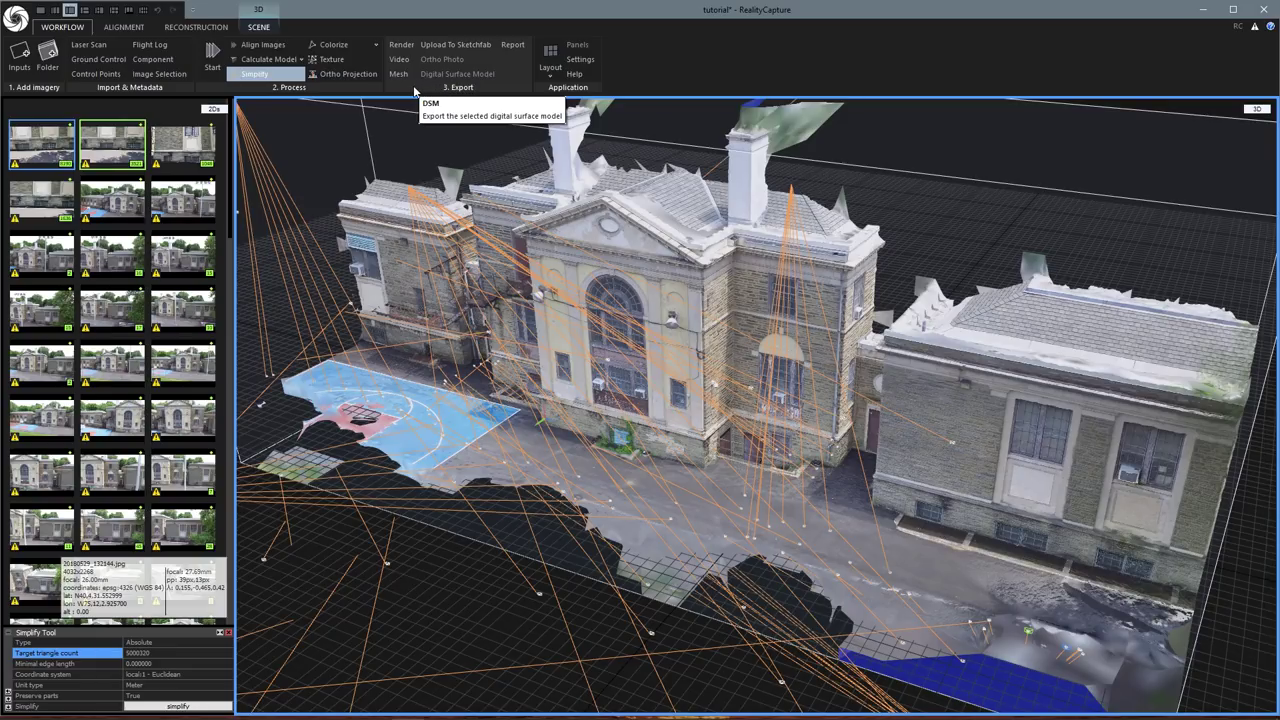
{"action": "left_click", "coordinate": [400, 72]}
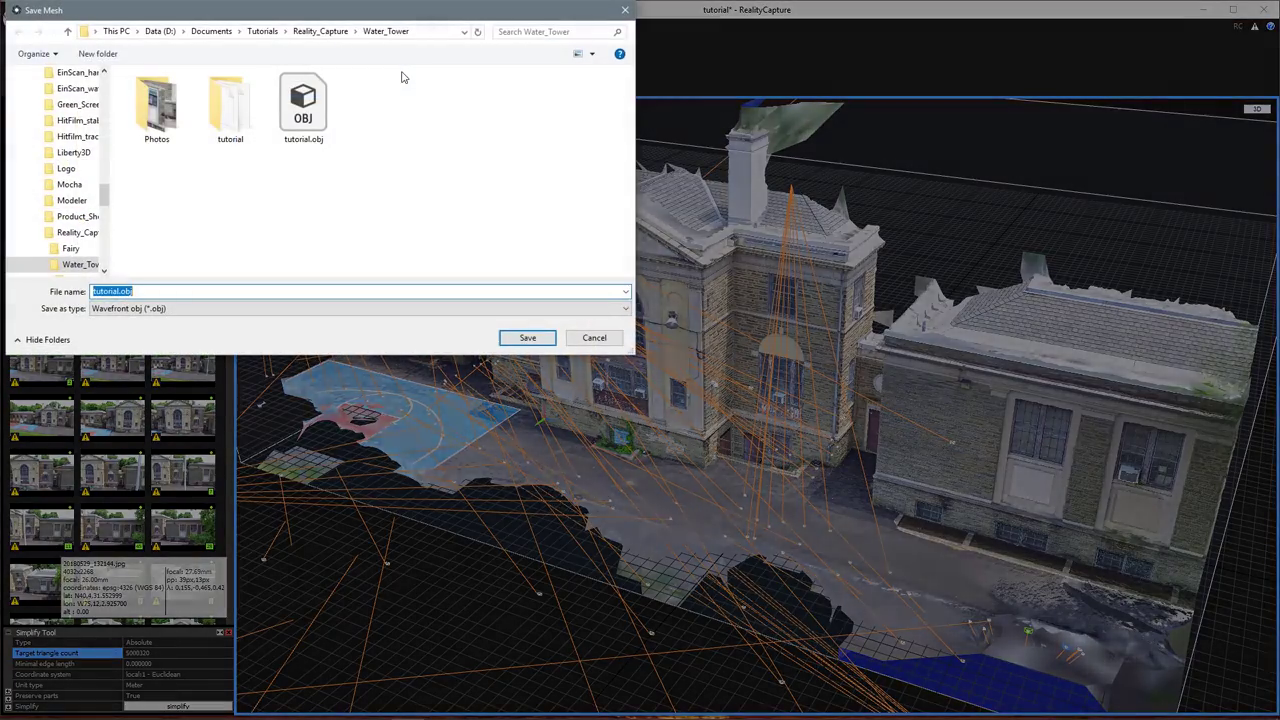
{"action": "left_click", "coordinate": [310, 122]}
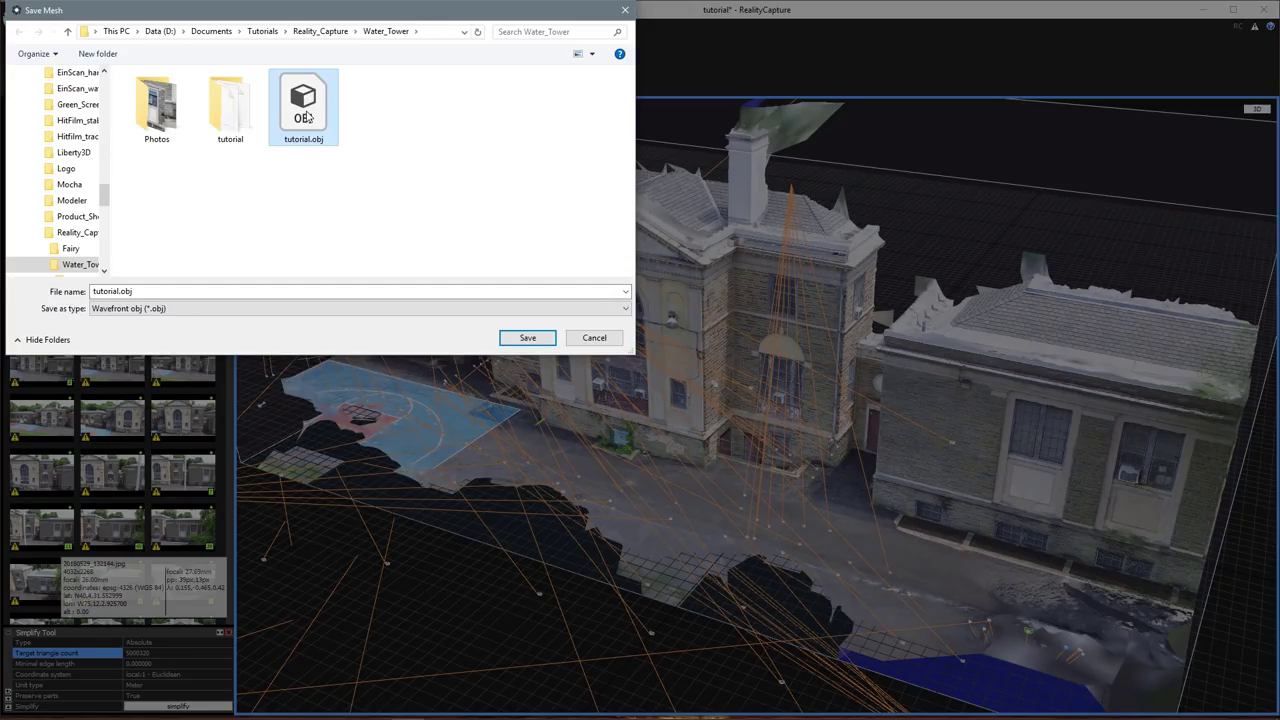
{"action": "double_click", "coordinate": [308, 118]}
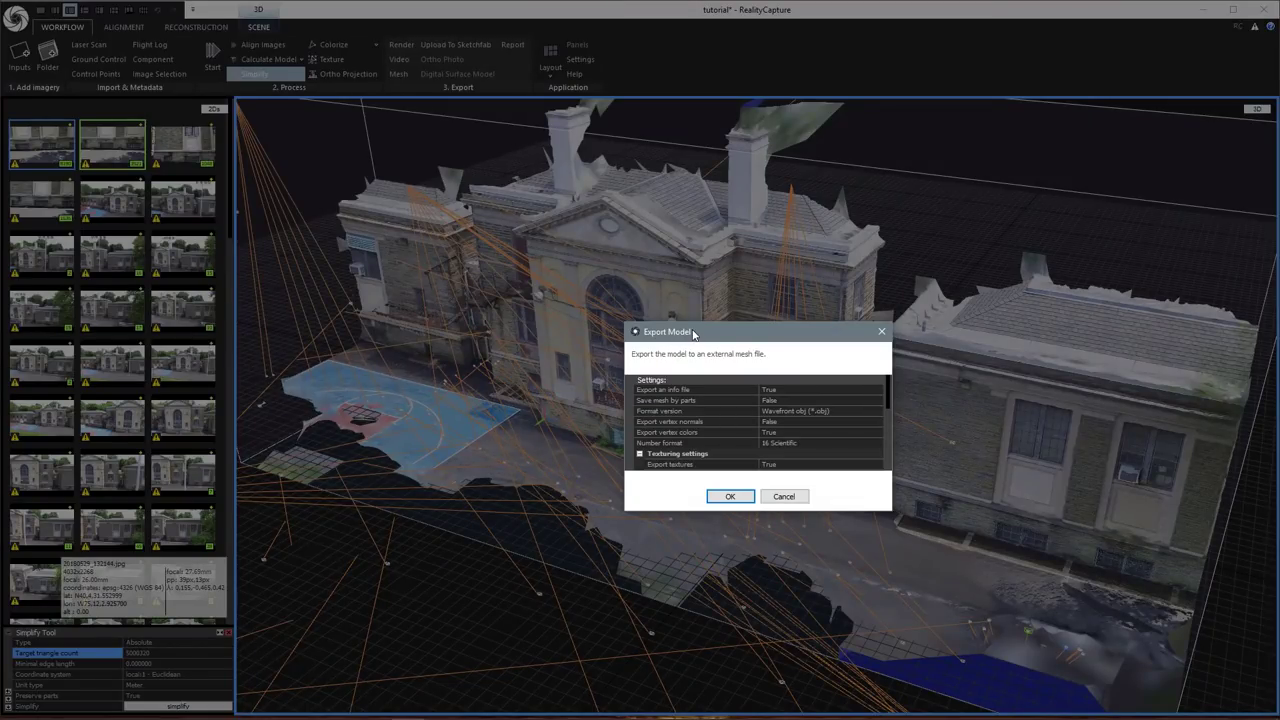
Confirm OBJ export with png textures, one 8192 texture file and scale 1.0.
{"action": "left_click_drag", "start_coordinate": [695, 333], "coordinate": [644, 320]}
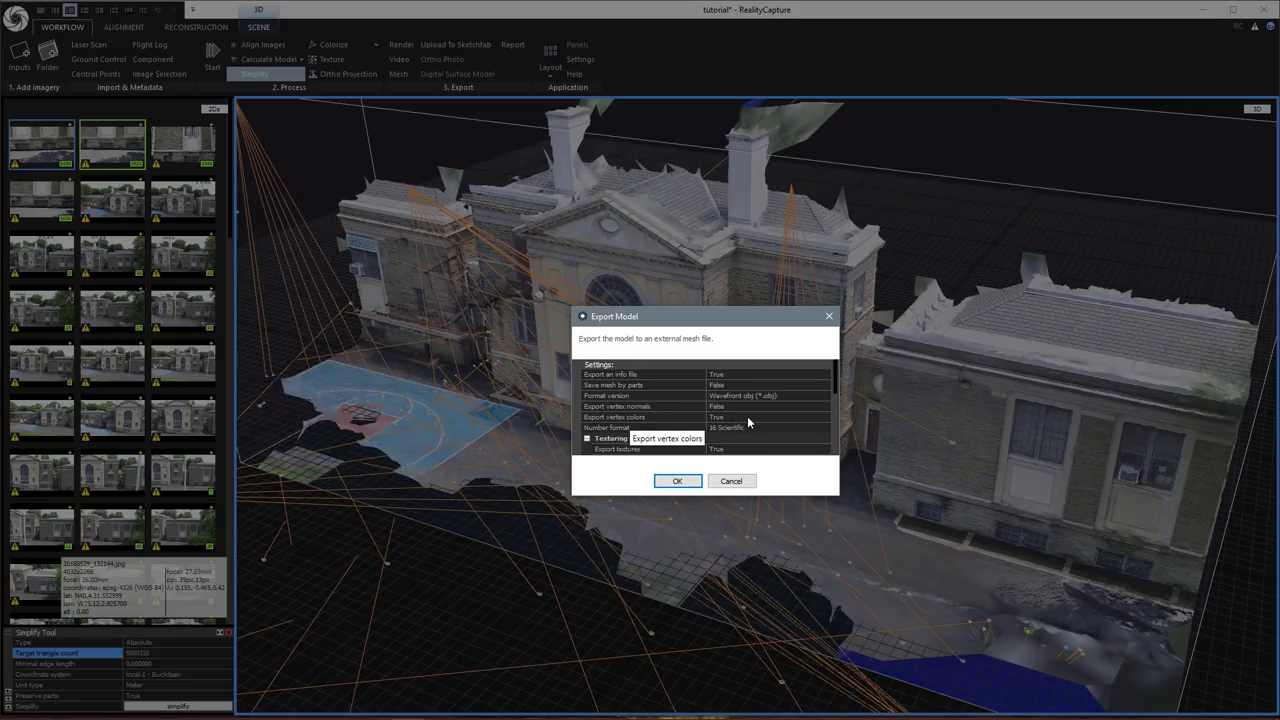
{"action": "scroll", "coordinate": [747, 420], "scroll_direction": "down", "scroll_amount": 2}
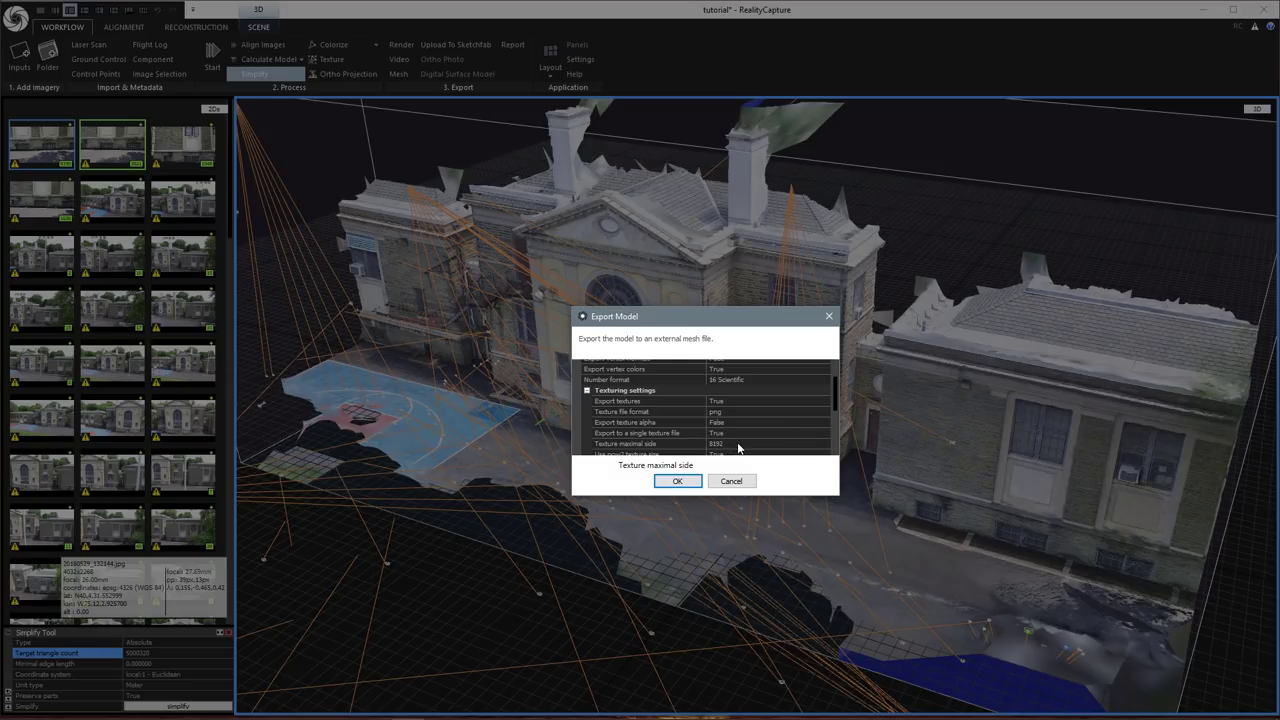
{"action": "scroll", "coordinate": [739, 448], "scroll_direction": "down", "scroll_amount": 2}
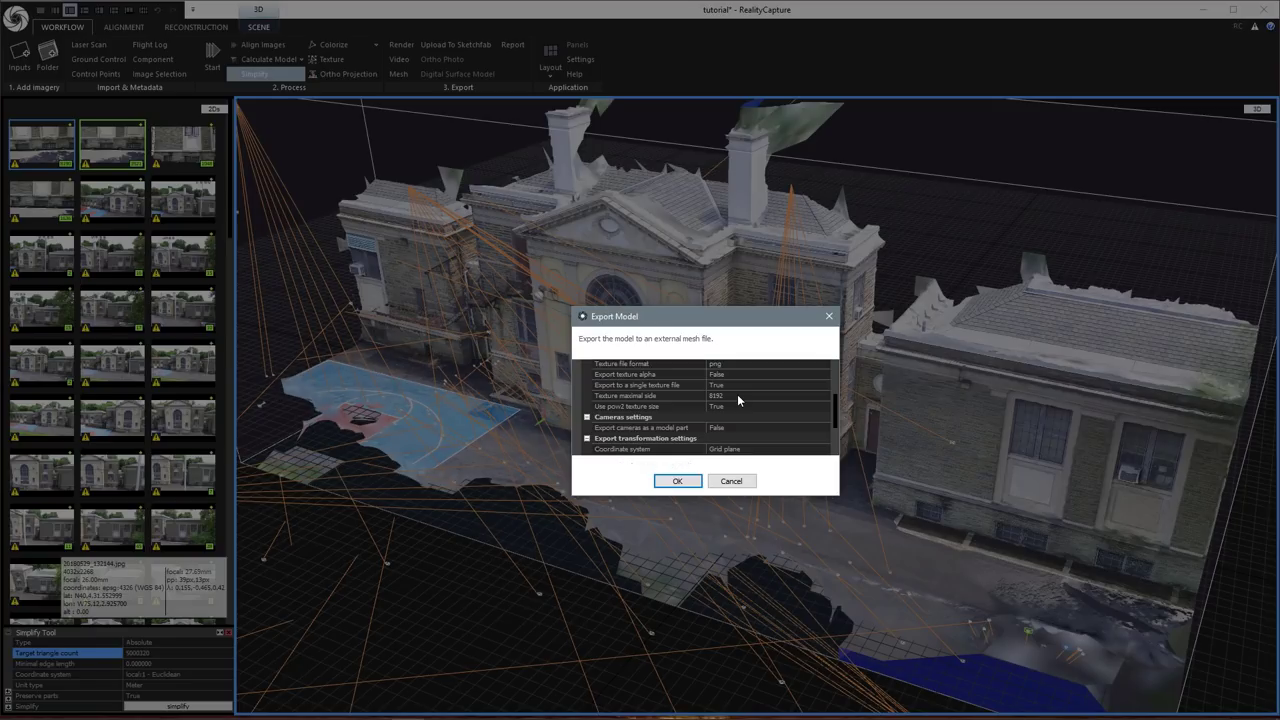
{"action": "scroll", "coordinate": [737, 396], "scroll_direction": "down", "scroll_amount": 2}
{"action": "scroll", "coordinate": [737, 396], "scroll_direction": "down", "scroll_amount": 2}
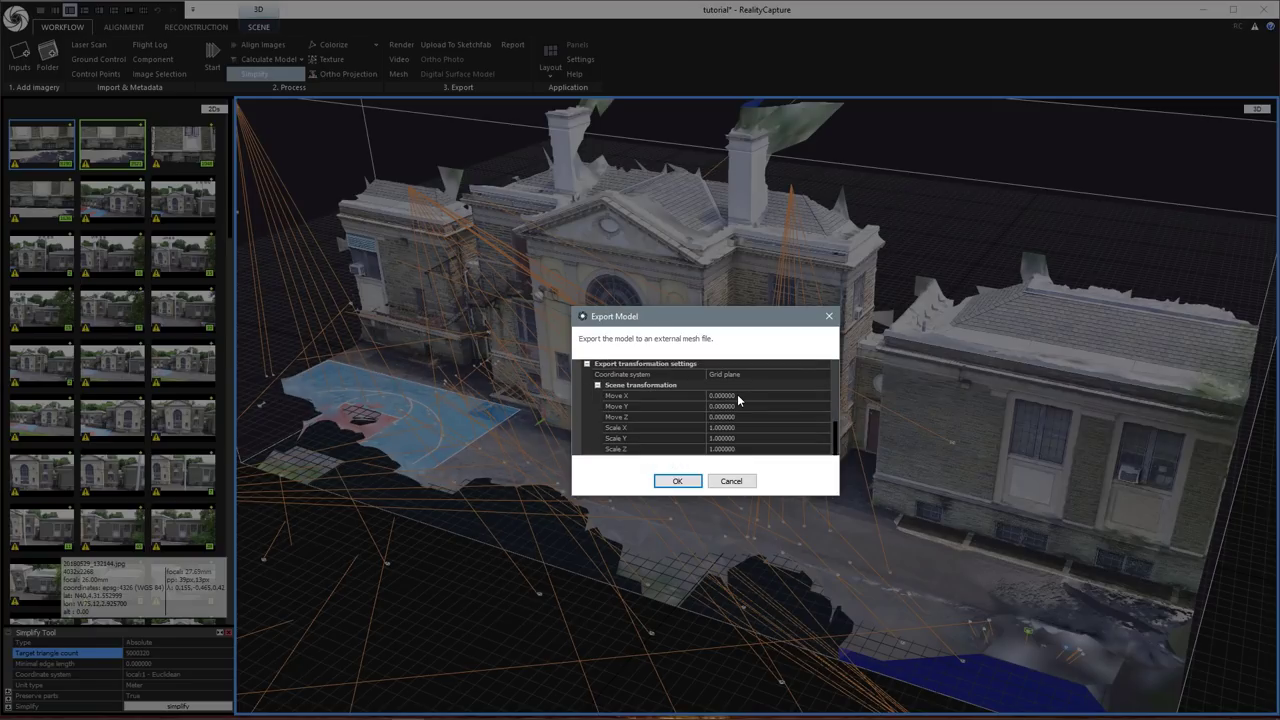
{"action": "scroll", "coordinate": [737, 398], "scroll_direction": "up", "scroll_amount": 4}
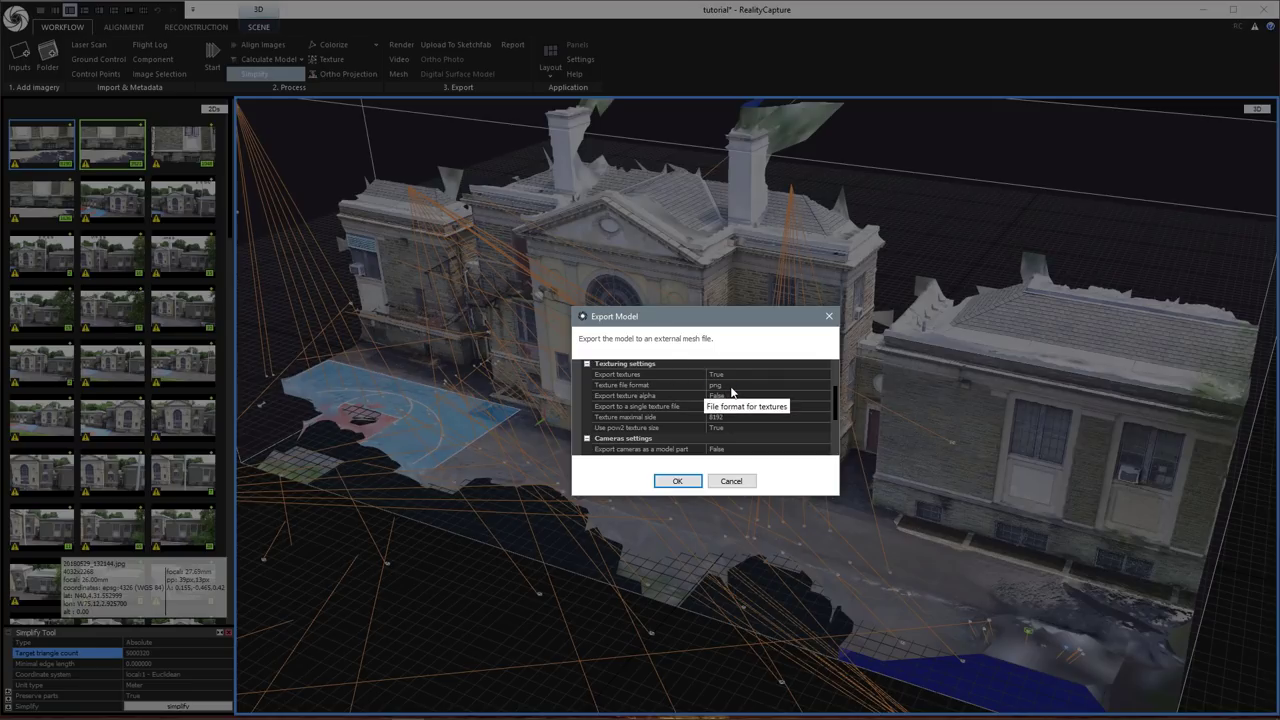
{"action": "scroll", "coordinate": [770, 403], "scroll_direction": "up", "scroll_amount": 2}
{"action": "scroll", "coordinate": [770, 397], "scroll_direction": "down", "scroll_amount": 4}
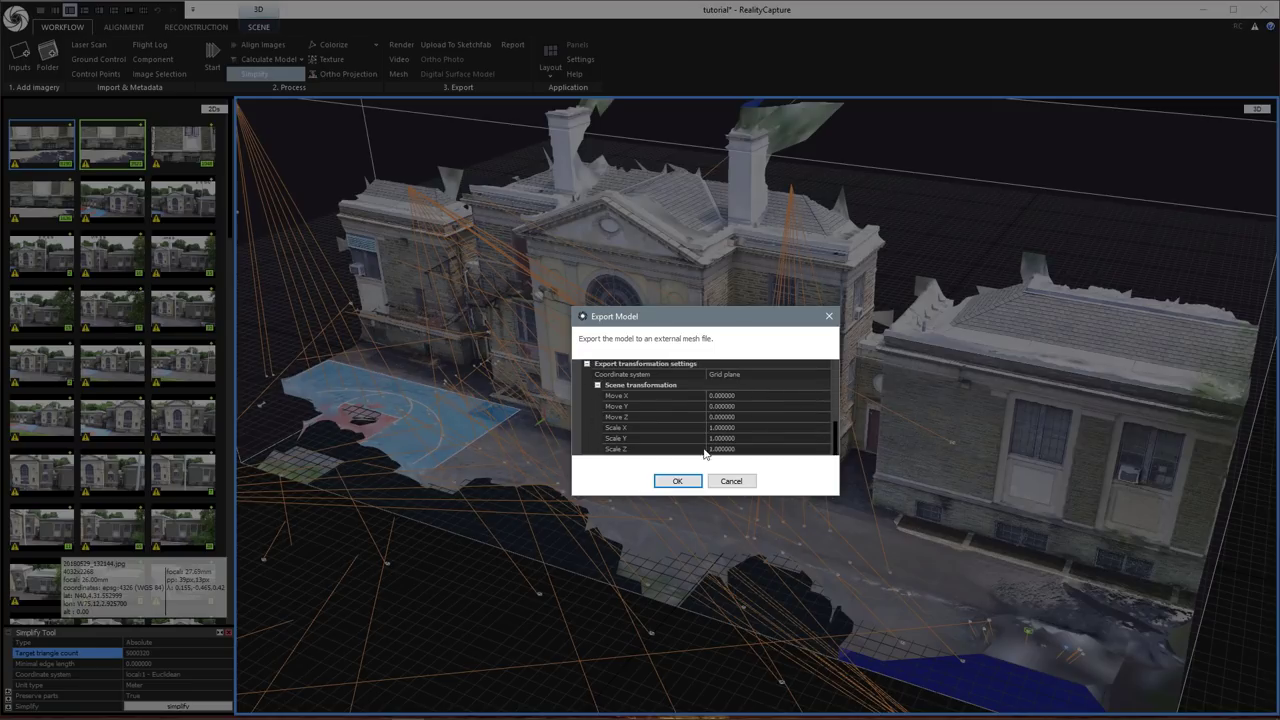
{"action": "left_click", "coordinate": [678, 479]}
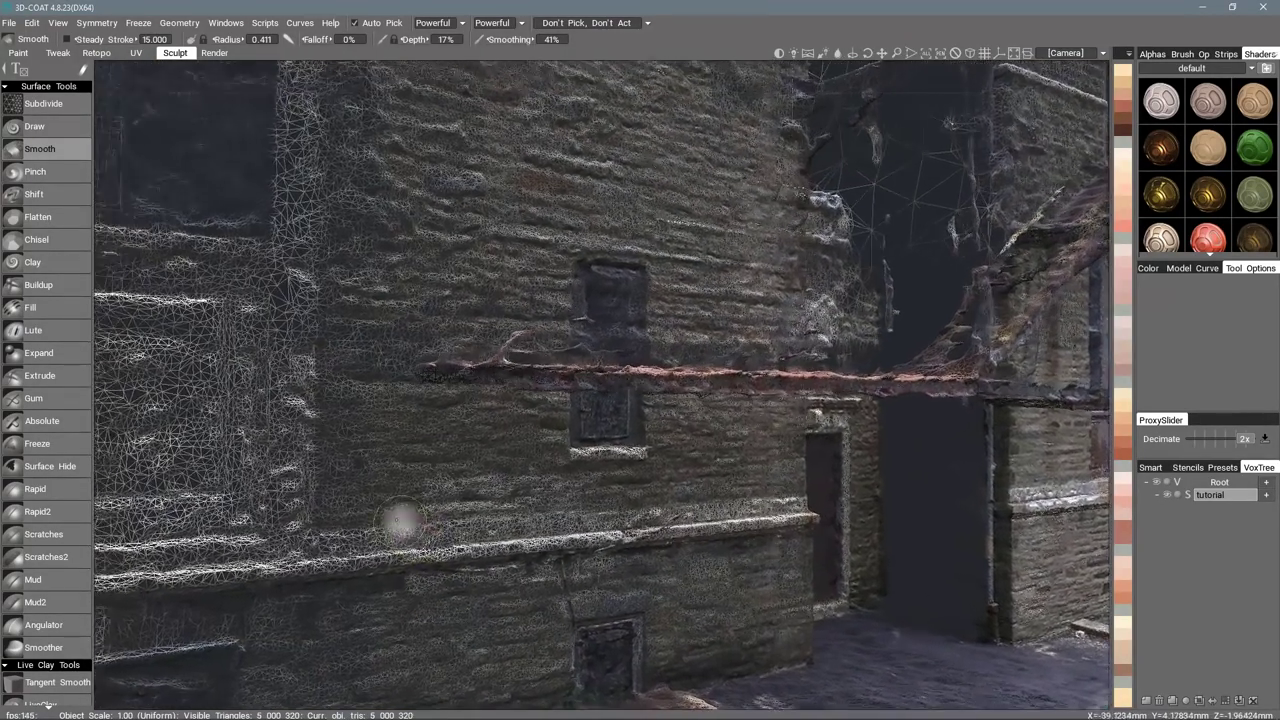
Turn the 3D-Coat view to face the building's brick walls straight on.
{"action": "right_click_drag", "start_coordinate": [400, 518], "coordinate": [594, 497]}
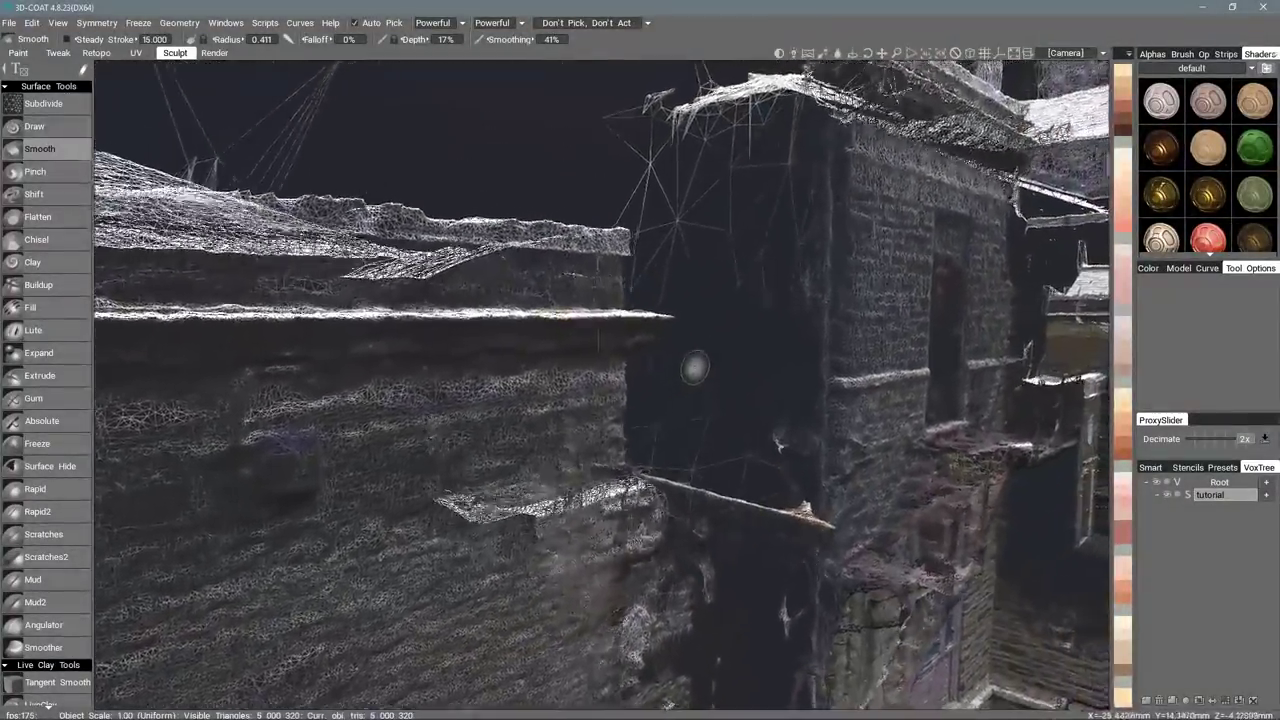
{"action": "right_click_drag", "start_coordinate": [694, 368], "coordinate": [429, 609]}
Orbit and zoom around the textured school facade in 3D-Coat, covering its front and right side.
{"action": "right_click_drag", "start_coordinate": [706, 513], "coordinate": [706, 326]}
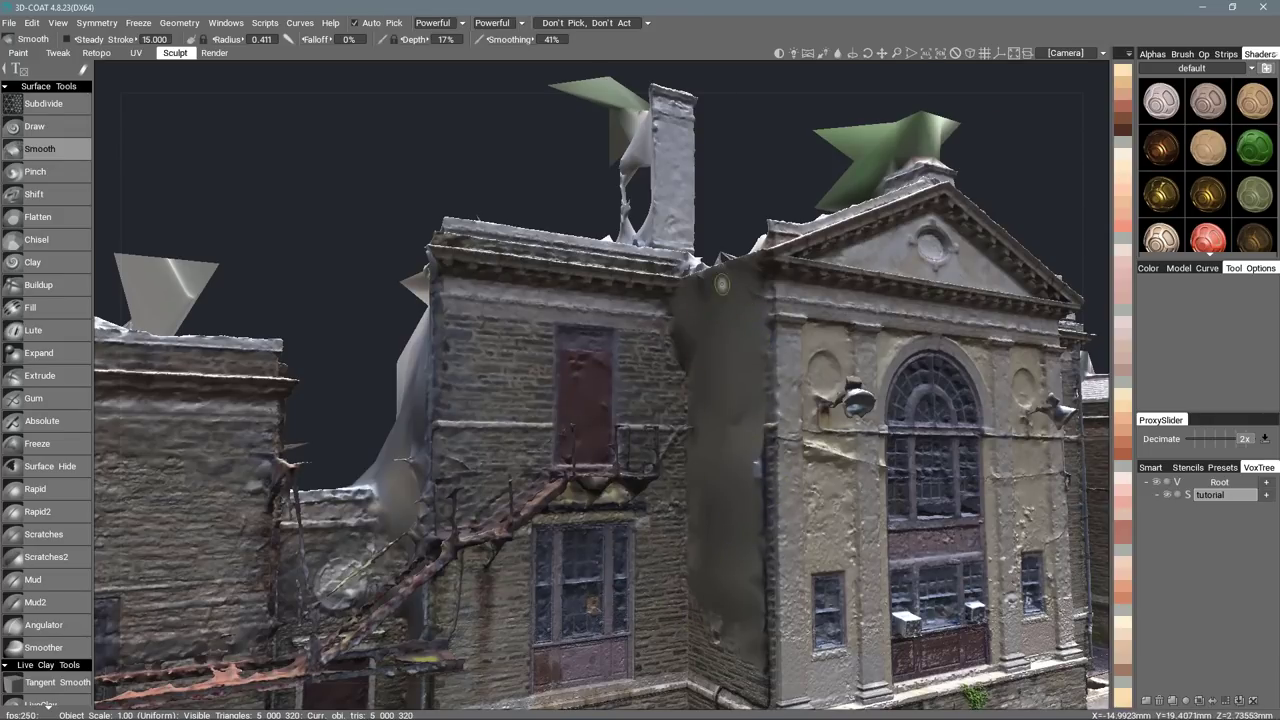
{"action": "mouse_move", "coordinate": [716, 507]}
{"action": "right_mouse_down"}
{"action": "mouse_move", "coordinate": [415, 461]}
{"action": "mouse_move", "coordinate": [383, 390]}
{"action": "mouse_move", "coordinate": [292, 340]}
{"action": "mouse_move", "coordinate": [400, 434]}
{"action": "mouse_move", "coordinate": [546, 440]}
{"action": "mouse_move", "coordinate": [551, 489]}
{"action": "right_mouse_up"}
{"action": "scroll", "coordinate": [521, 420], "scroll_direction": "up", "scroll_amount": 2}
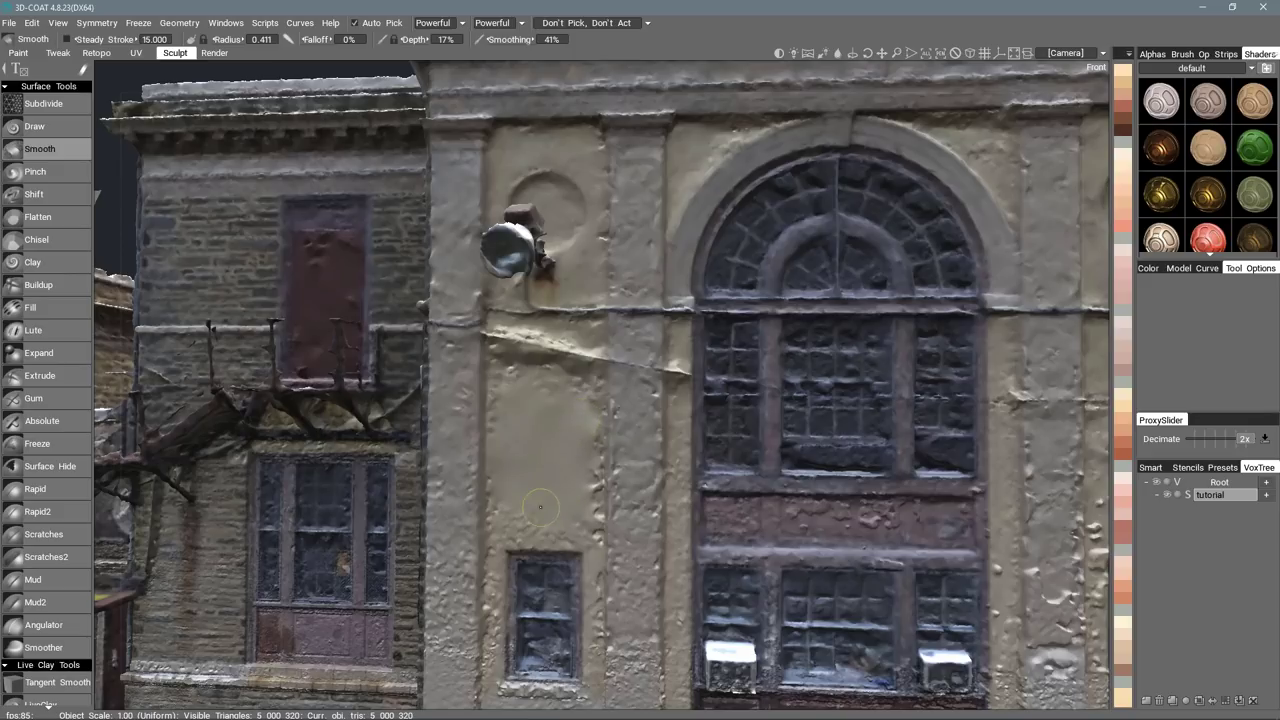
{"action": "mouse_move", "coordinate": [498, 560]}
{"action": "left_mouse_down", "text": "alt"}
{"action": "mouse_move", "coordinate": [630, 305]}
{"action": "mouse_move", "coordinate": [636, 337]}
{"action": "left_mouse_up", "text": "alt"}
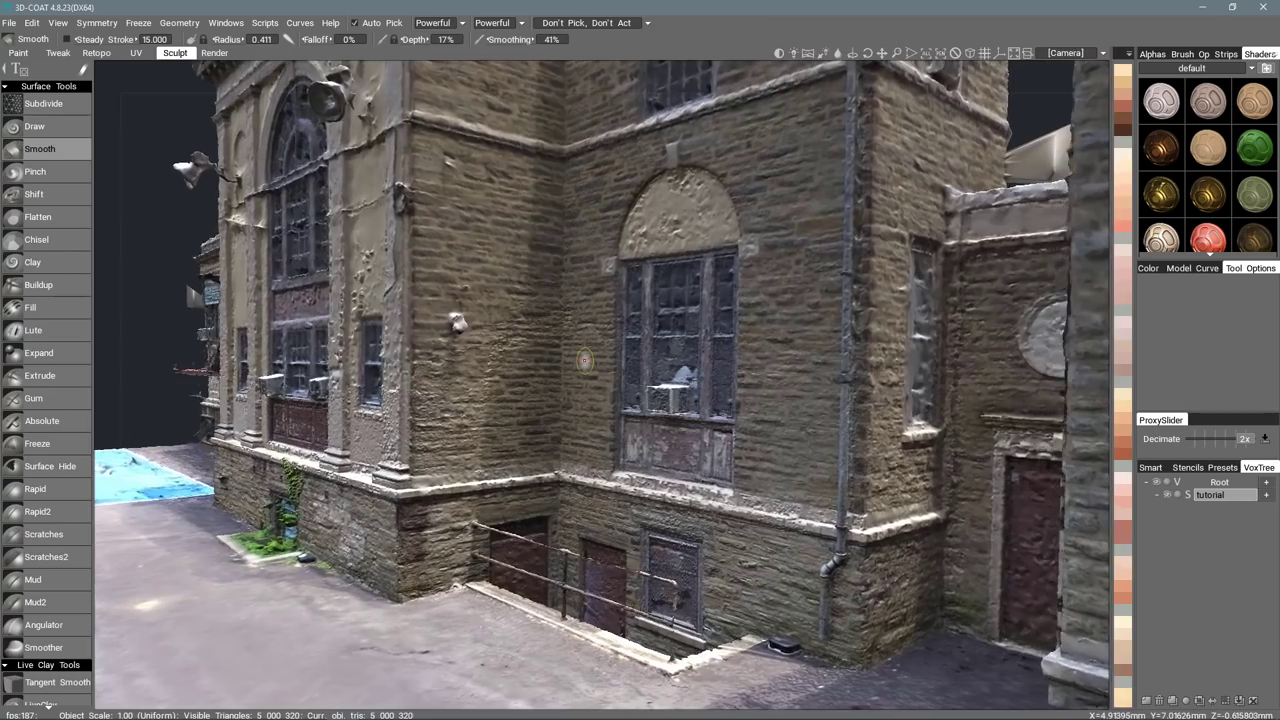
{"action": "left_click_drag", "start_coordinate": [585, 360], "coordinate": [630, 362], "text": "alt"}
{"action": "scroll", "coordinate": [570, 368], "scroll_direction": "down", "scroll_amount": 5}
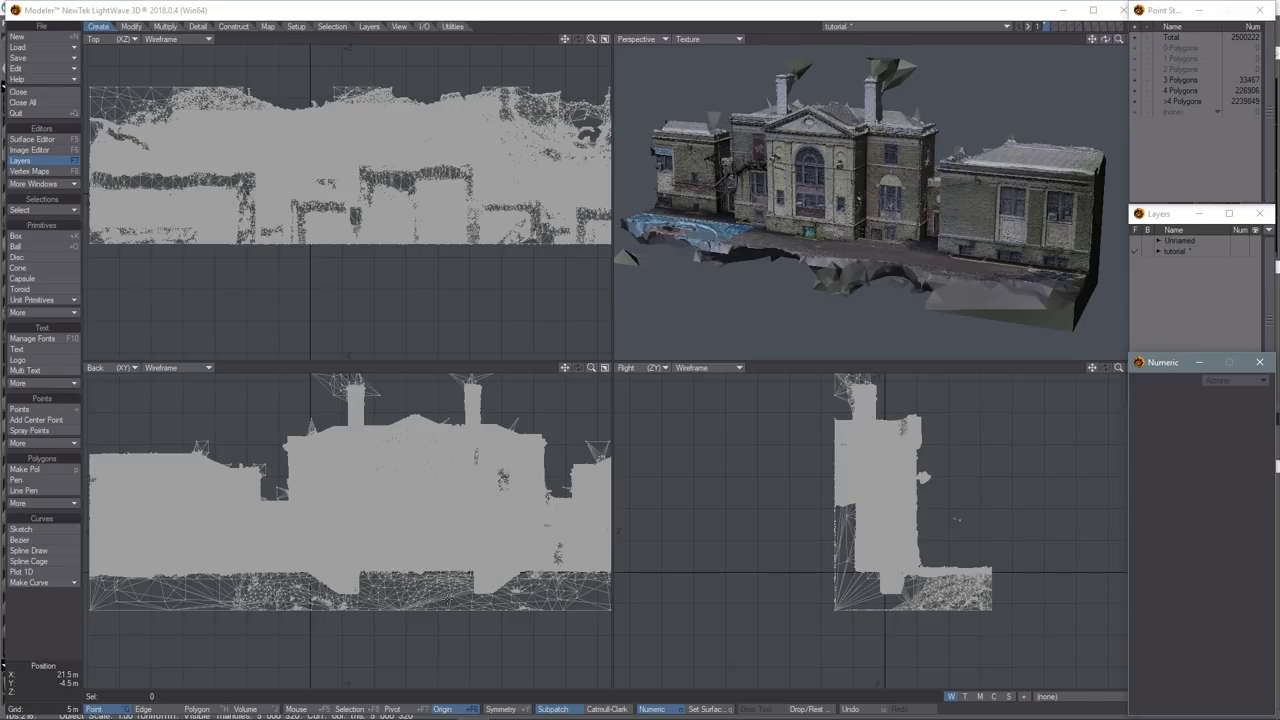
Rotate the Perspective viewport, maximize it, and zoom out to frame the whole building.
{"action": "scroll", "coordinate": [448, 552], "scroll_direction": "up", "scroll_amount": 8}
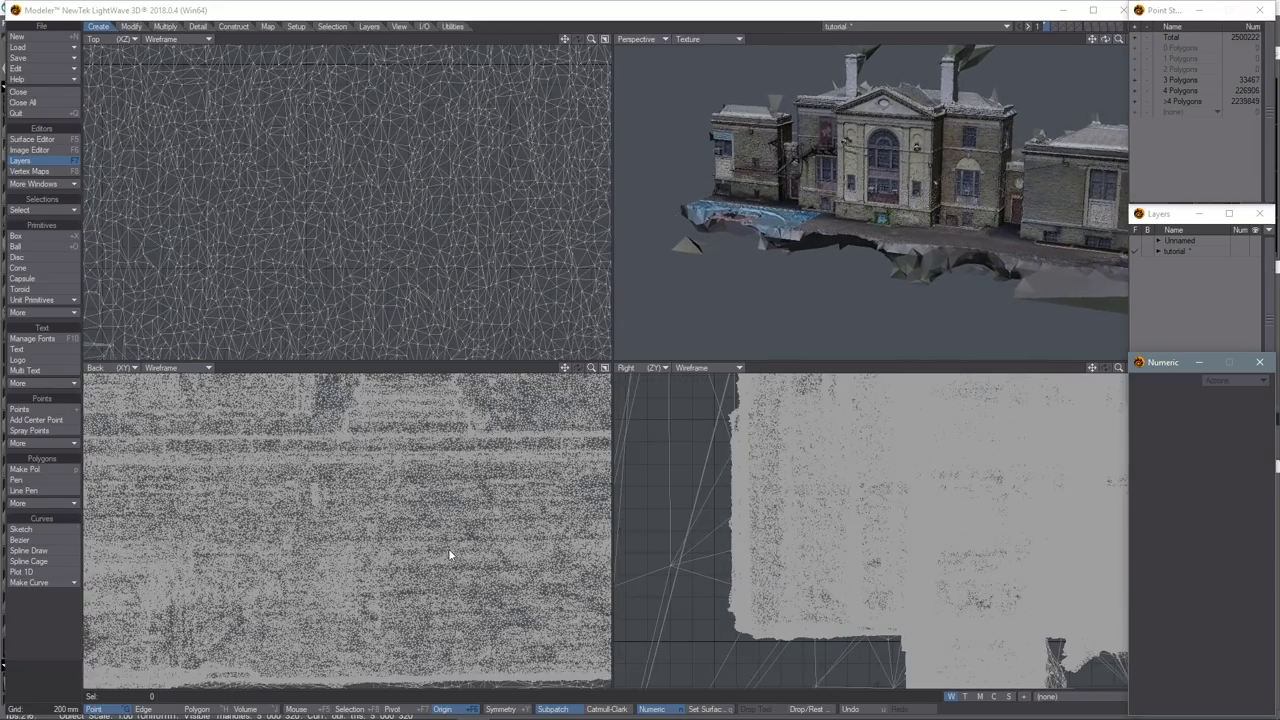
{"action": "scroll", "coordinate": [448, 548], "scroll_direction": "down", "scroll_amount": 3}
{"action": "scroll", "coordinate": [448, 548], "scroll_direction": "down", "scroll_amount": 3}
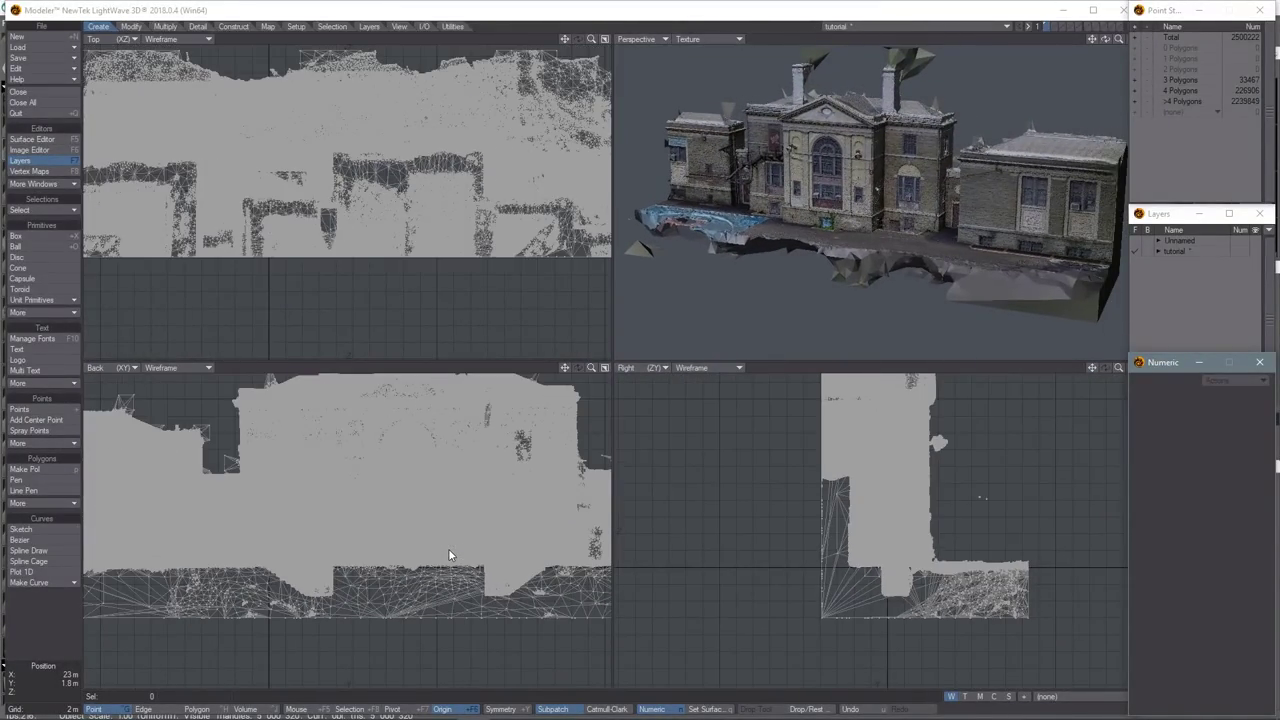
{"action": "scroll", "coordinate": [1046, 181], "scroll_direction": "up", "scroll_amount": 5}
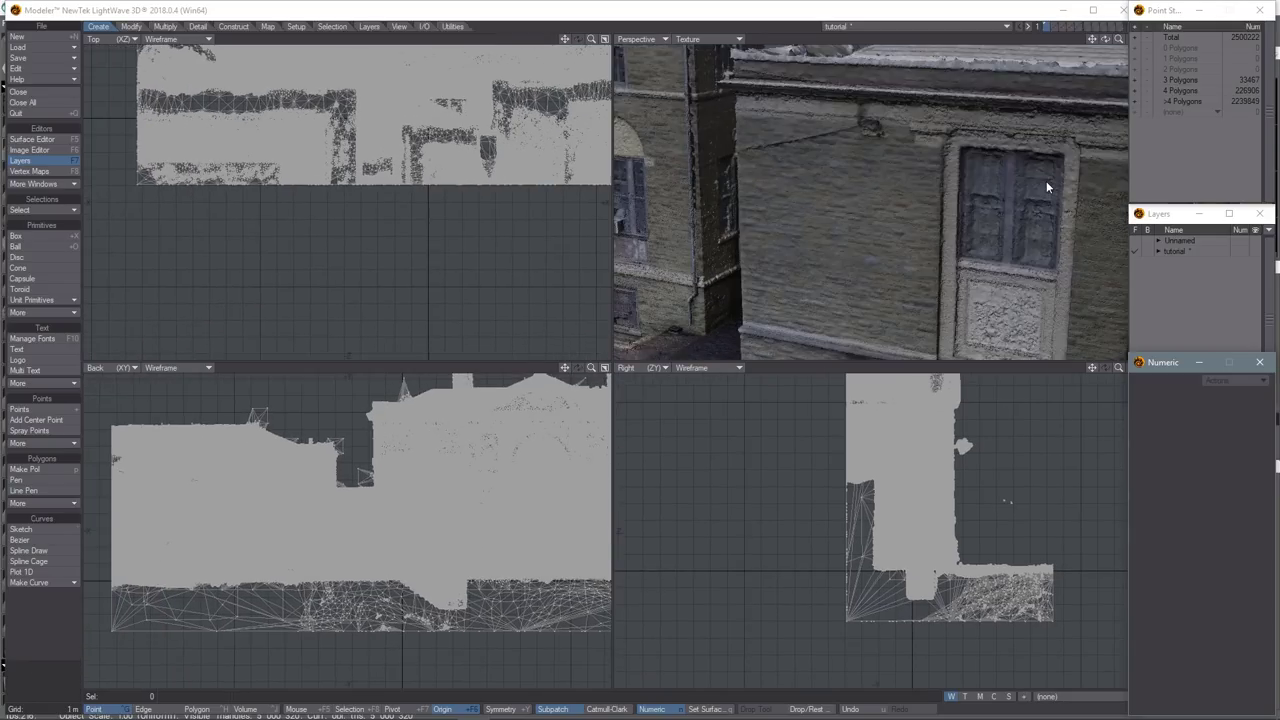
{"action": "left_click_drag", "start_coordinate": [1105, 38], "coordinate": [1168, 12]}
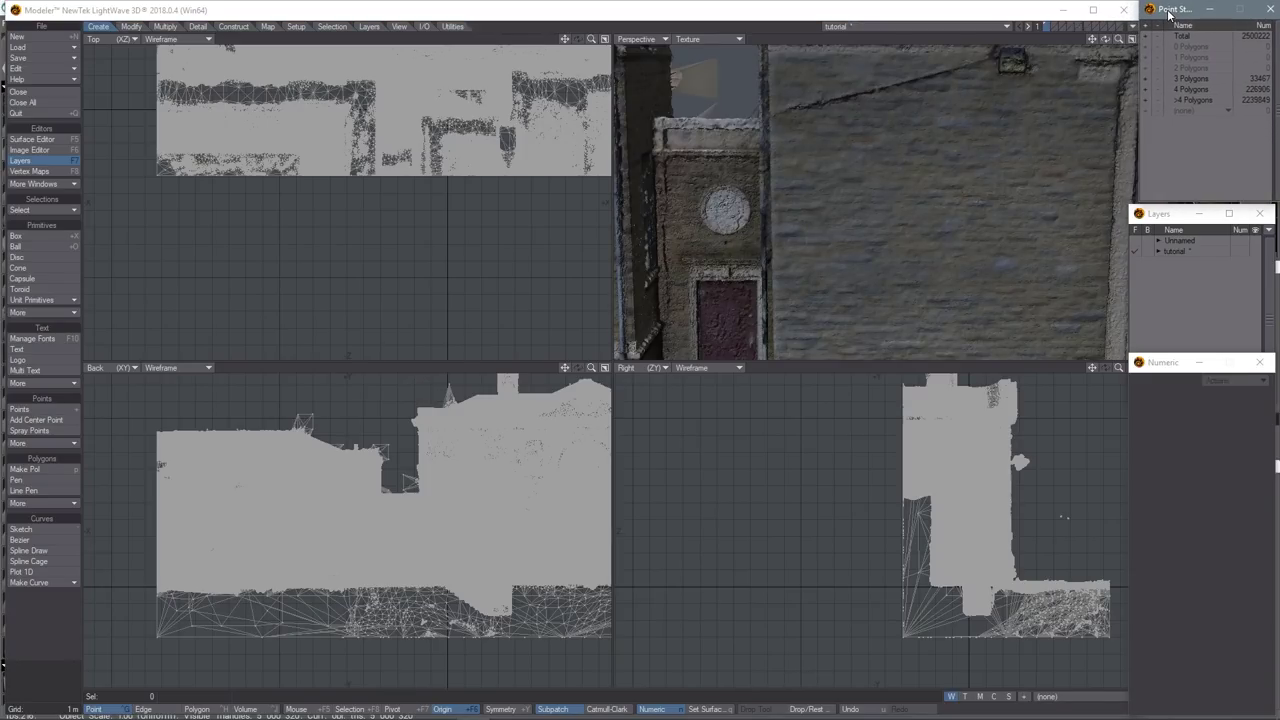
{"action": "left_click", "coordinate": [1131, 38]}
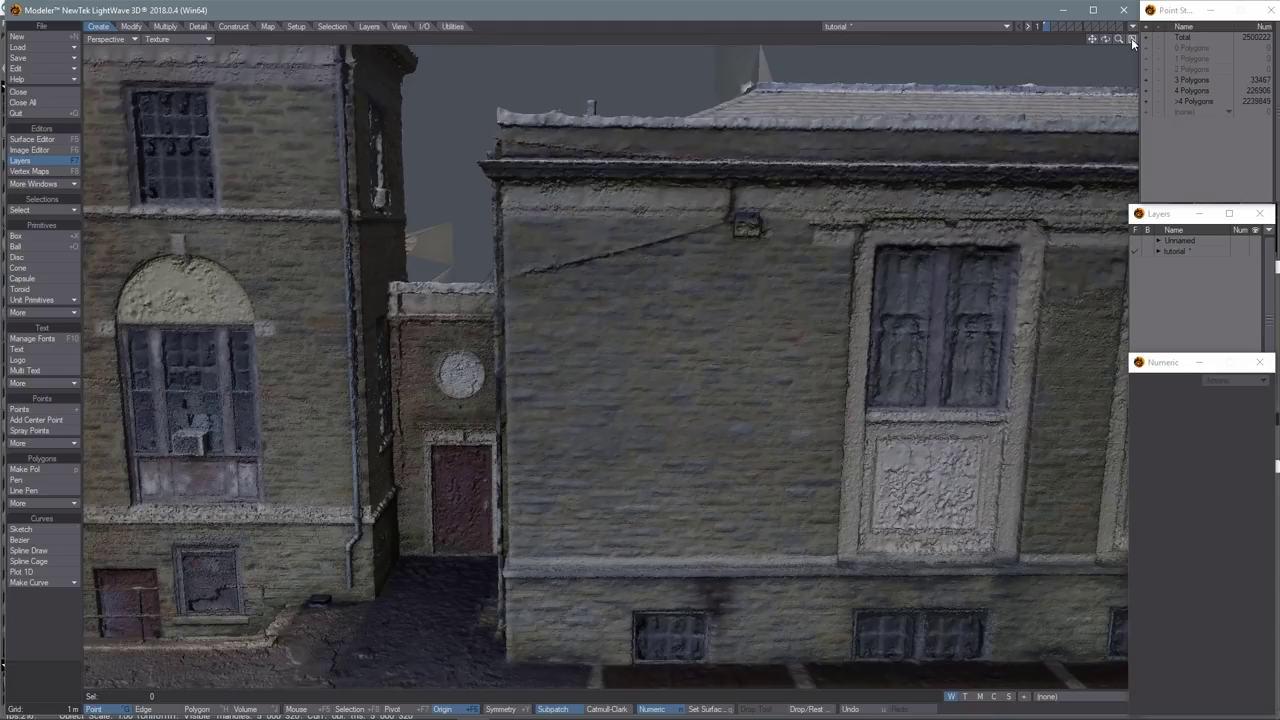
{"action": "mouse_move", "coordinate": [1120, 37]}
{"action": "left_mouse_down"}
{"action": "mouse_move", "coordinate": [1078, 72]}
{"action": "mouse_move", "coordinate": [1070, 40]}
{"action": "mouse_move", "coordinate": [1143, 41]}
{"action": "left_mouse_up"}
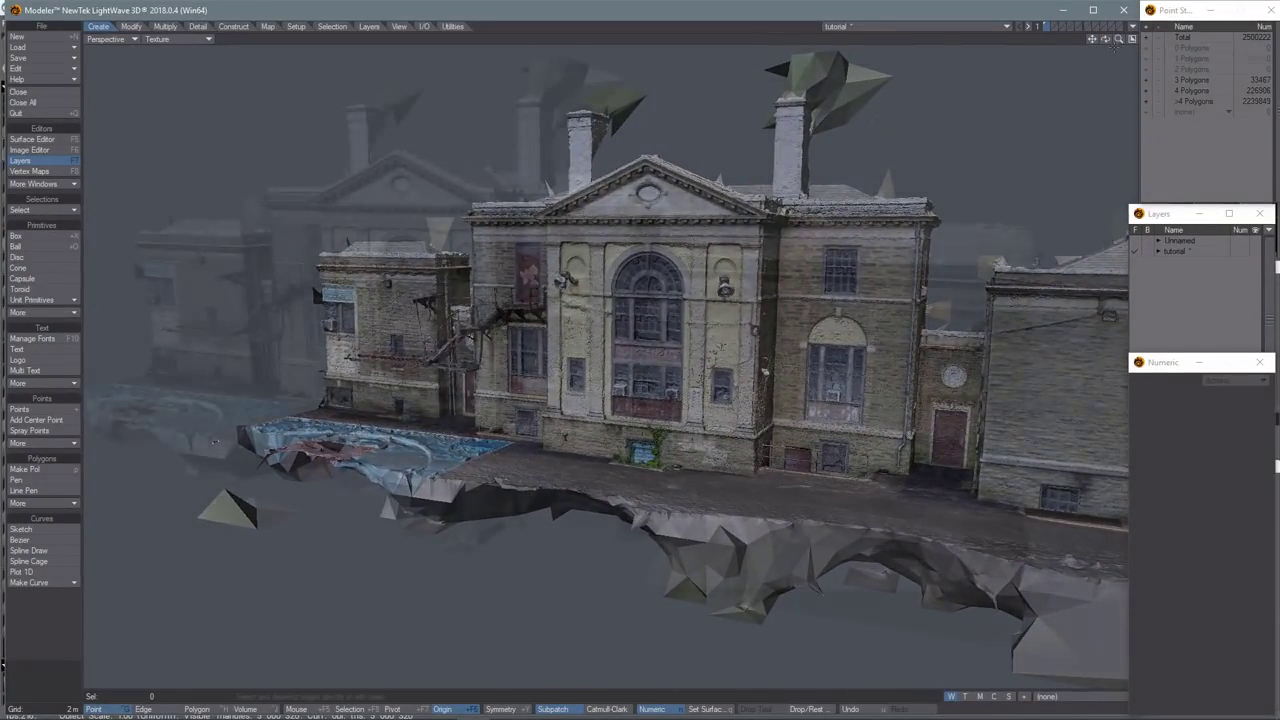